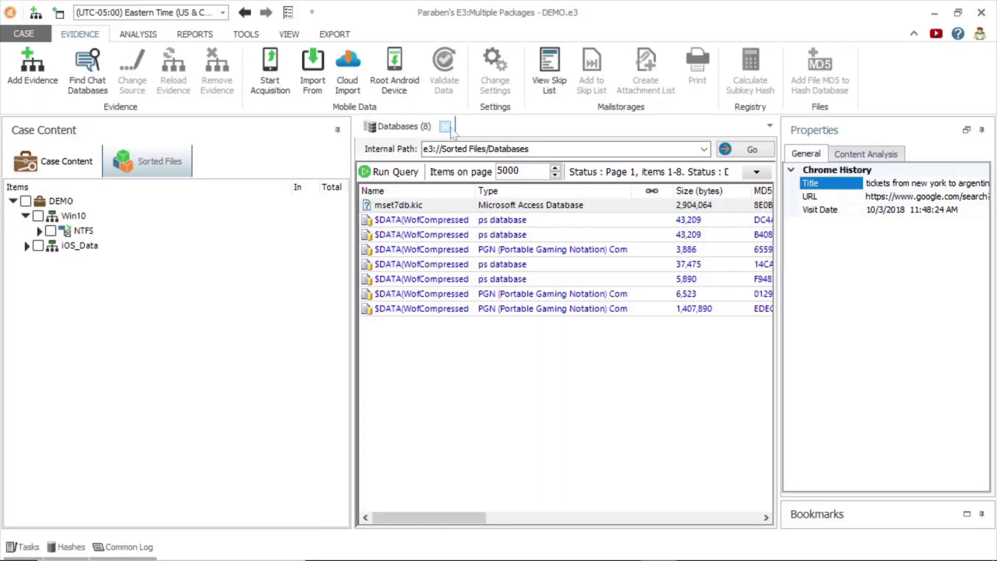
Close the Databases results and open the Win10 image's NTFS volume contents
left_click(446, 128)
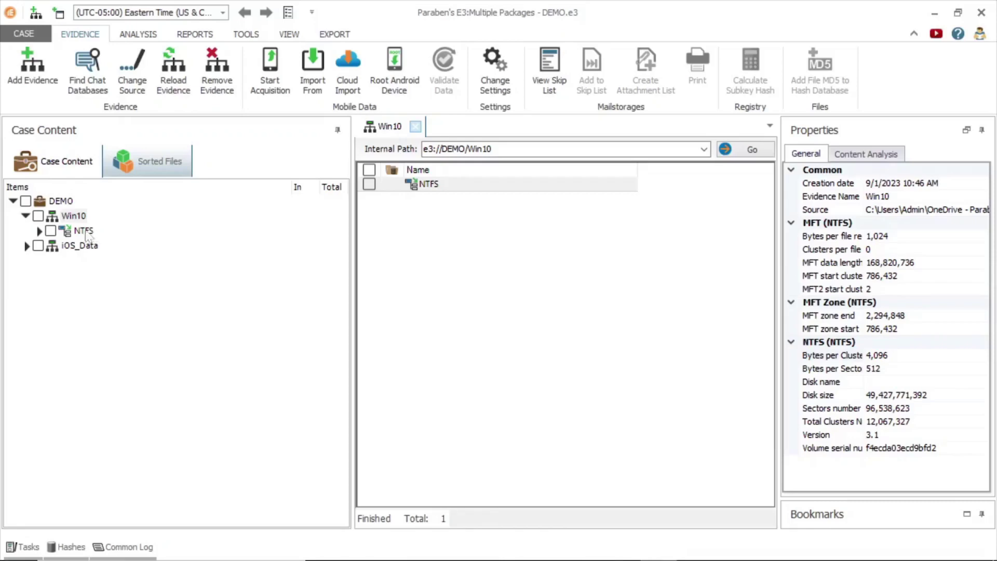
double_click(83, 231)
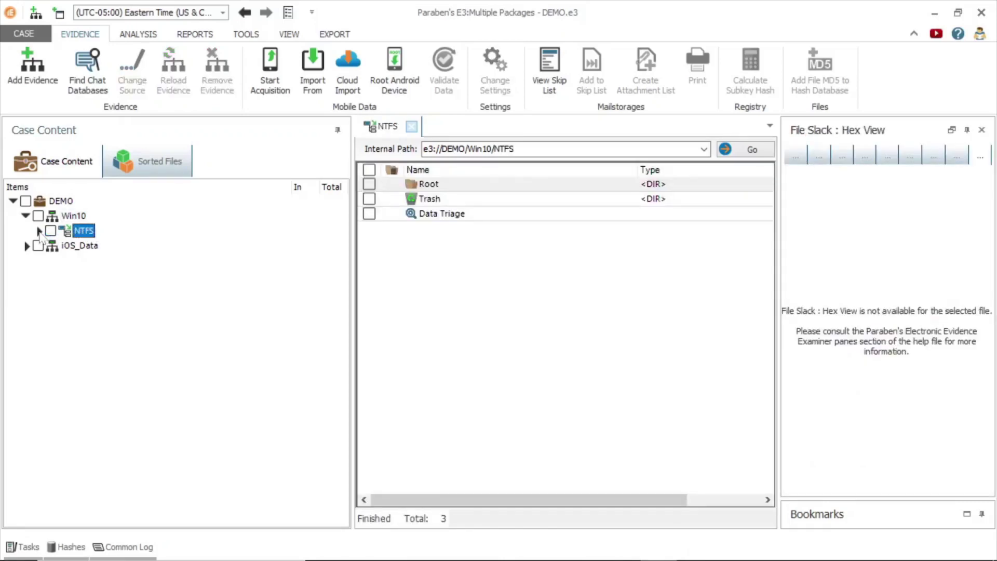
Expand NTFS and its Data Triage node to list the artifact categories
left_click(39, 231)
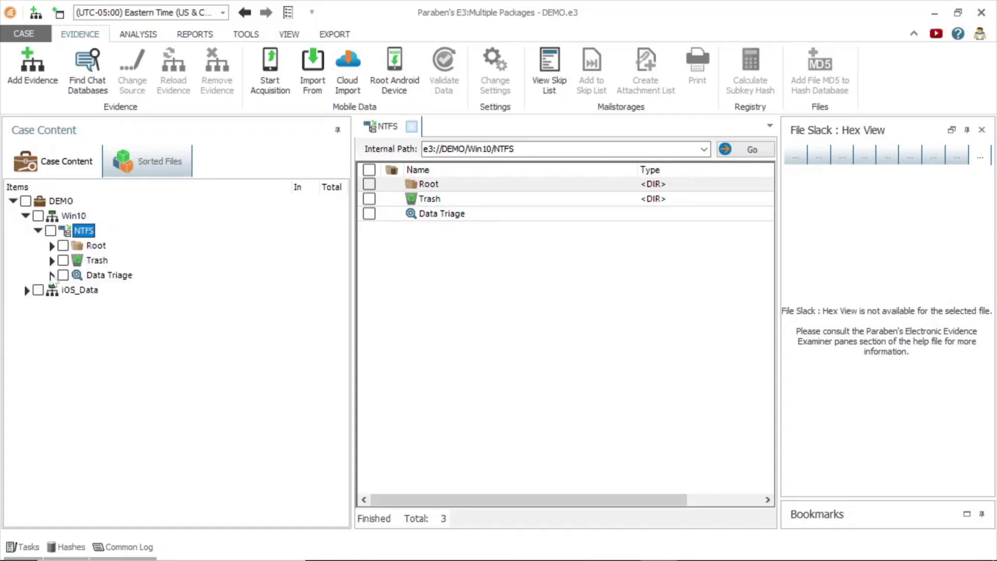
left_click(52, 276)
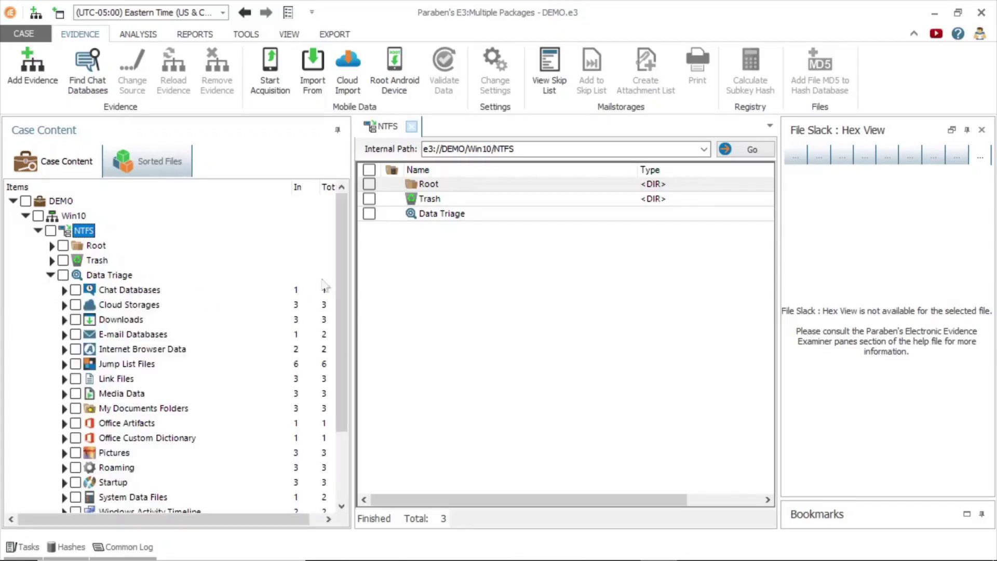
left_click_drag(343, 252, 347, 307)
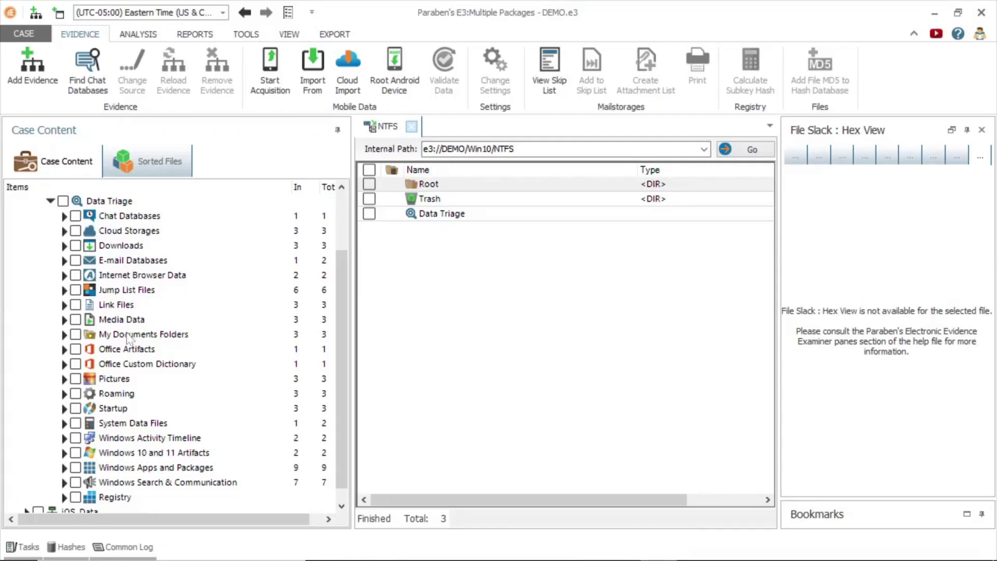
Expand E-mail Databases and the Outlook Root - Mailbox down to the IPM_SUBTREE folders
left_click(64, 261)
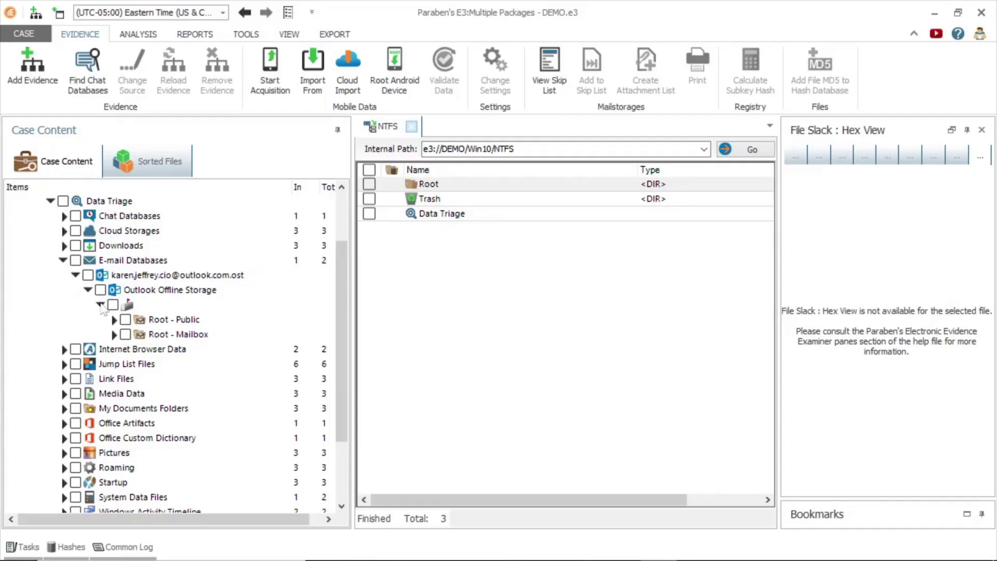
left_click(114, 335)
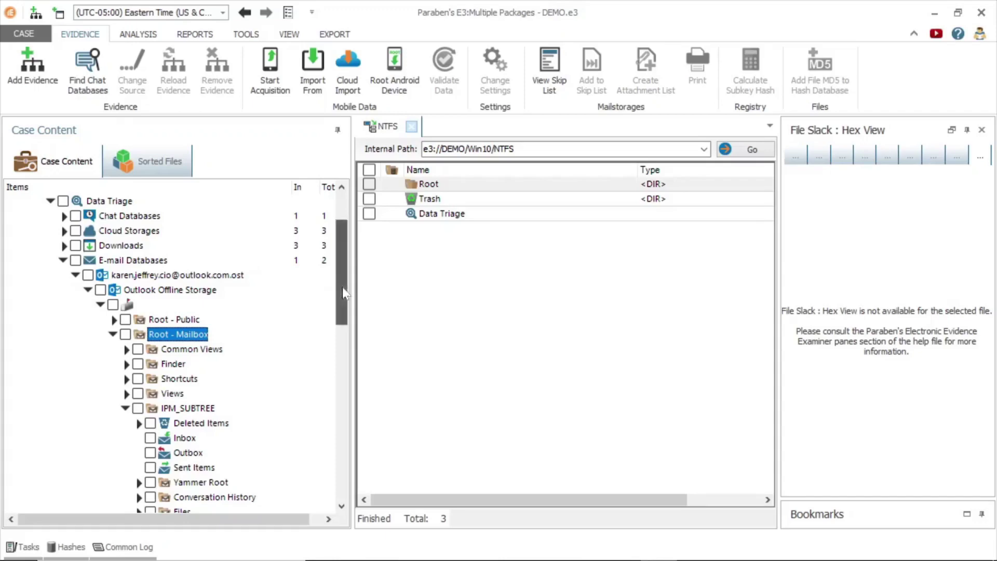
left_click_drag(342, 291, 338, 332)
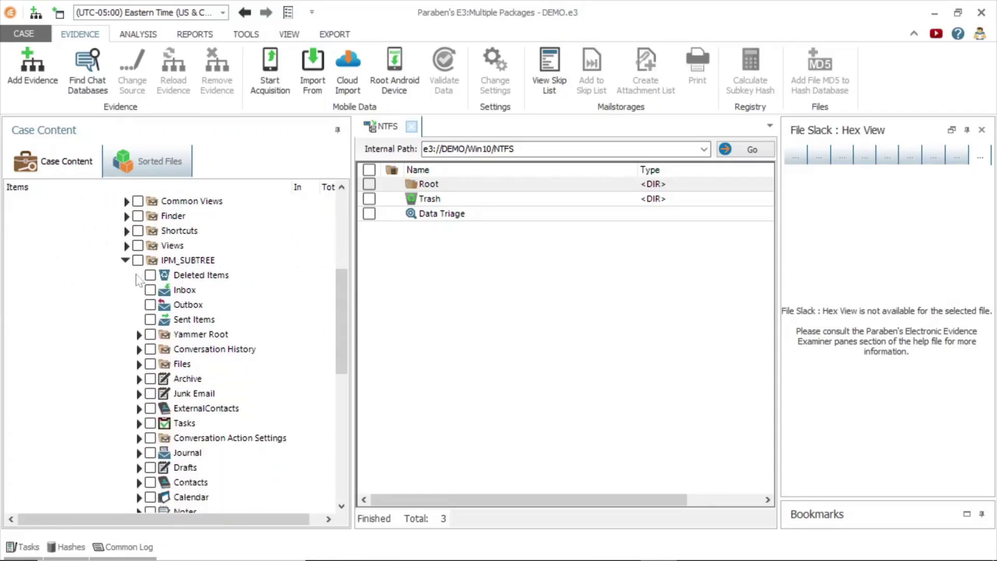
Browse Deleted Items and the 23 Inbox messages, previewing the Re: Meeting message
left_click(189, 278)
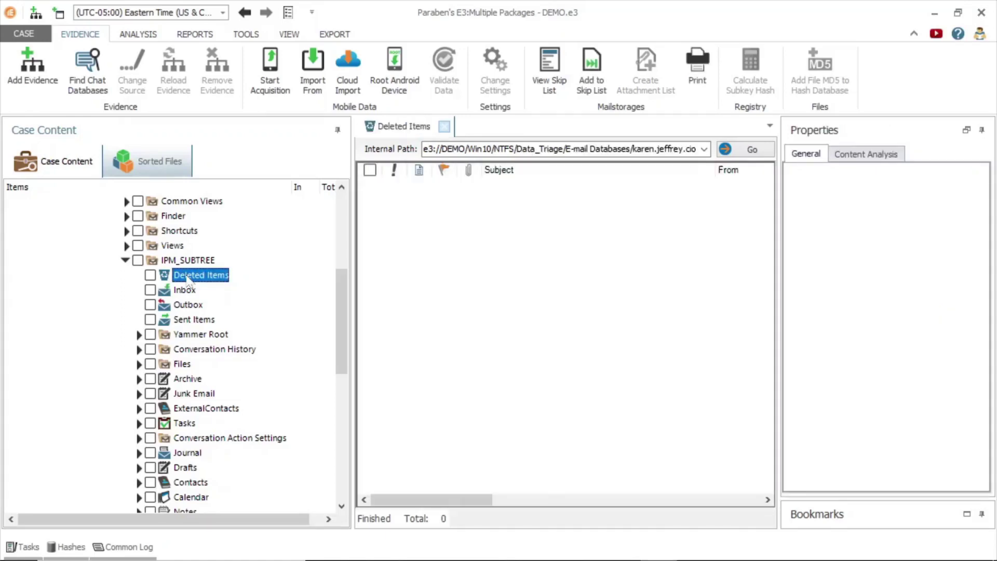
left_click(186, 292)
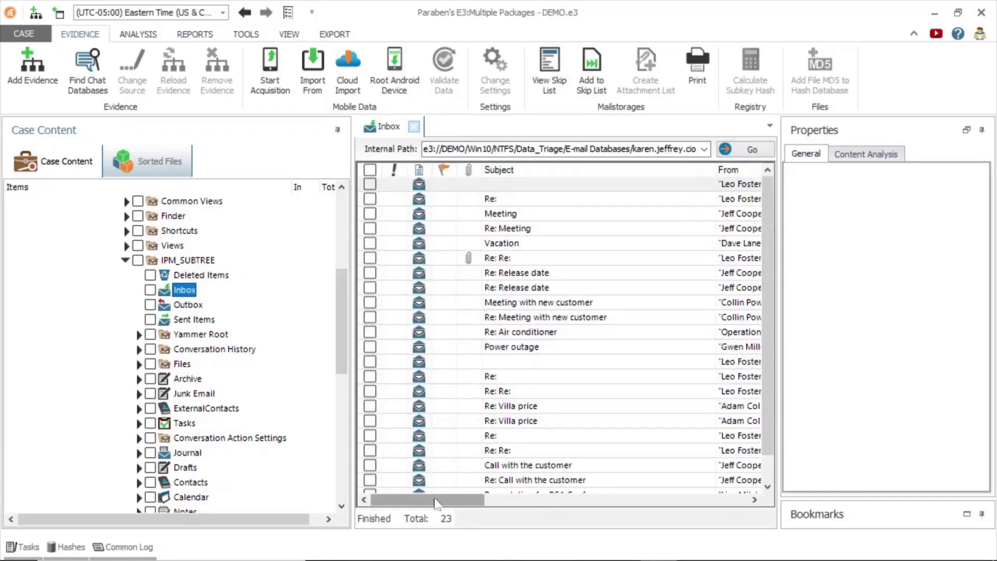
left_click_drag(438, 500, 438, 473)
left_click(524, 229)
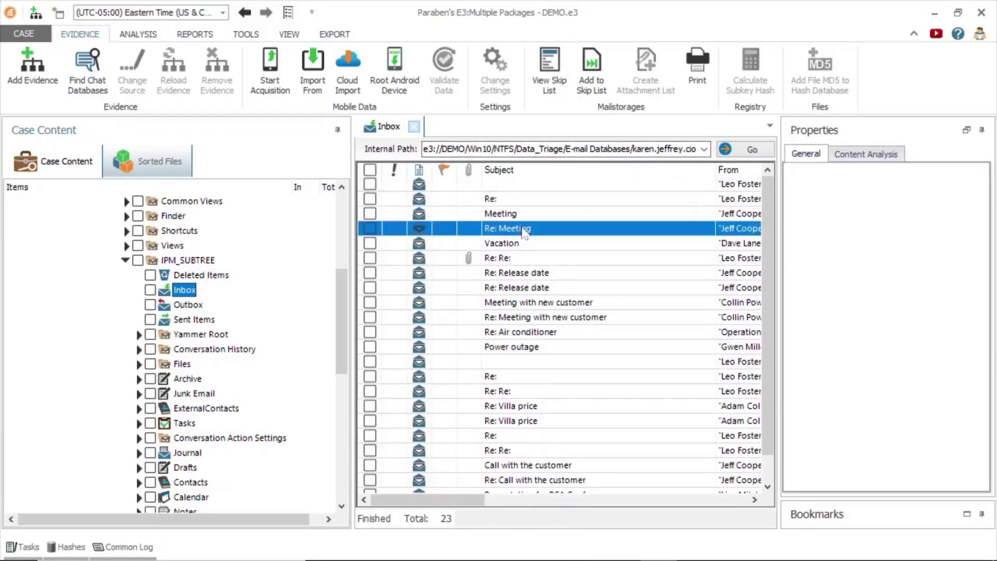
left_click_drag(522, 379, 522, 263)
left_click_drag(758, 393, 756, 483)
left_click(763, 265)
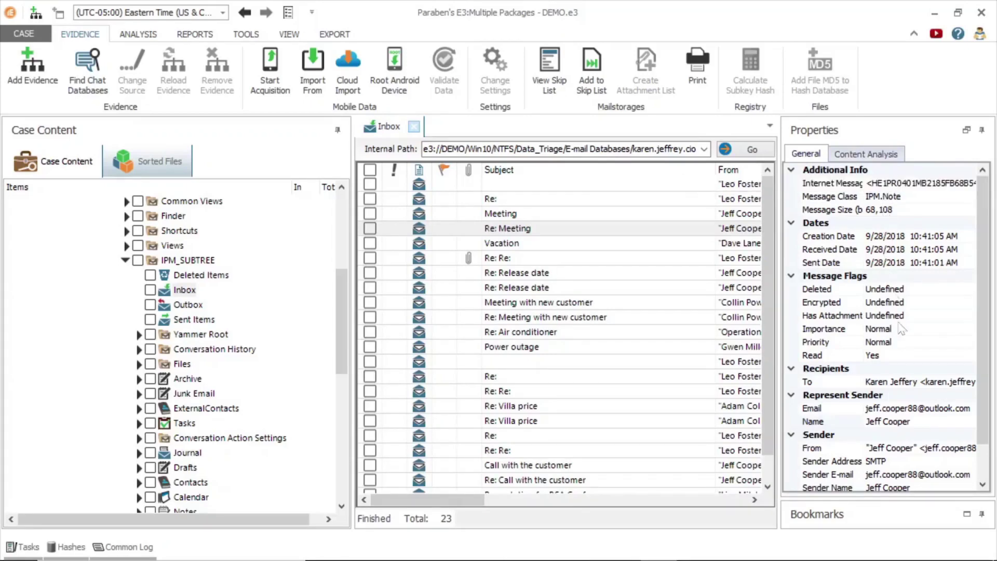
left_click_drag(986, 363, 987, 389)
Check the Outbox, then list the 20 Sent Items messages
left_click(188, 305)
left_click(193, 320)
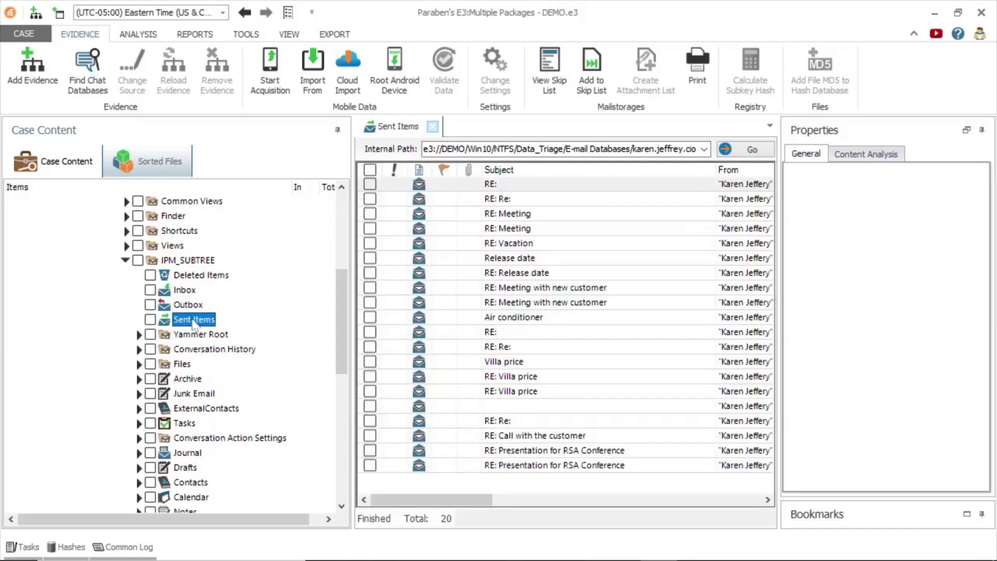
left_click_drag(439, 500, 530, 485)
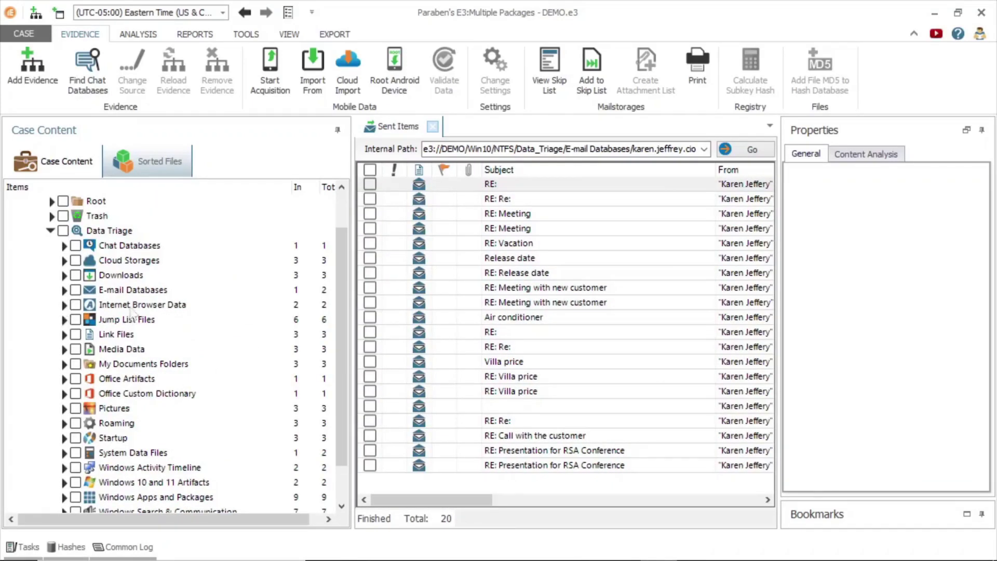
Open Chrome's History of 40 visits and show the first entry's details
left_click(131, 306)
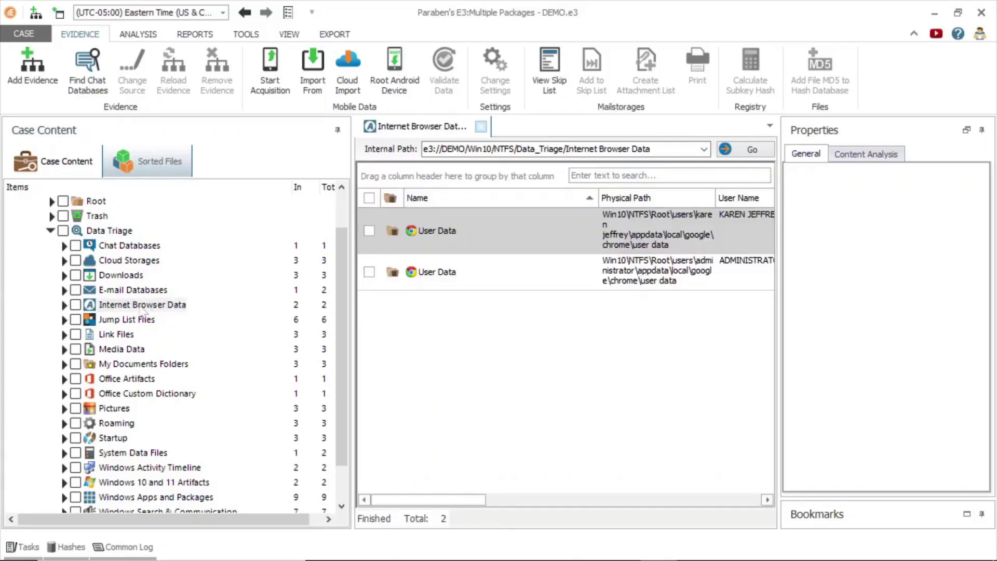
left_click(63, 305)
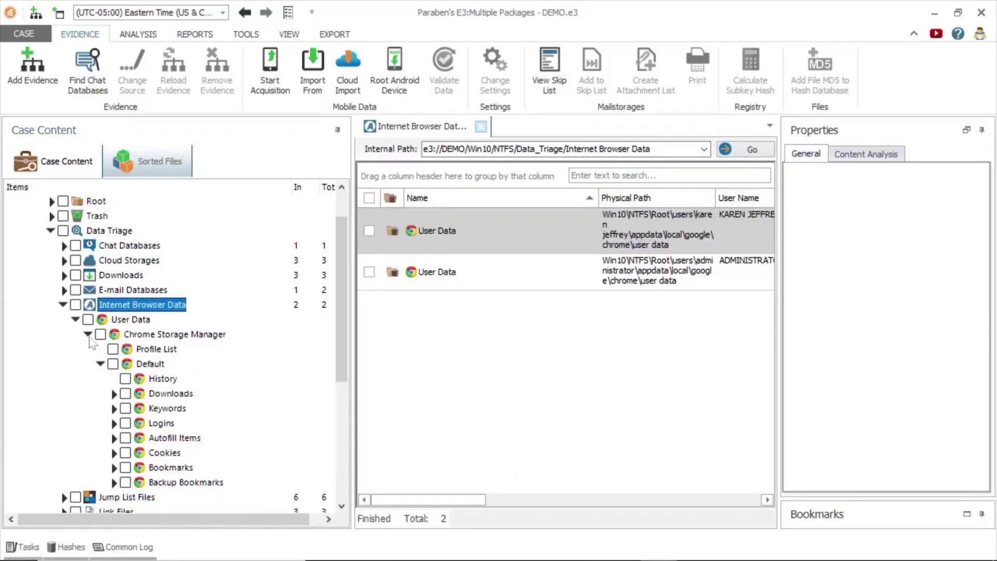
left_click(158, 381)
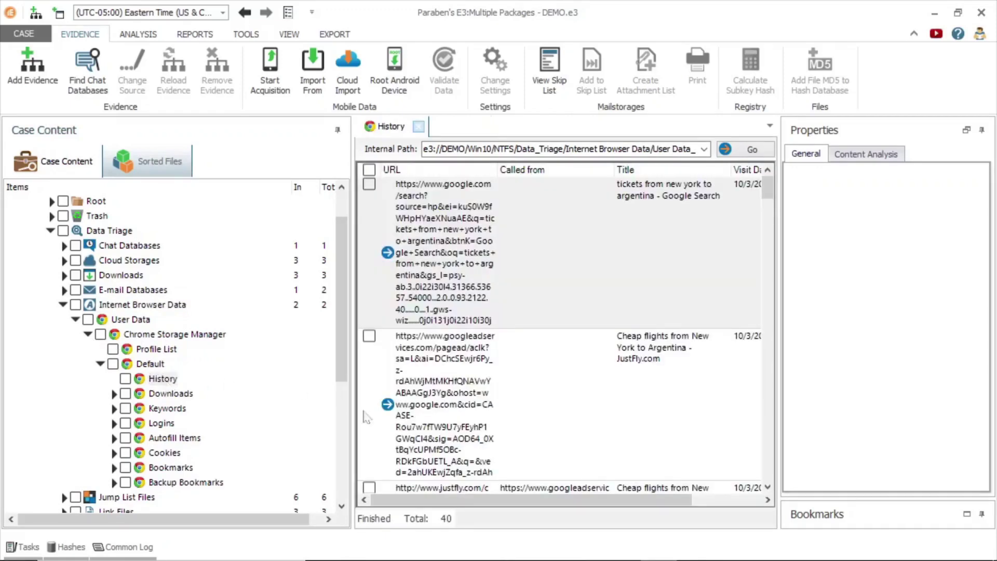
left_click_drag(453, 499, 540, 499)
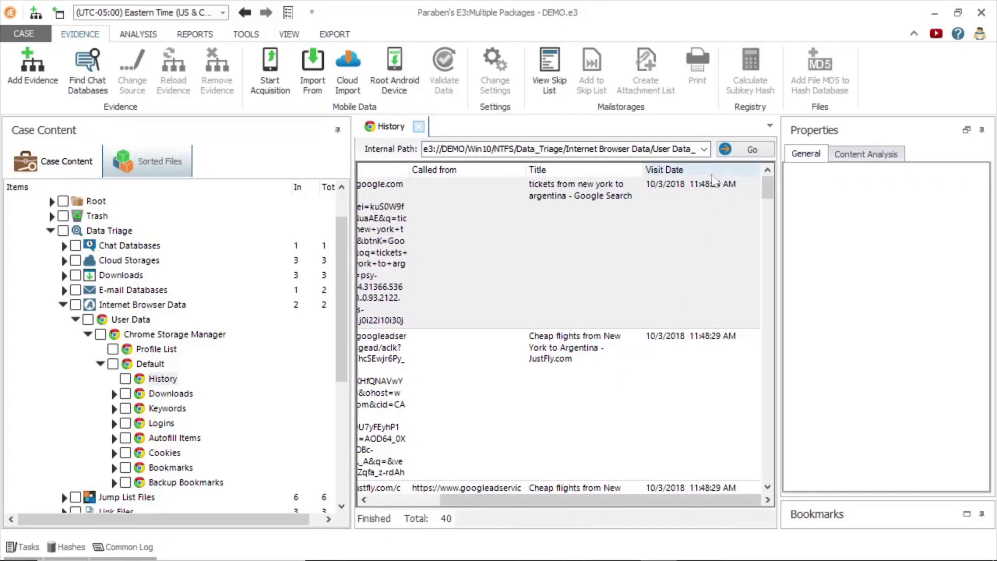
left_click(581, 253)
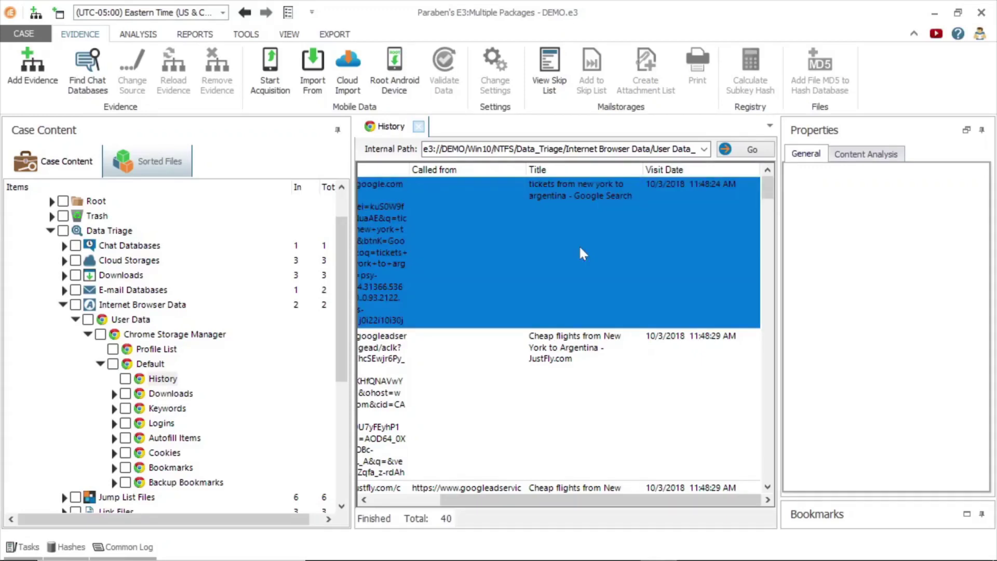
left_click(826, 155)
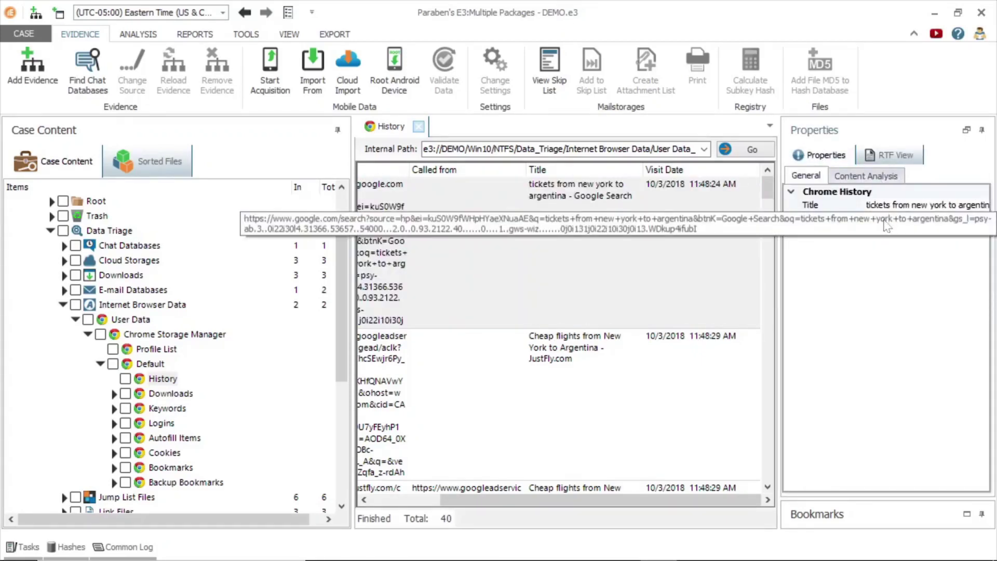
Browse Chrome's 231 Cookies records, then its 4 Bookmarks
left_click(165, 453)
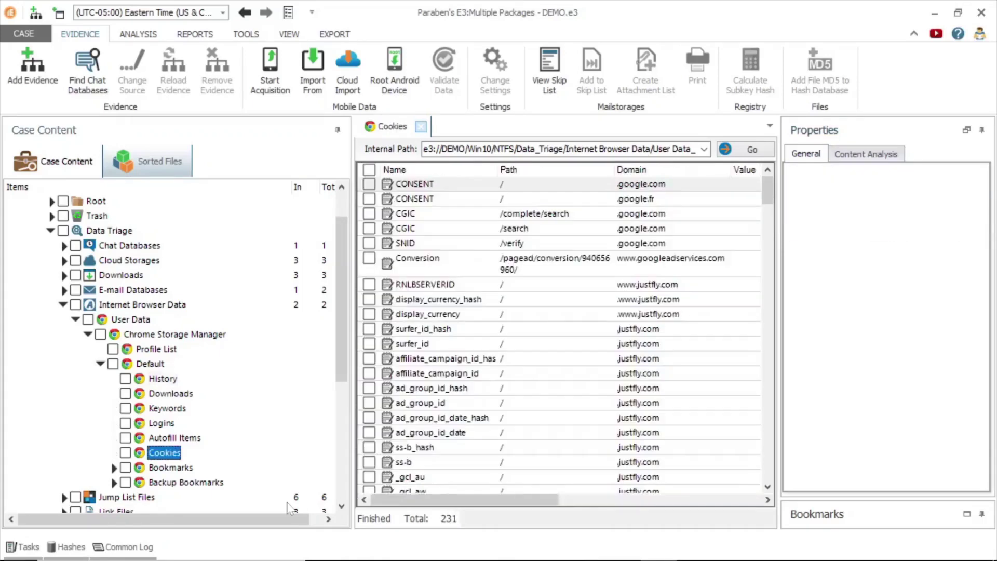
left_click(192, 468)
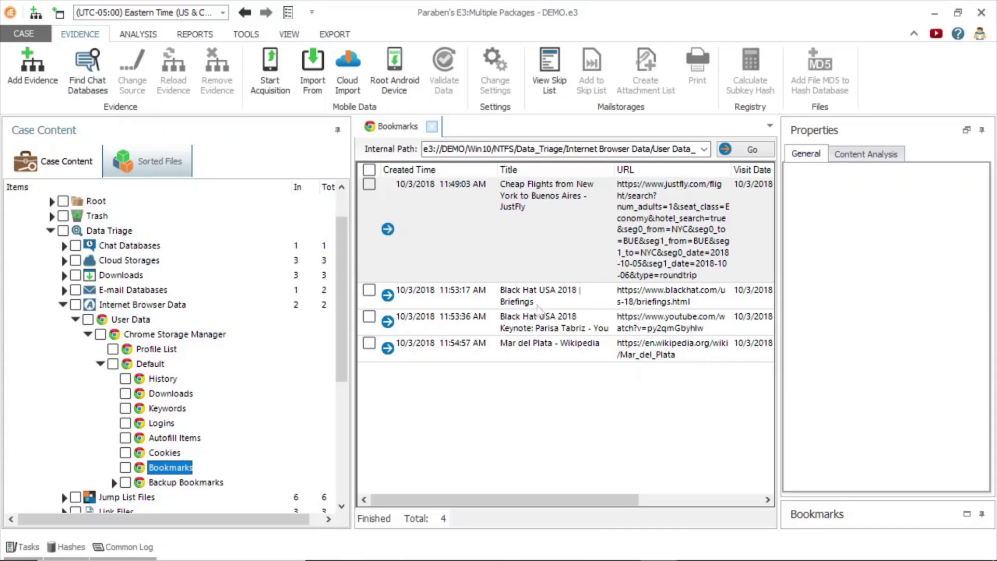
left_click_drag(537, 500, 545, 499)
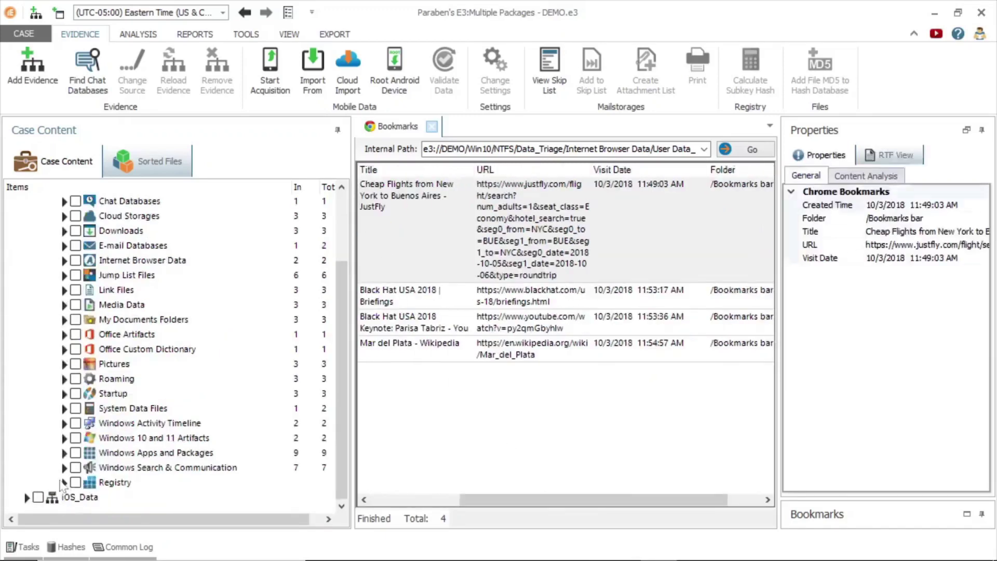
Expand the Registry's Devices key and its Mounted Devices branch
left_click(65, 487)
scroll(338, 348, "down", 2)
scroll(341, 357, "down", 5)
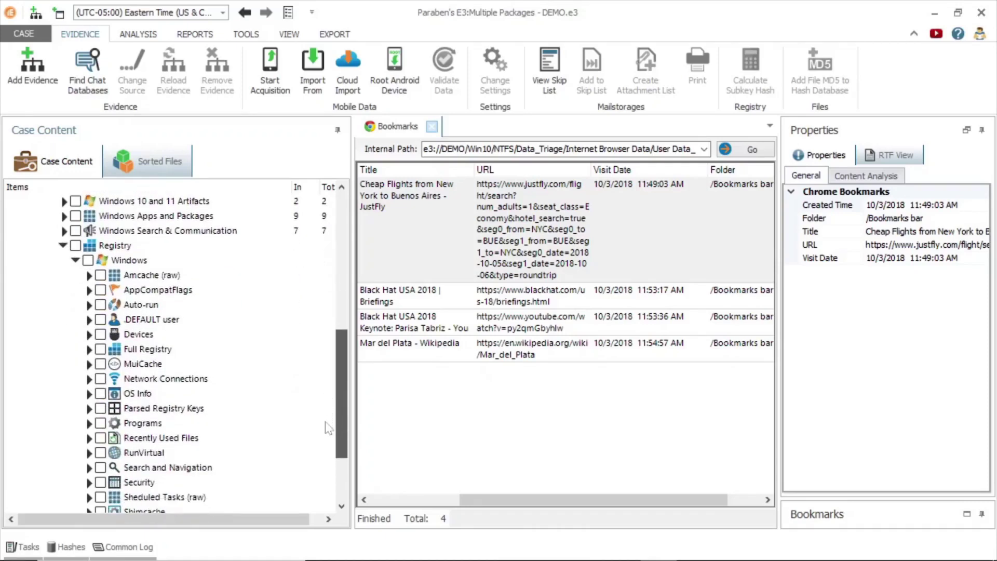
scroll(331, 440, "down", 2)
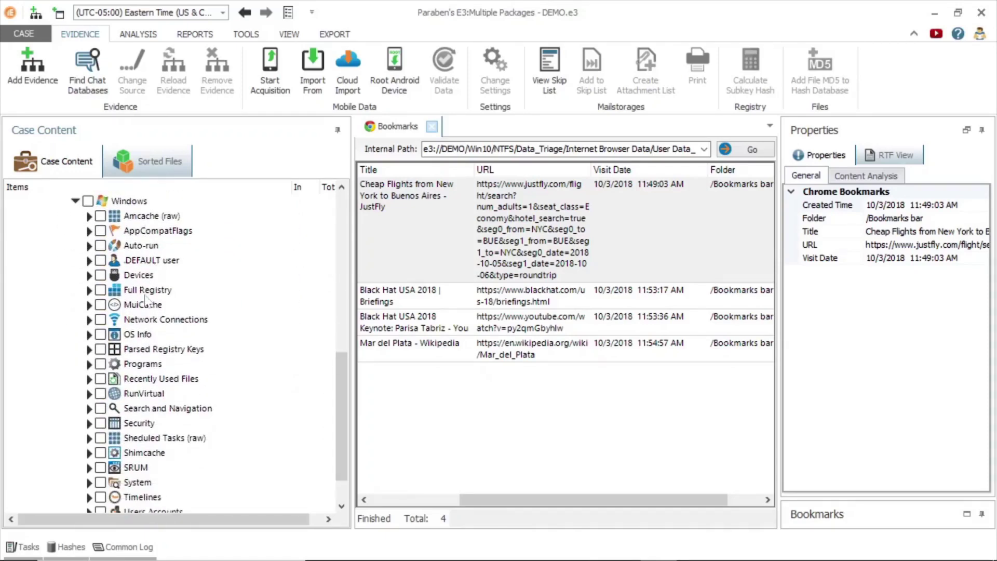
left_click_drag(342, 421, 336, 408)
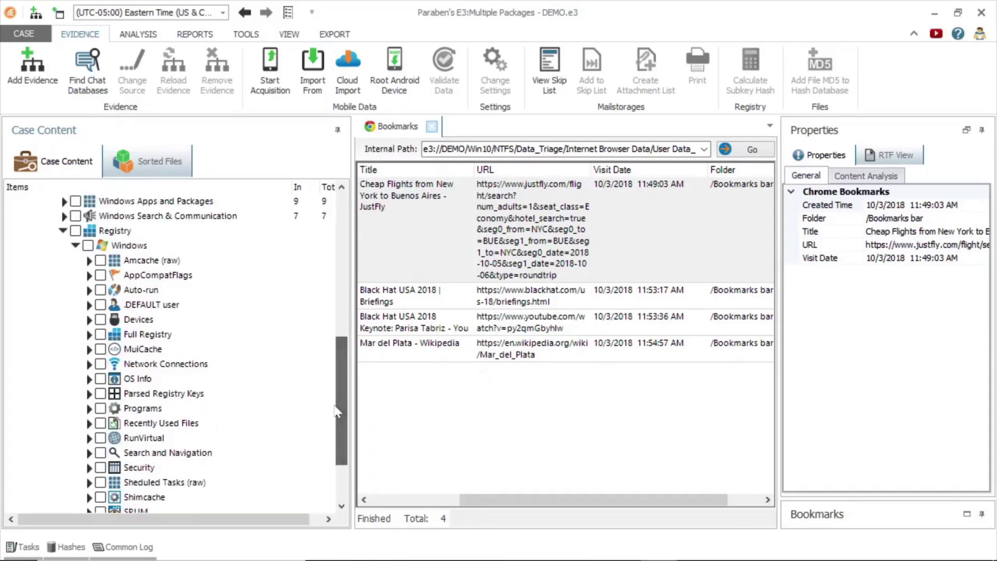
left_click(89, 319)
left_click(100, 349)
left_click(100, 349)
Open the MountedDevices values and show the first device key's properties instead of hex
left_click(164, 381)
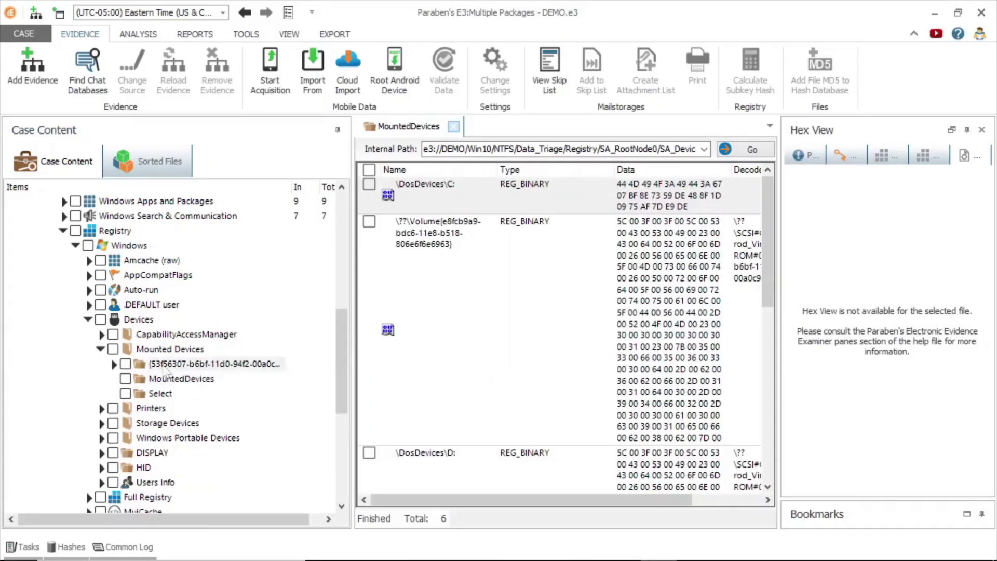
left_click(165, 365)
left_click_drag(456, 506, 429, 486)
left_click(464, 210)
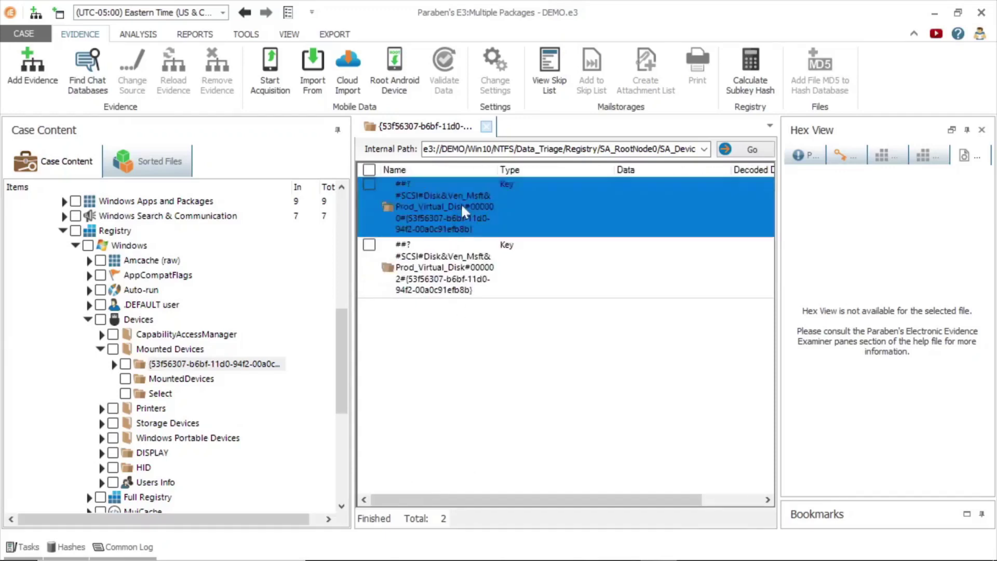
left_click(805, 155)
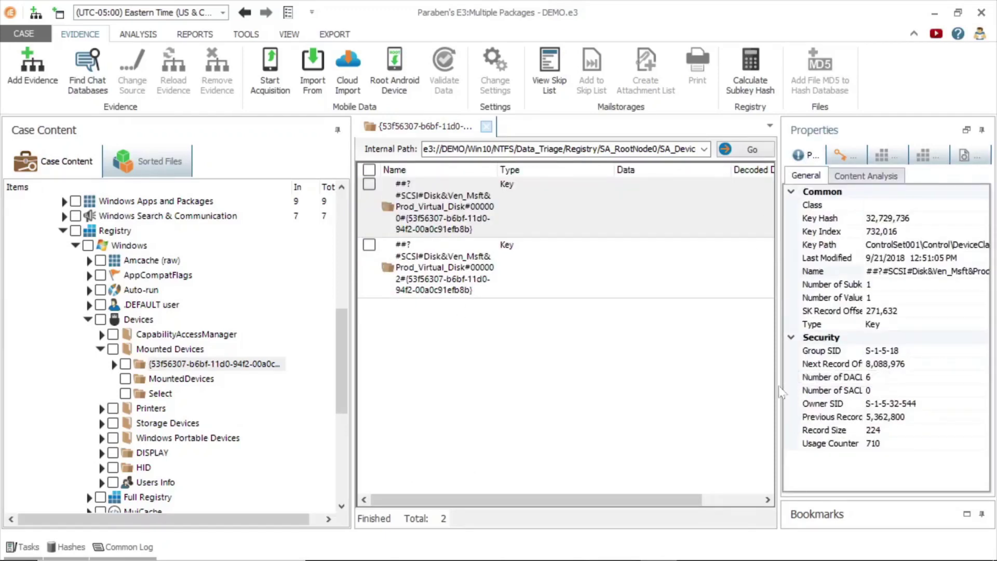
Browse the Printers keys including Microsoft Print to PDF, then show the Storage Devices SCSI disk keys
left_click(101, 350)
left_click(100, 363)
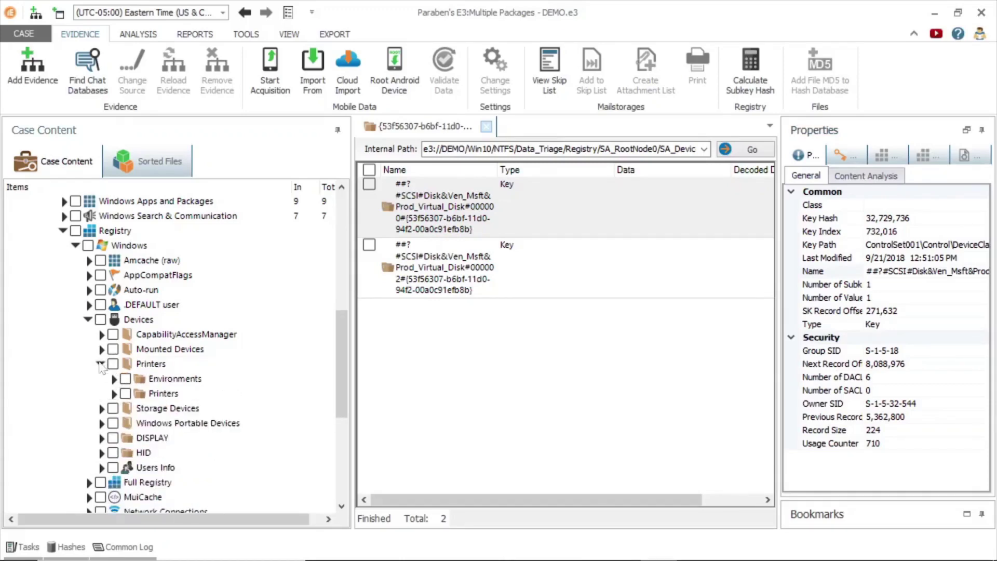
left_click(113, 394)
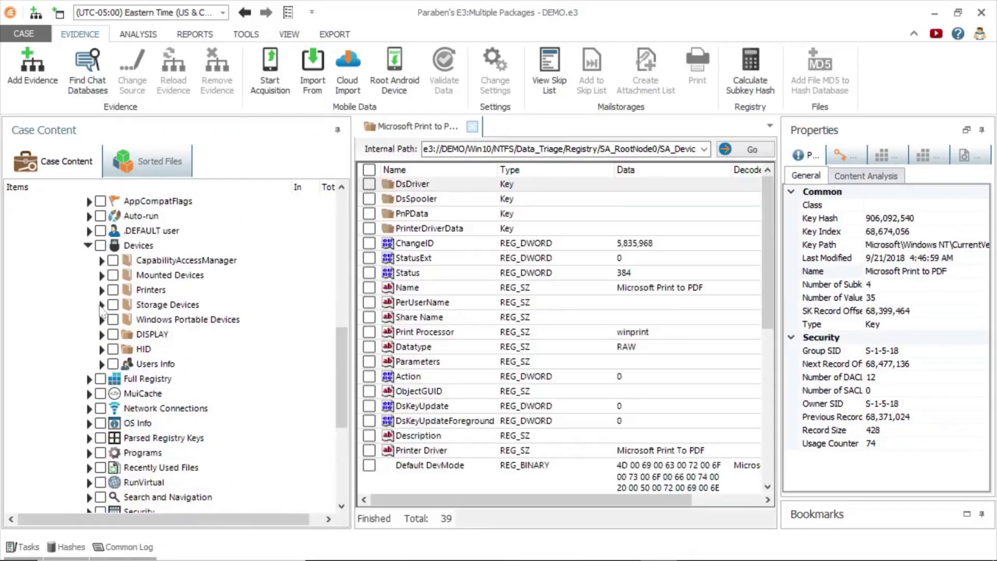
double_click(129, 305)
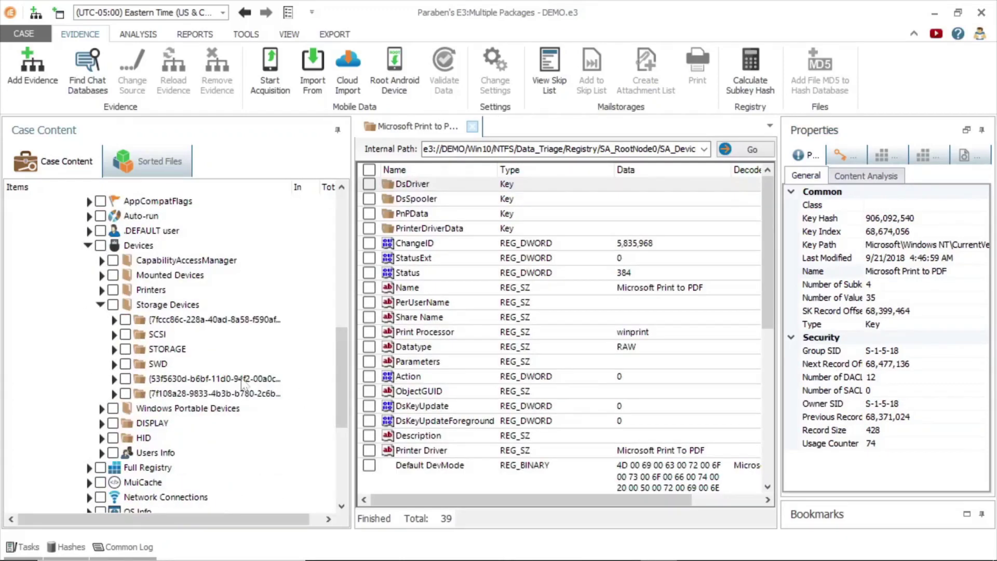
left_click(174, 349)
left_click(159, 322)
Collapse Devices, expand Timelines and view the Summary Timeline
left_click(88, 245)
left_click(88, 452)
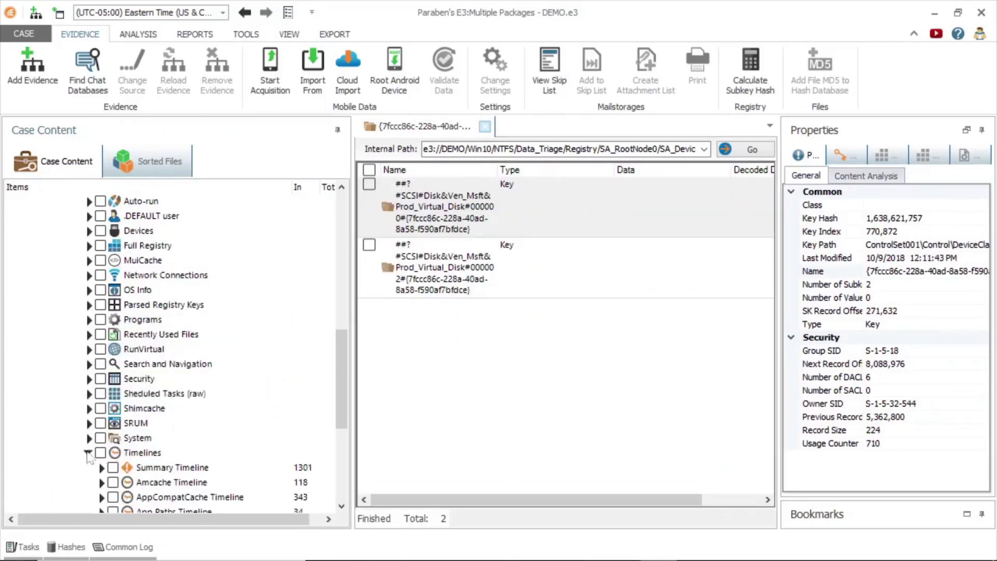
left_click_drag(342, 387, 344, 449)
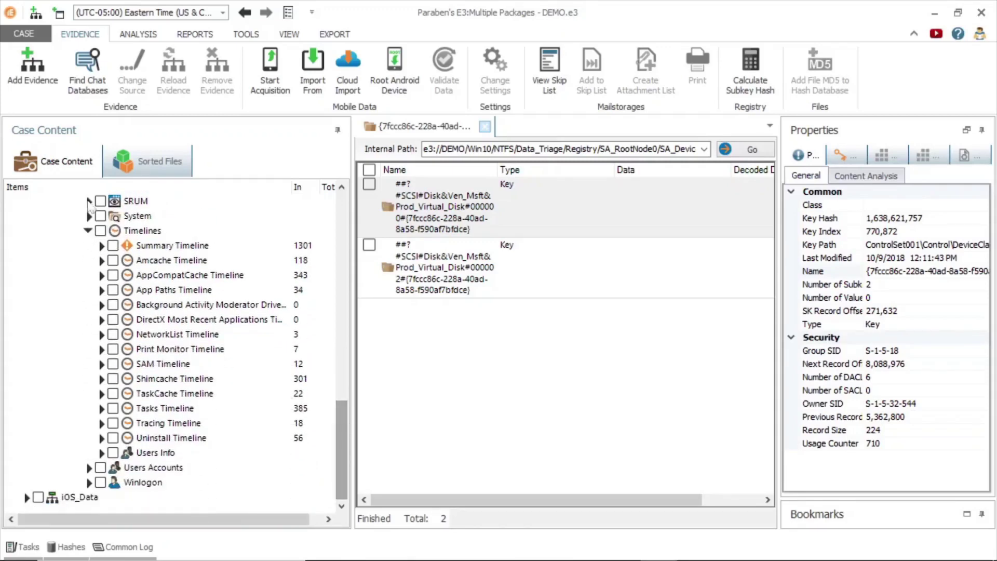
left_click(104, 248)
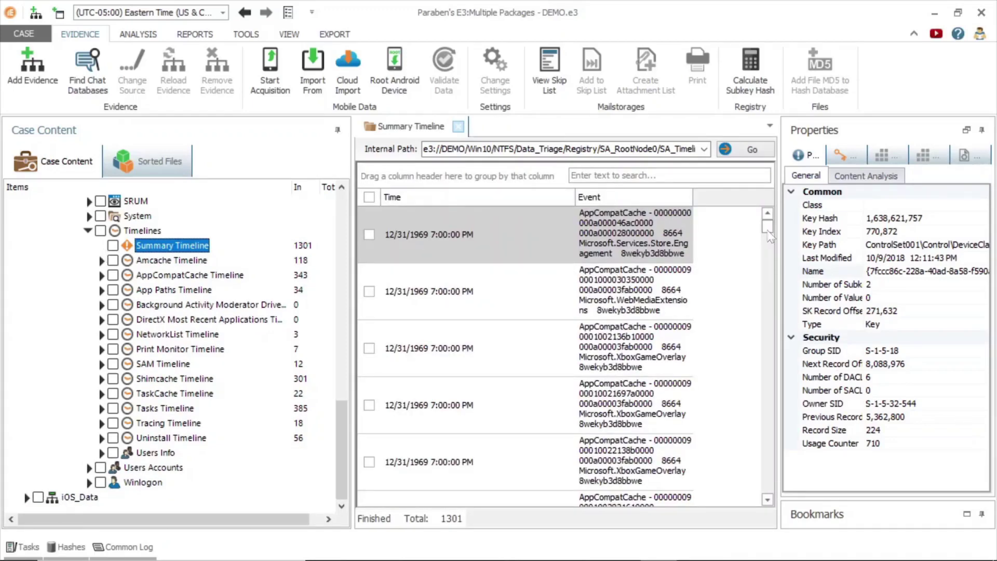
left_click_drag(770, 237, 770, 251)
Browse the Amcache, Shimcache and Tasks timelines, then open the Uninstall Timeline
left_click(155, 260)
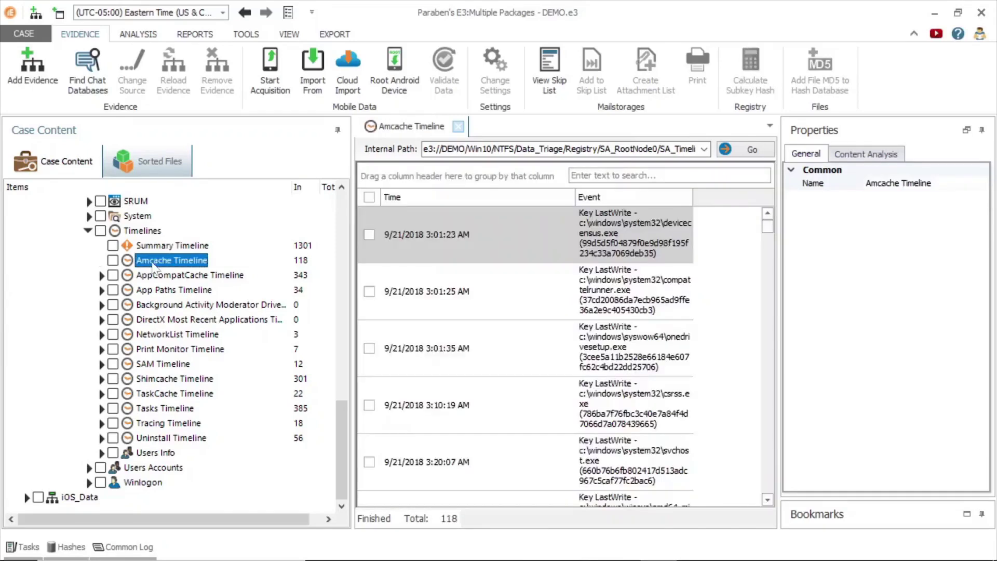
left_click(149, 380)
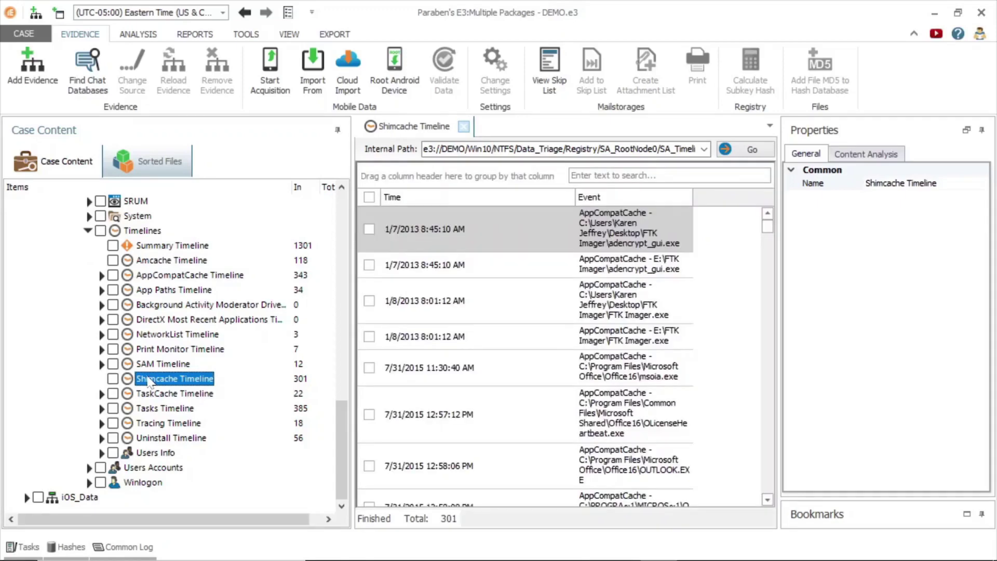
left_click(156, 409)
left_click(140, 439)
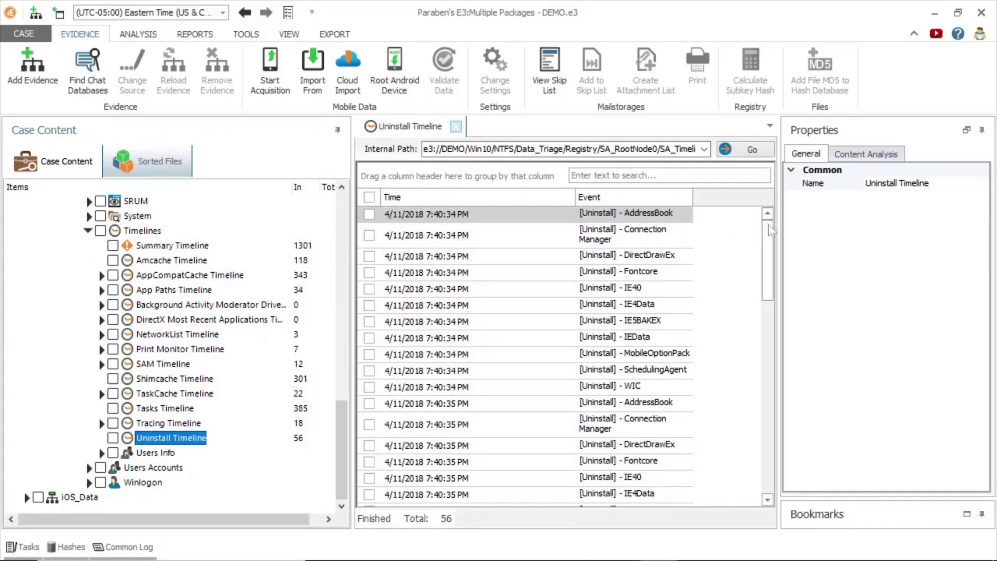
left_click_drag(770, 229, 769, 410)
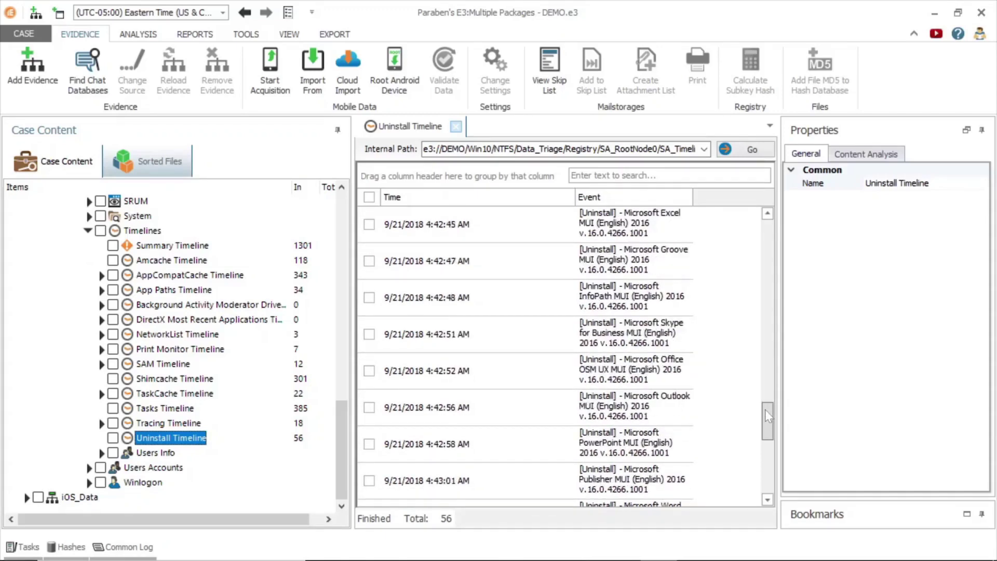
scroll(765, 409, "down", 1)
Show the Office OSM UX uninstall entry's details, then expand the iOS device's Parsed Data categories
left_click(674, 332)
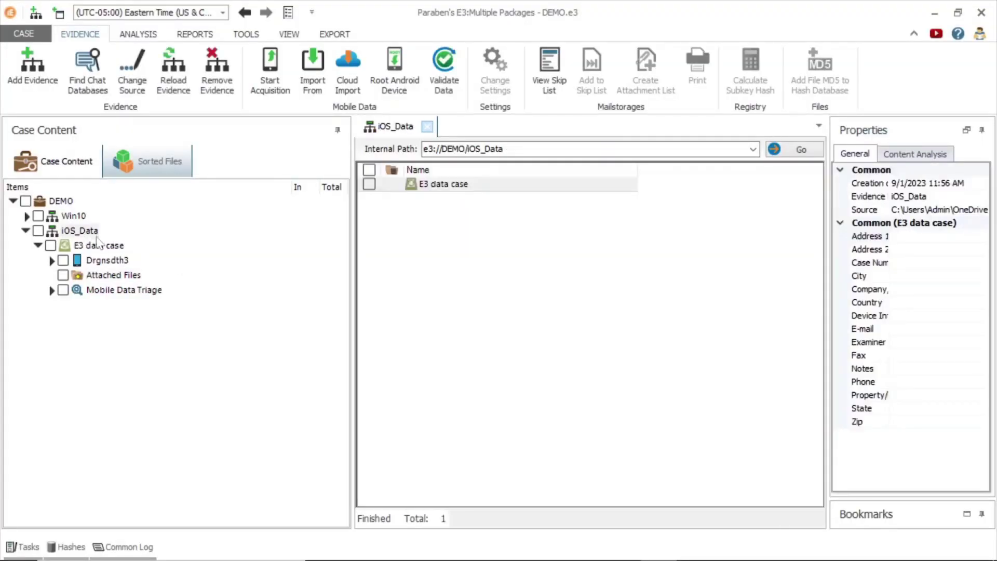
left_click(52, 261)
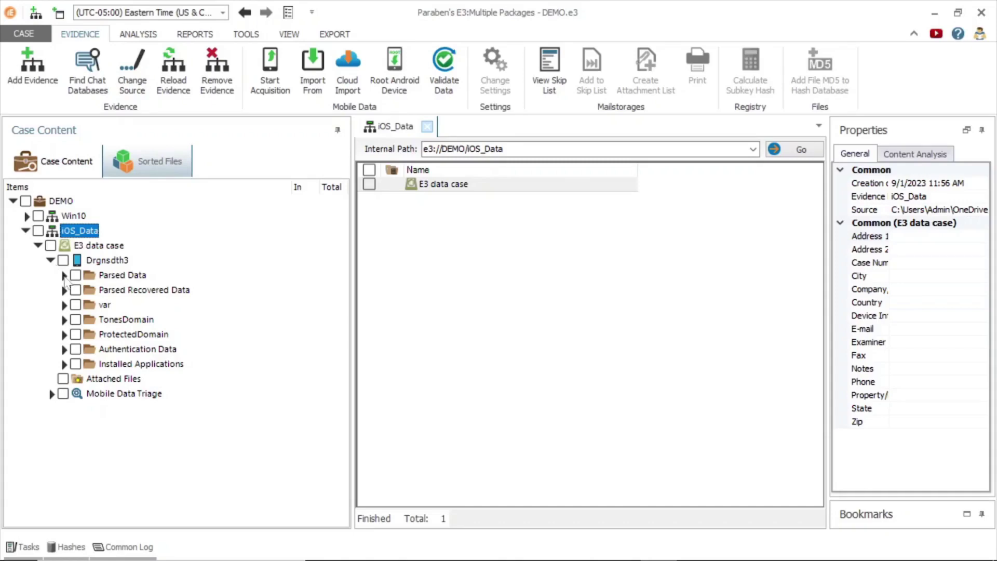
left_click(64, 276)
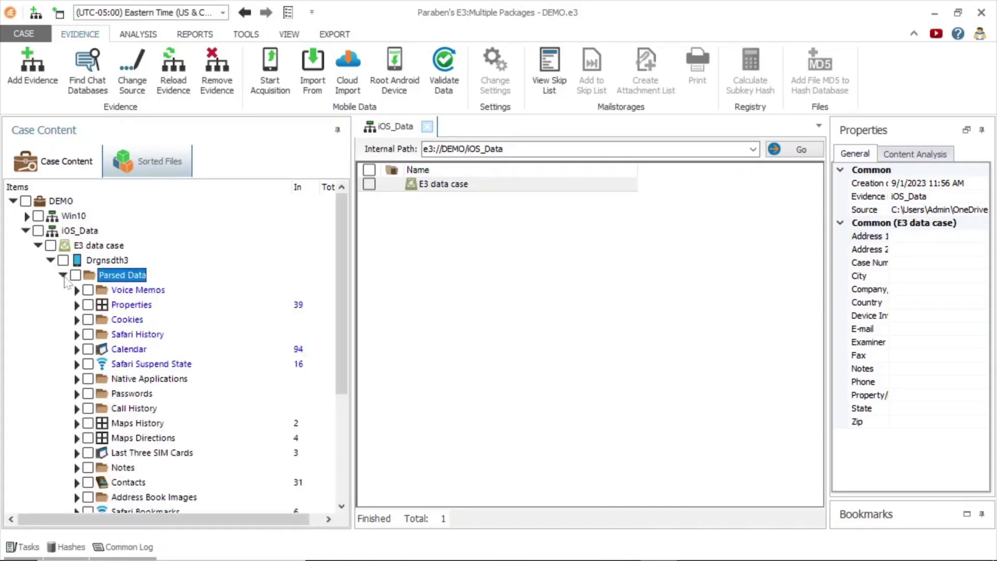
left_click_drag(336, 263, 338, 310)
Open the 24 parsed Messages, scroll to the Text column, and show SMS Message Id 52,339's properties
scroll(117, 457, "down", 1)
left_click(118, 439)
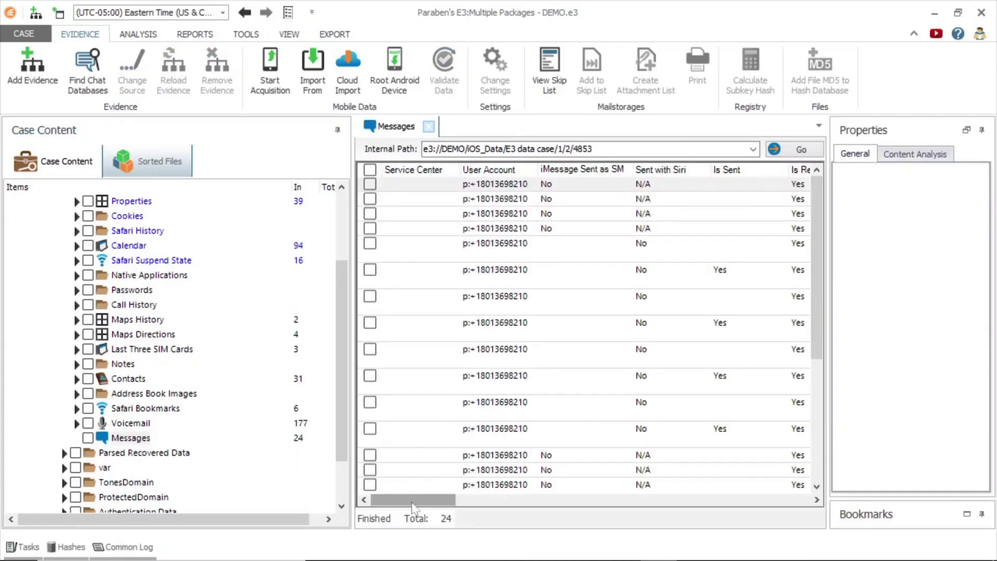
left_click_drag(414, 499, 399, 497)
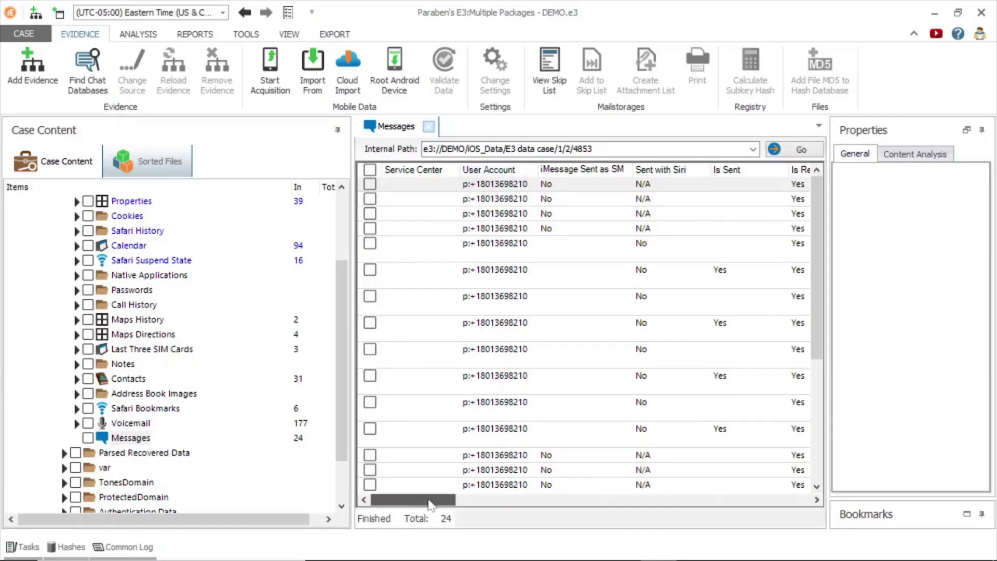
left_click_drag(427, 500, 563, 462)
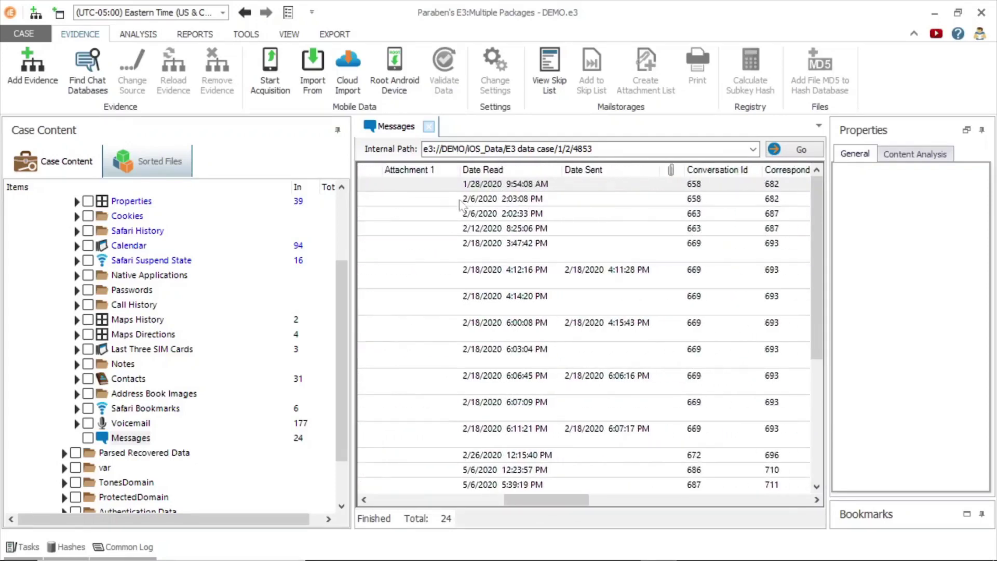
left_click_drag(553, 499, 674, 500)
left_click(596, 235)
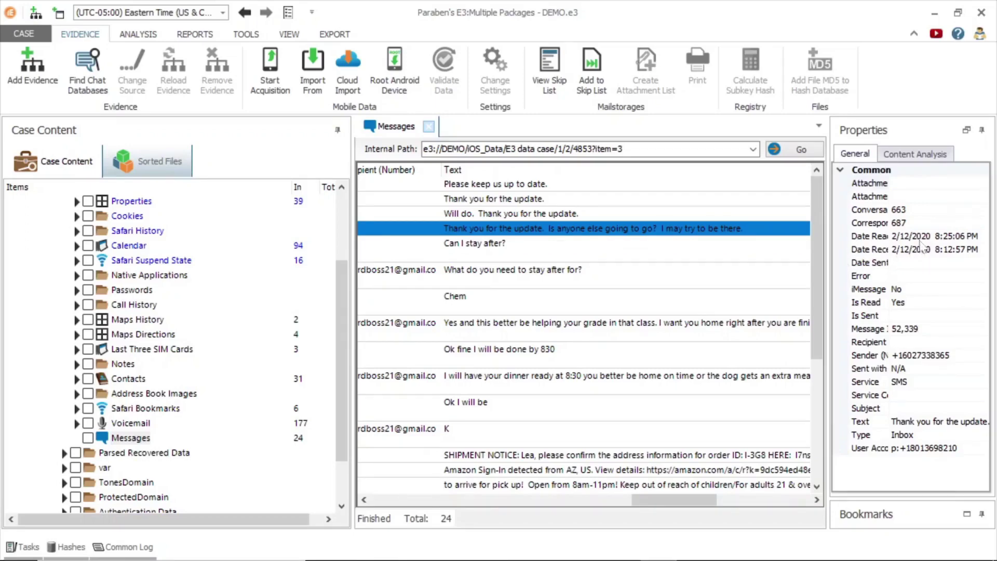
Expand Native Applications > Health to list its data types
left_click(140, 275)
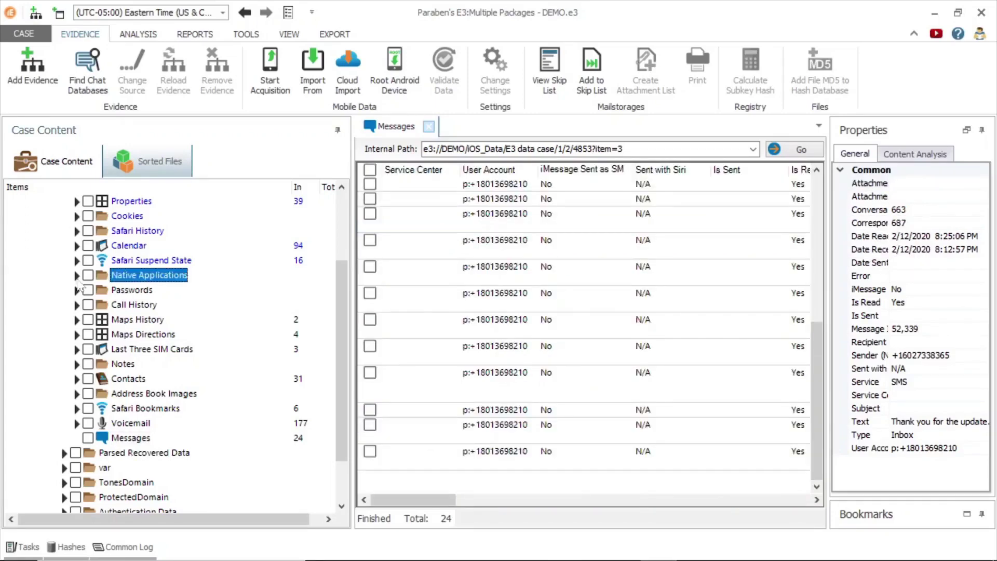
left_click(77, 277)
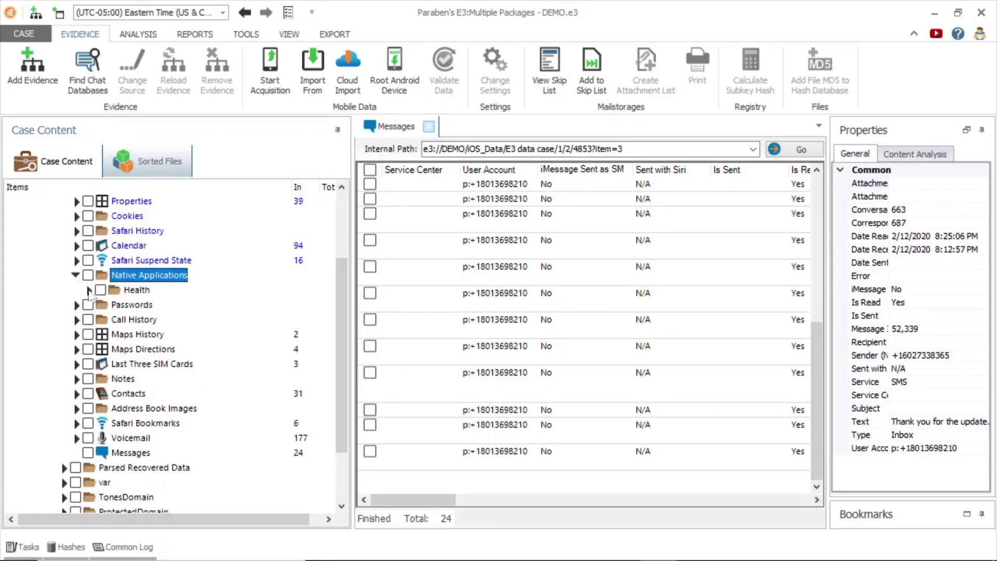
left_click(88, 291)
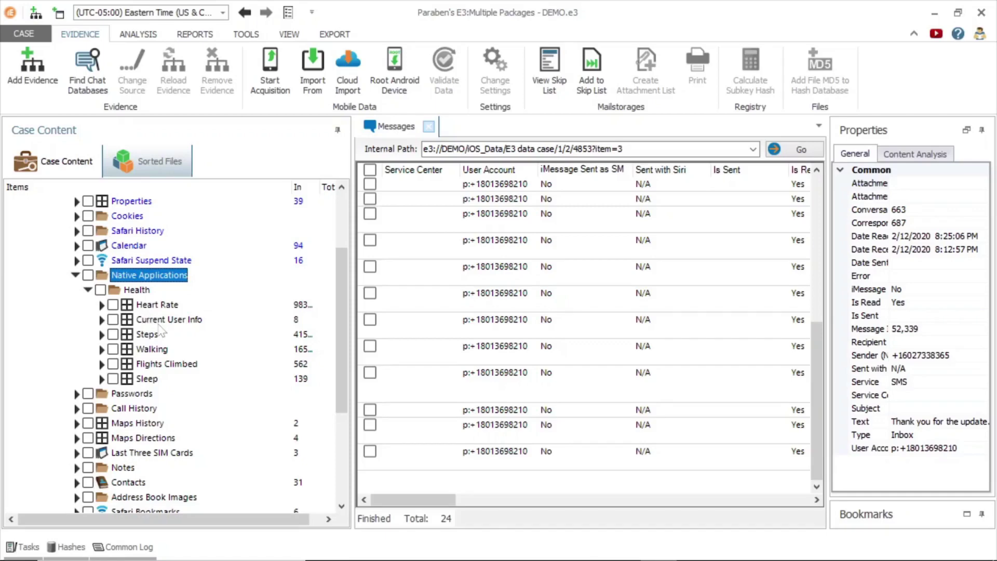
Inspect the 5/15/2021 12:44:31 AM heart-rate reading, then show the 4/27/2018 Sleep record's details
left_click(150, 305)
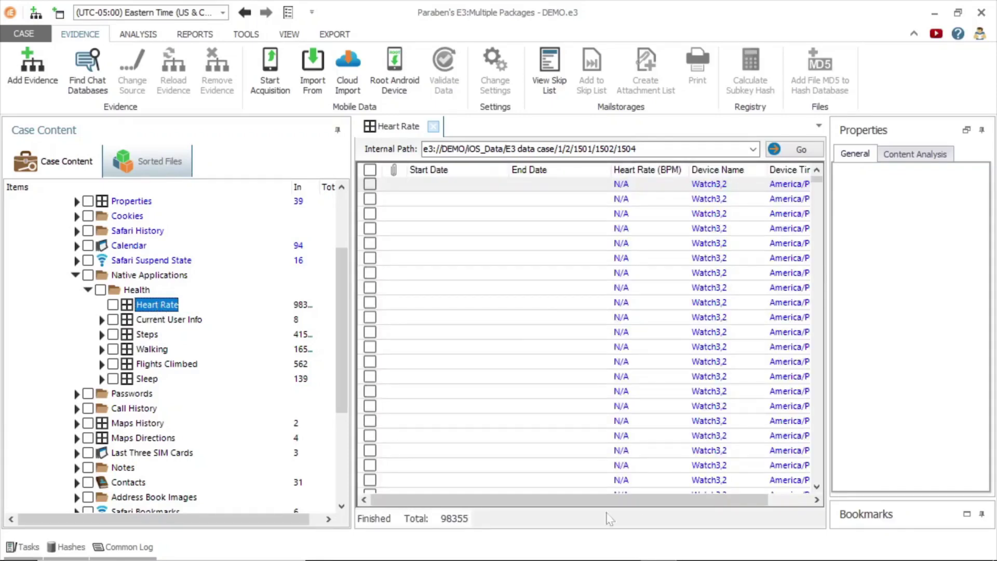
left_click_drag(605, 500, 697, 490)
left_click_drag(817, 179, 819, 463)
left_click(532, 406)
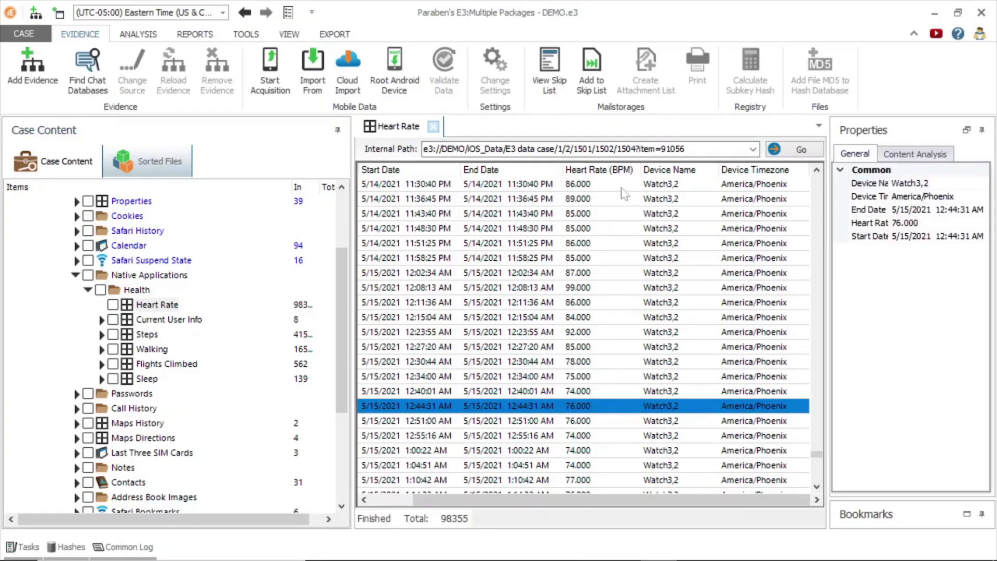
left_click(148, 379)
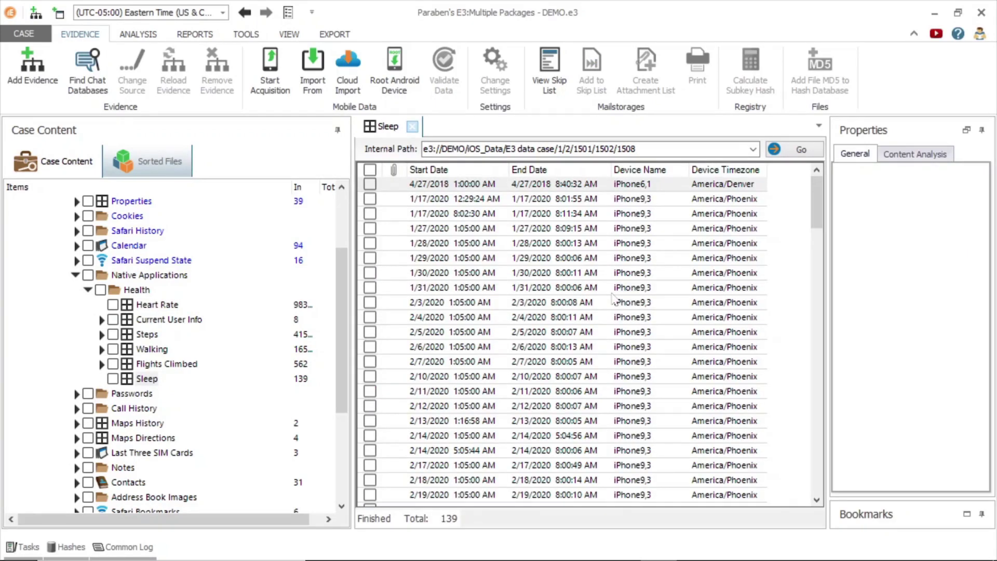
left_click(489, 187)
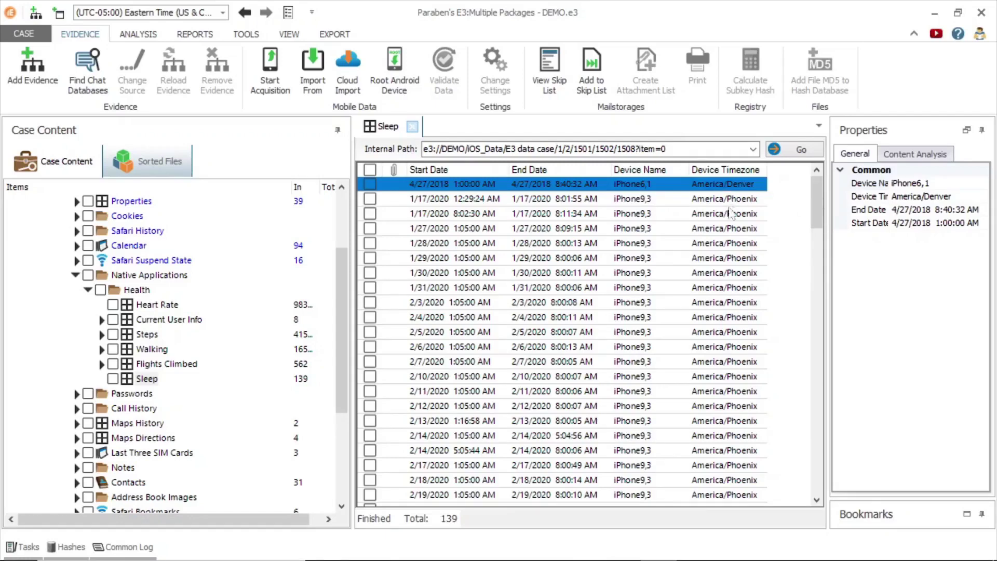
Expand Passwords > General Password Data and view the Wi-Fi Passwords list
scroll(735, 297, "down", 6)
left_click(75, 275)
left_click(76, 290)
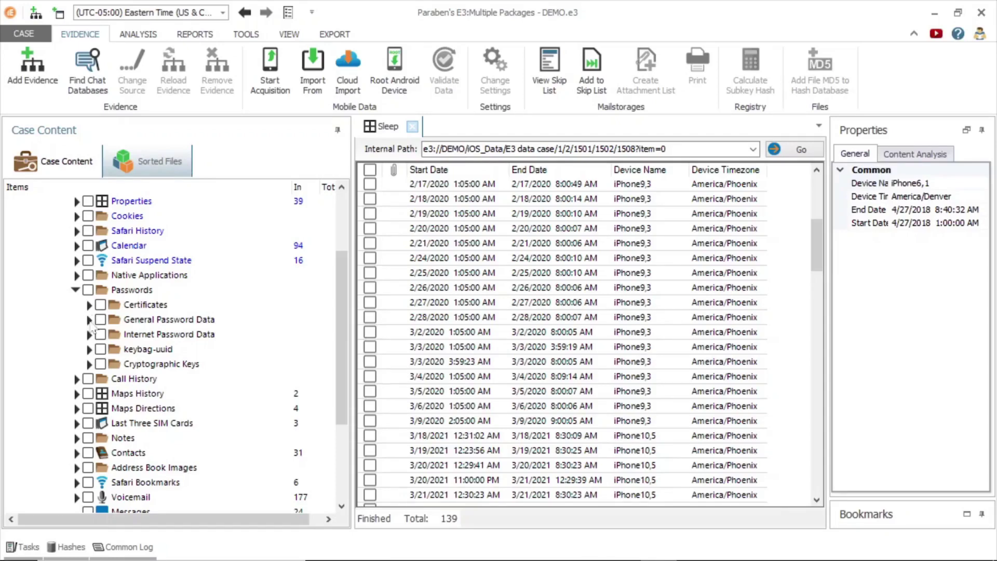
left_click(91, 323)
left_click(89, 320)
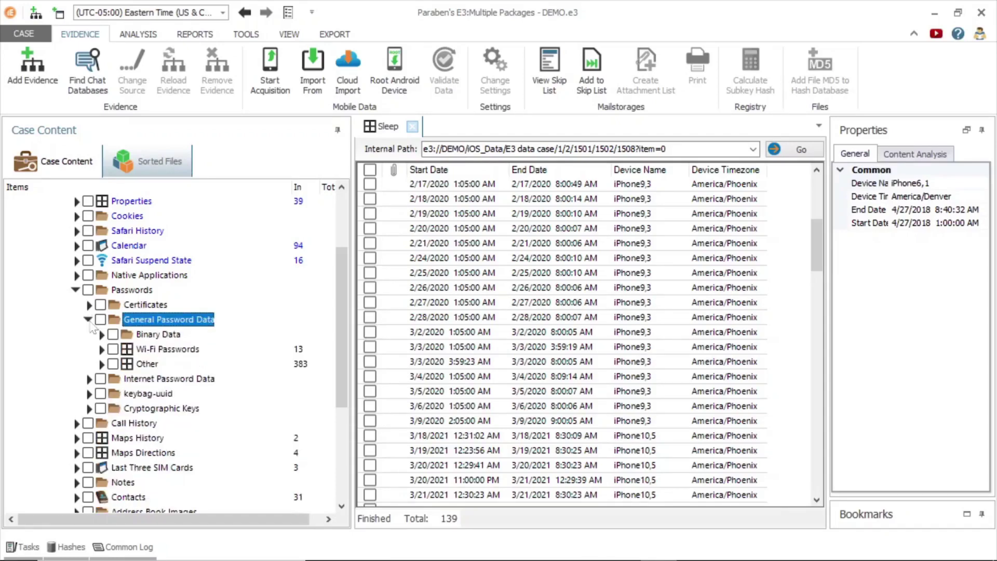
left_click(167, 349)
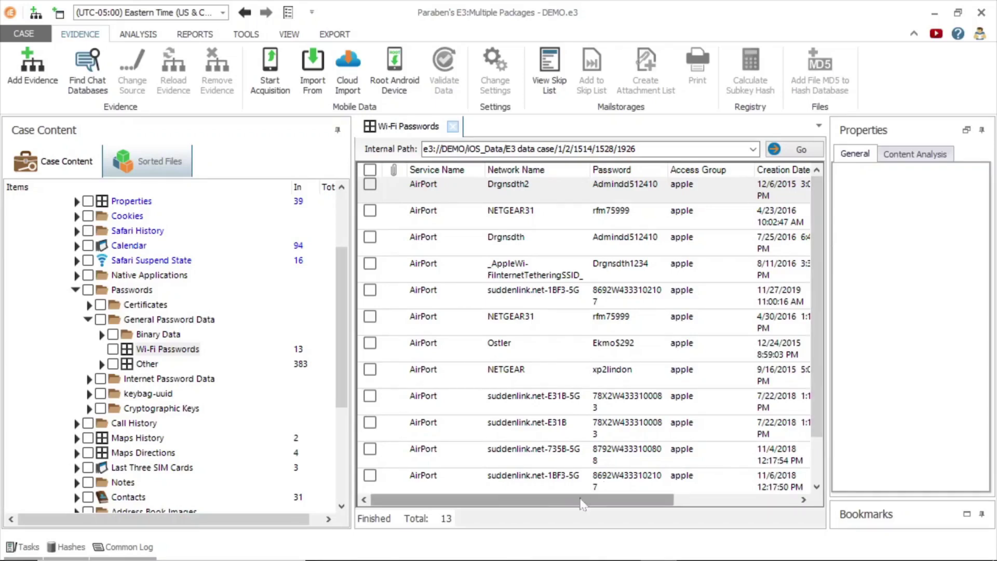
Open the Web Form Passwords and select the facebook.com saved login entry
left_click_drag(570, 507, 709, 484)
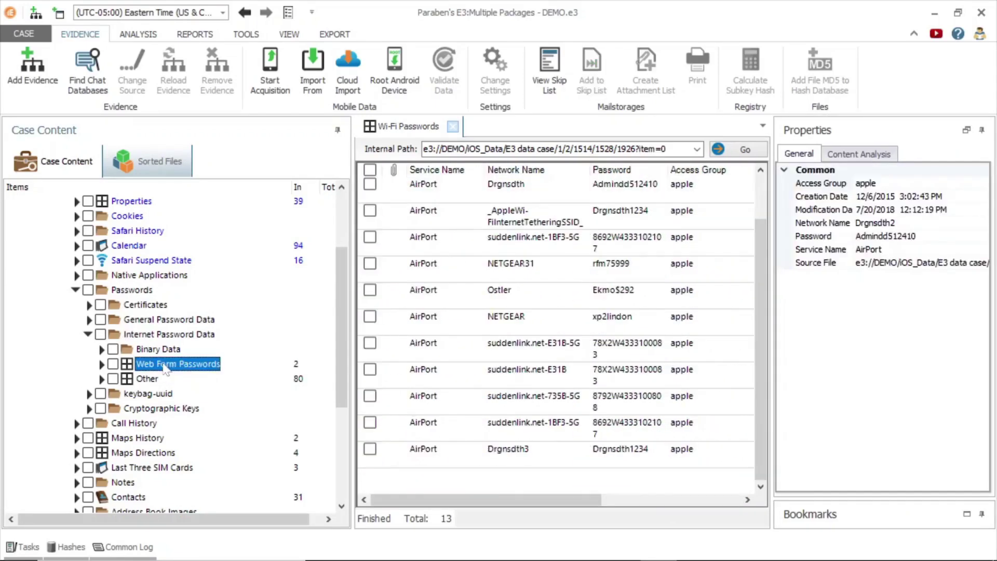
left_click(171, 363)
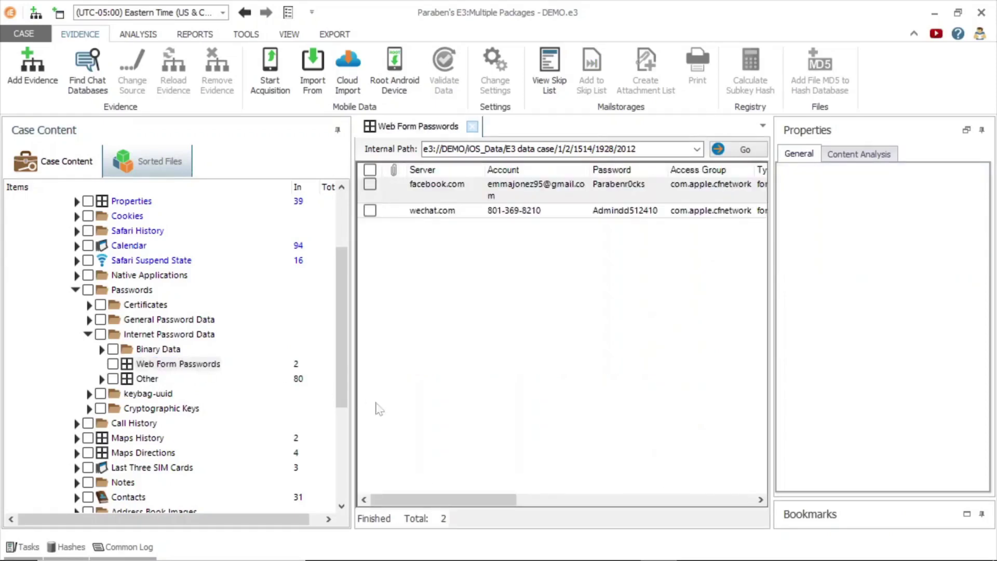
left_click_drag(418, 503, 391, 462)
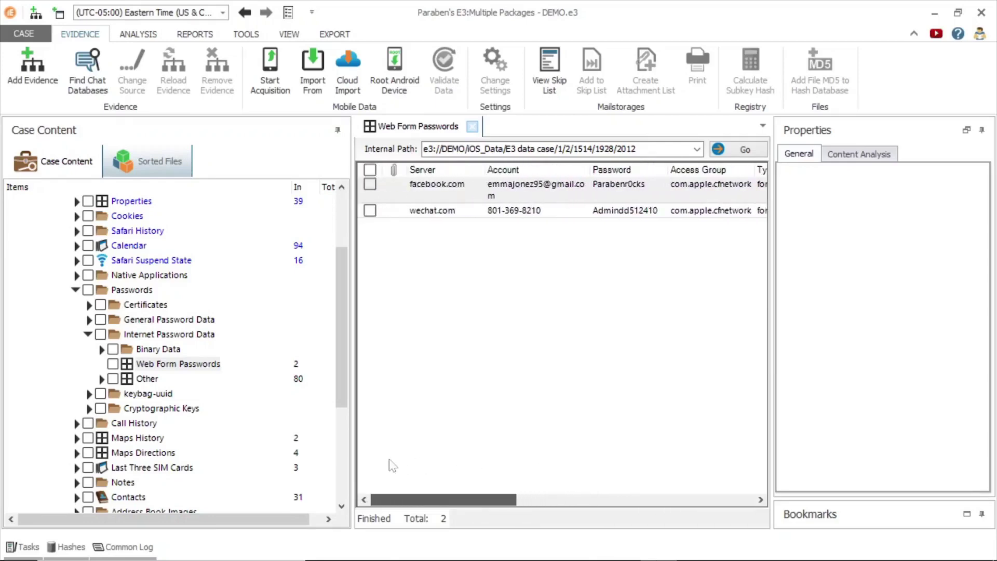
left_click(566, 196)
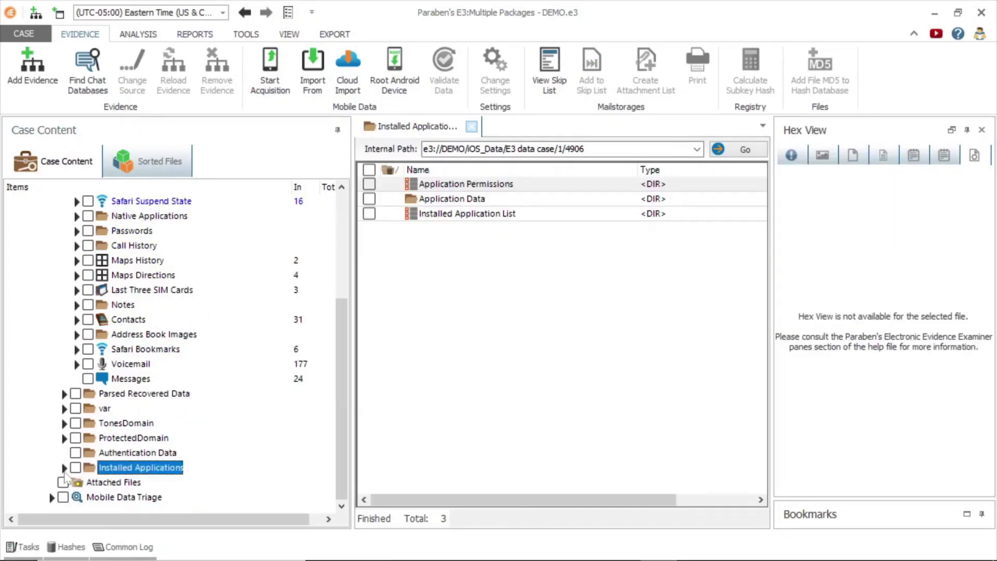
Expand Installed Applications and open the Application Permissions list with malware suspicion levels
left_click(65, 467)
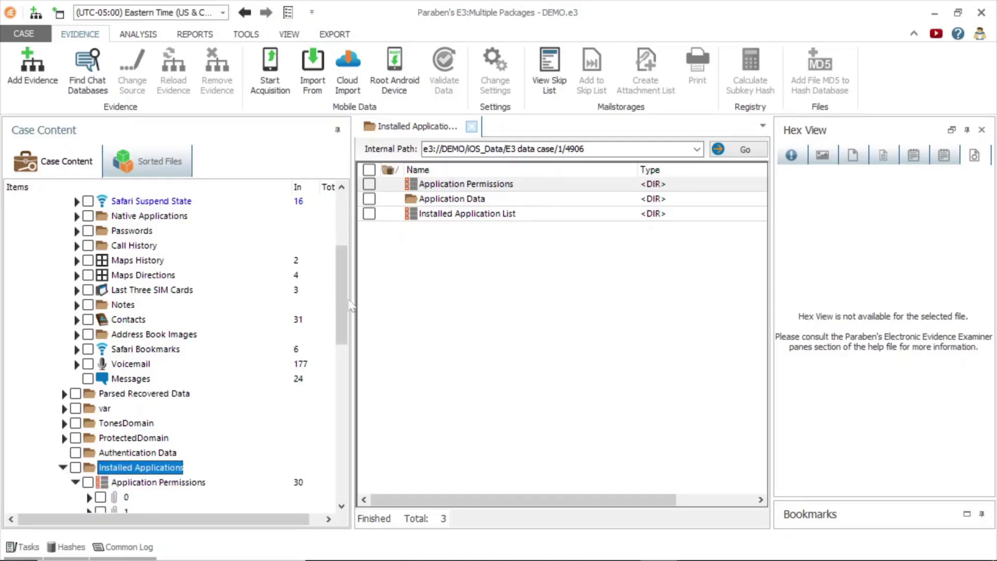
left_click_drag(342, 301, 350, 340)
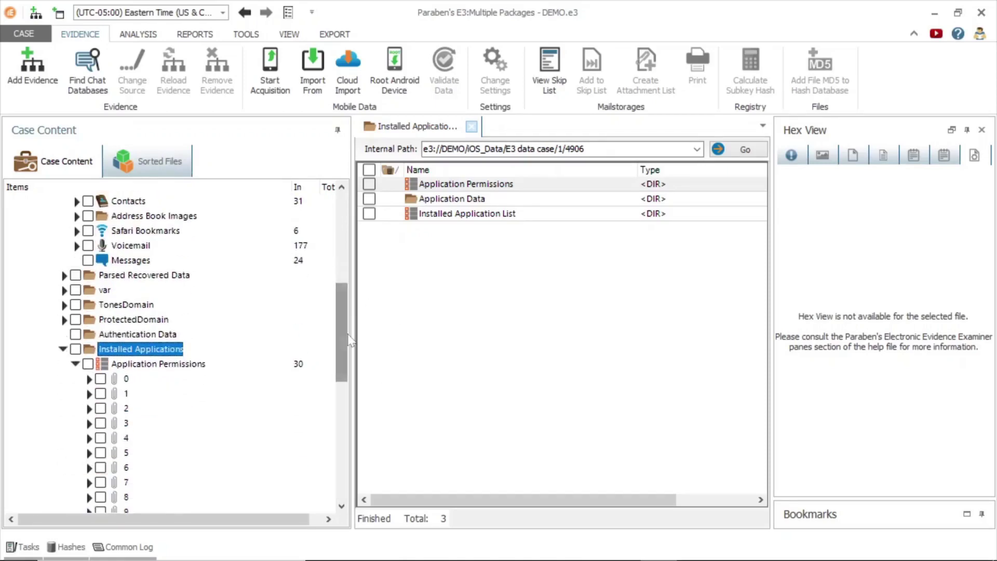
left_click(175, 365)
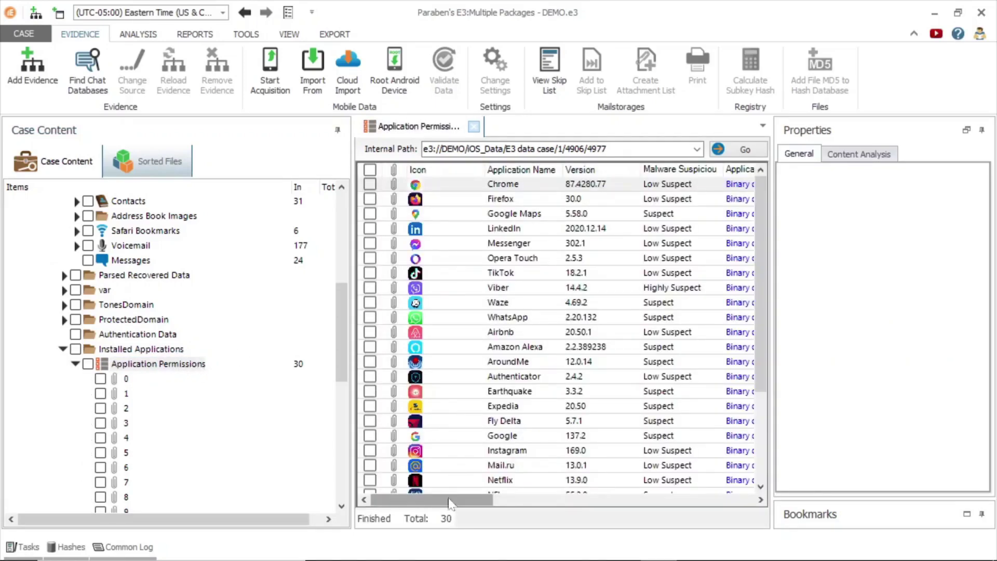
Show Chrome's permission properties, all Denied, then open the Device Information triage results
left_click_drag(451, 500, 469, 503)
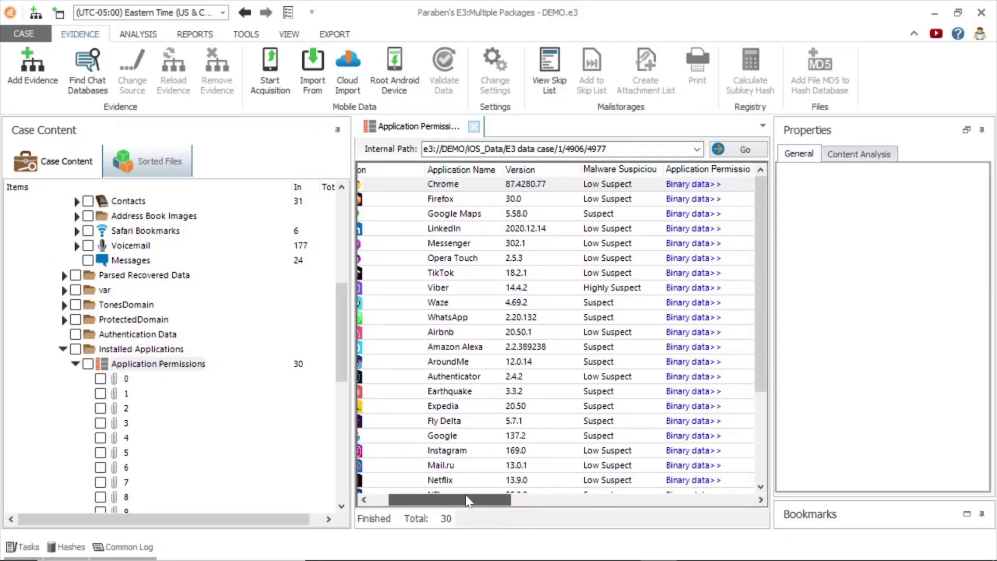
left_click(590, 189)
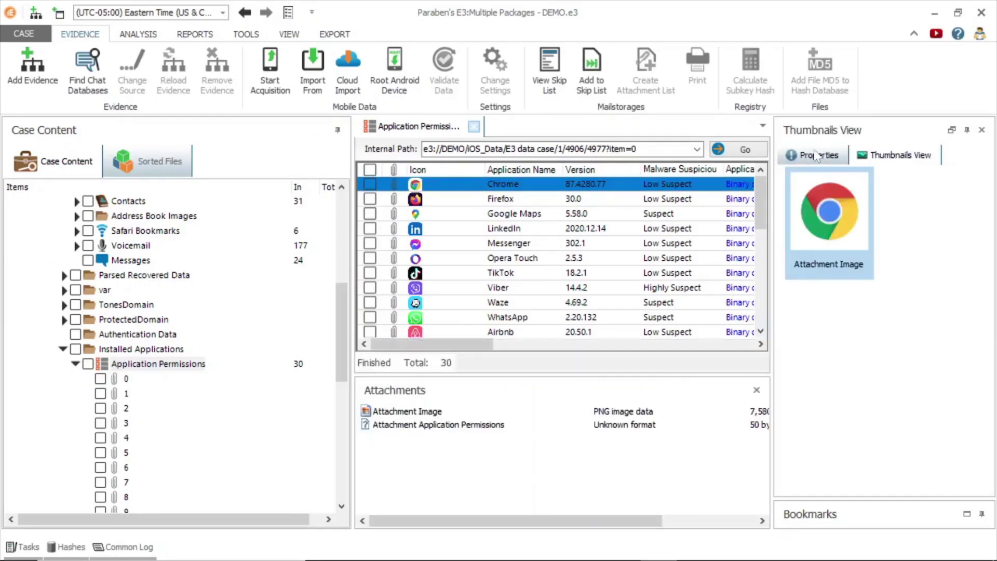
left_click(815, 154)
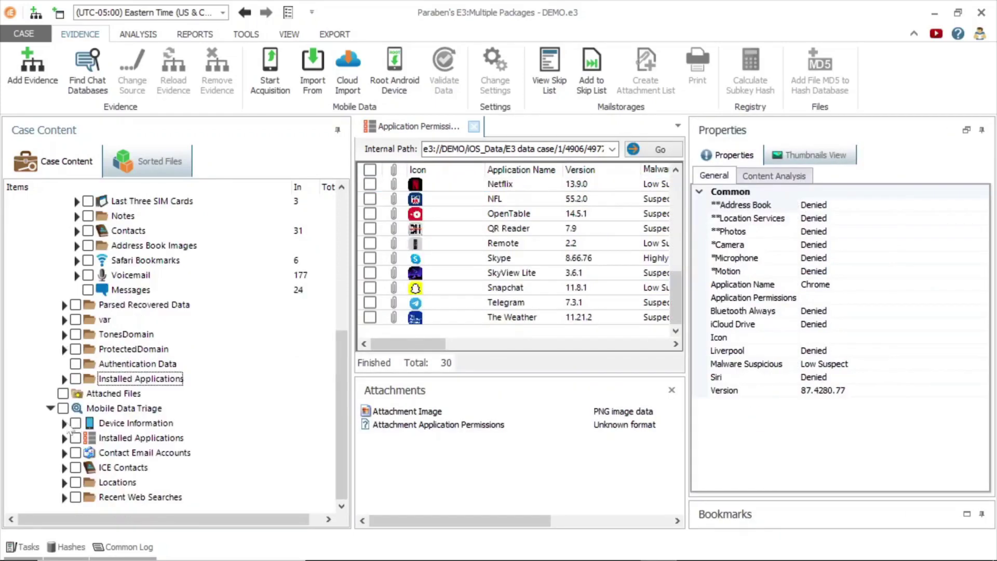
left_click(68, 426)
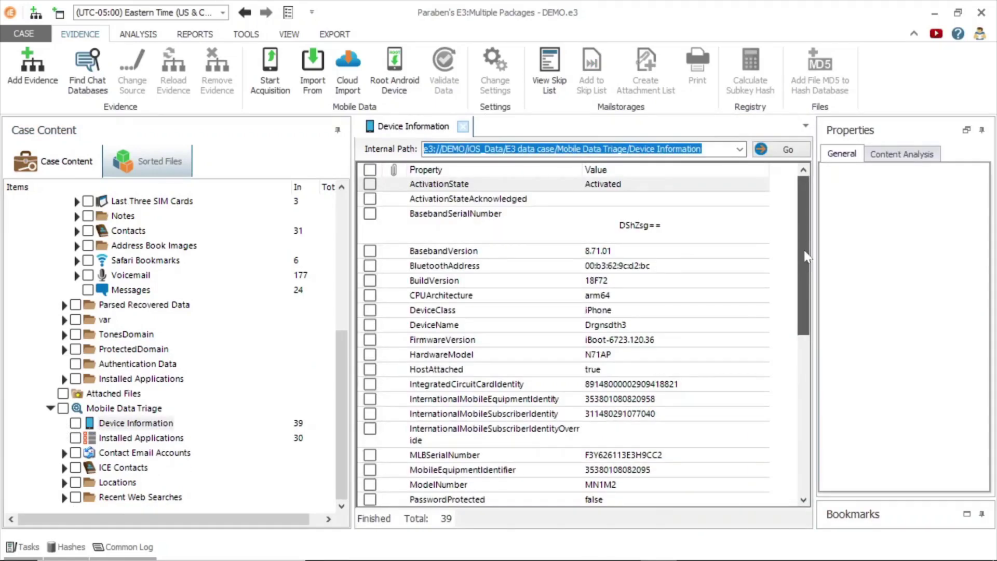
Scroll through the 39 triaged device properties such as BuildVersion and DeviceClass
scroll(802, 283, "down", 1)
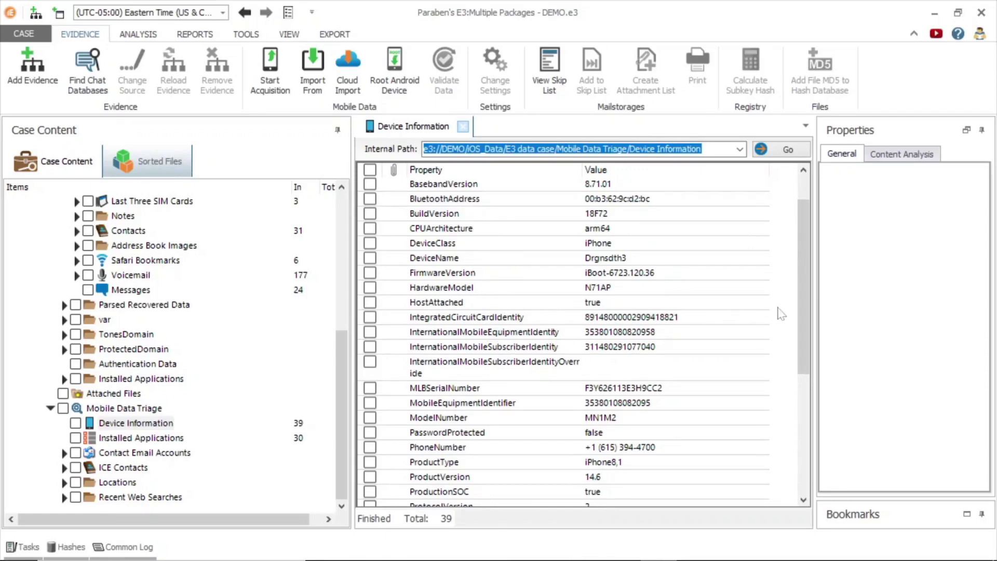
left_click_drag(800, 318, 805, 461)
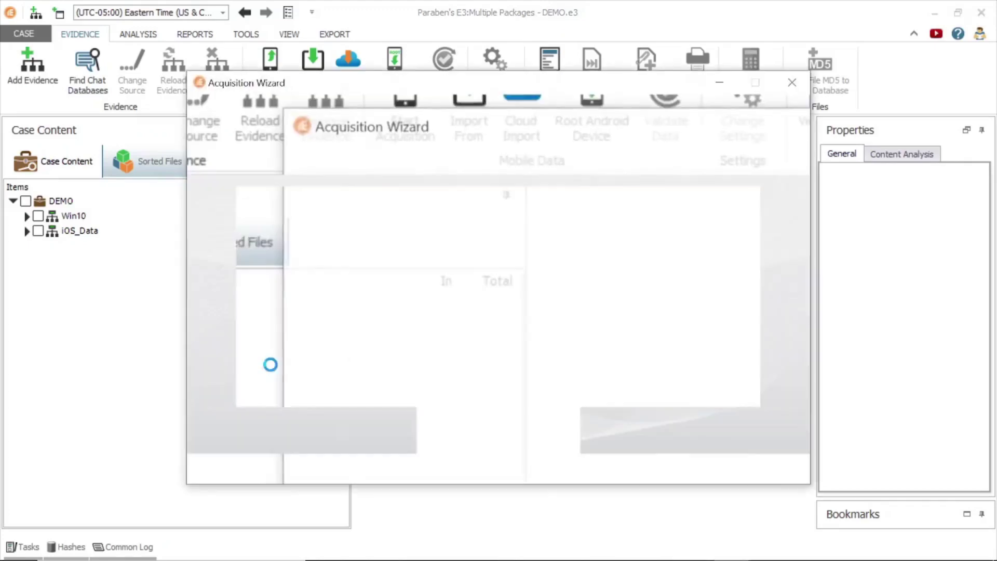
Start a custom logical Android acquisition with only ADB Backup (File System) selected
left_click(431, 306)
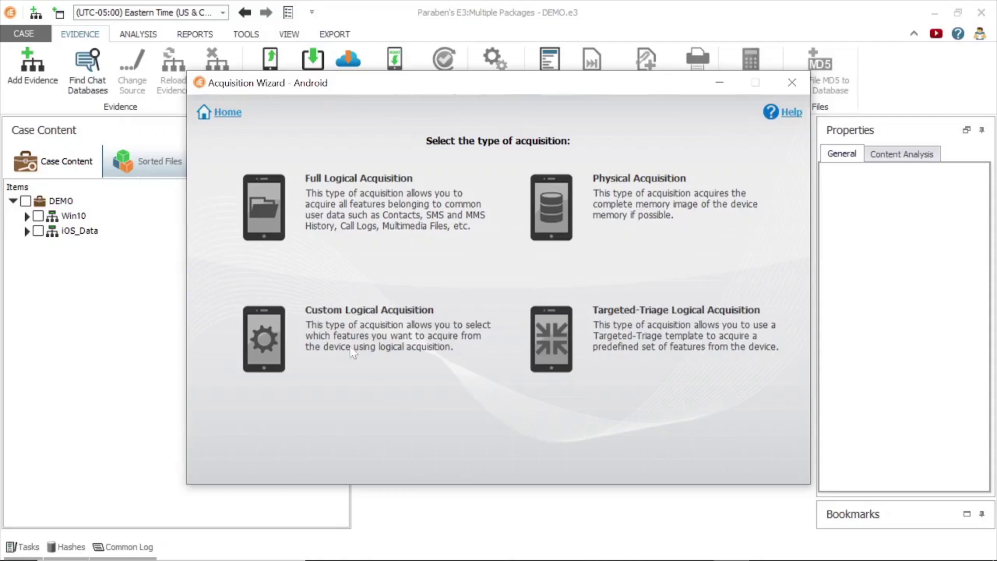
left_click(272, 339)
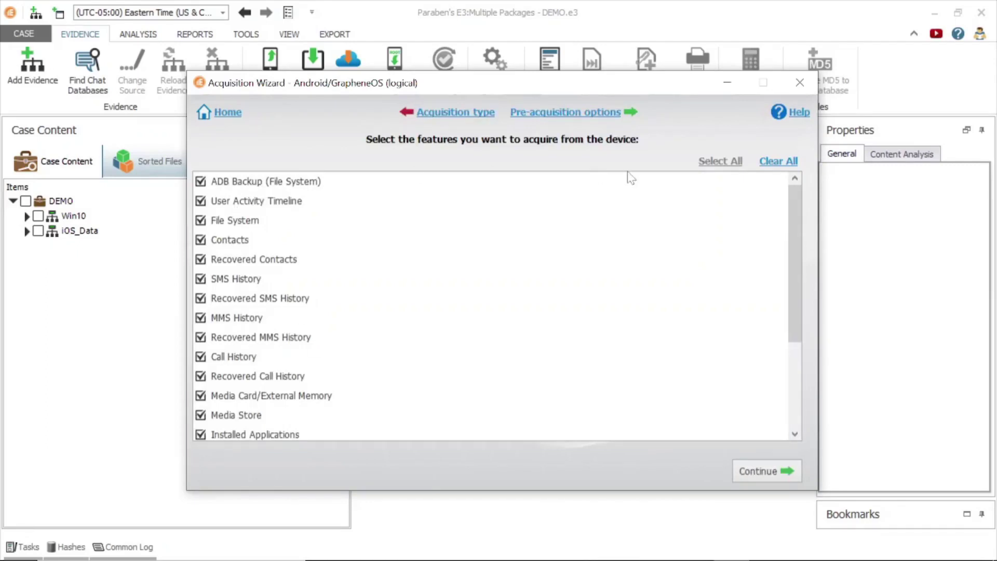
left_click(790, 161)
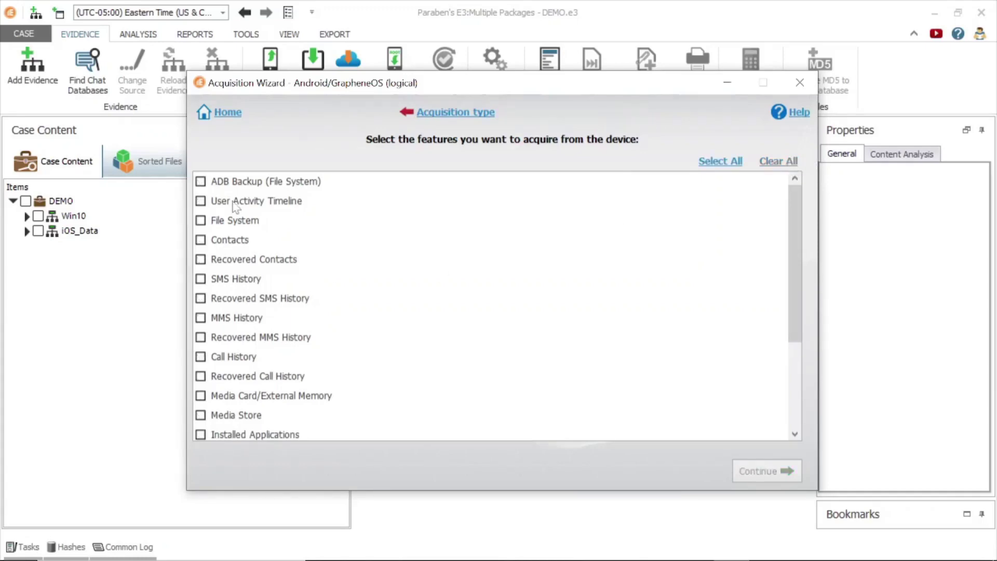
left_click(200, 181)
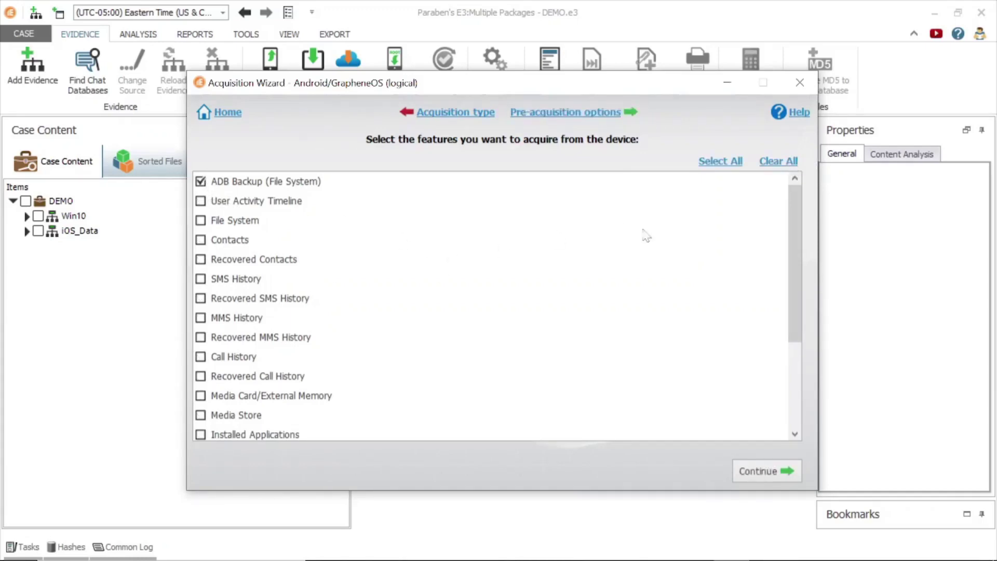
scroll(769, 247, "down", 3)
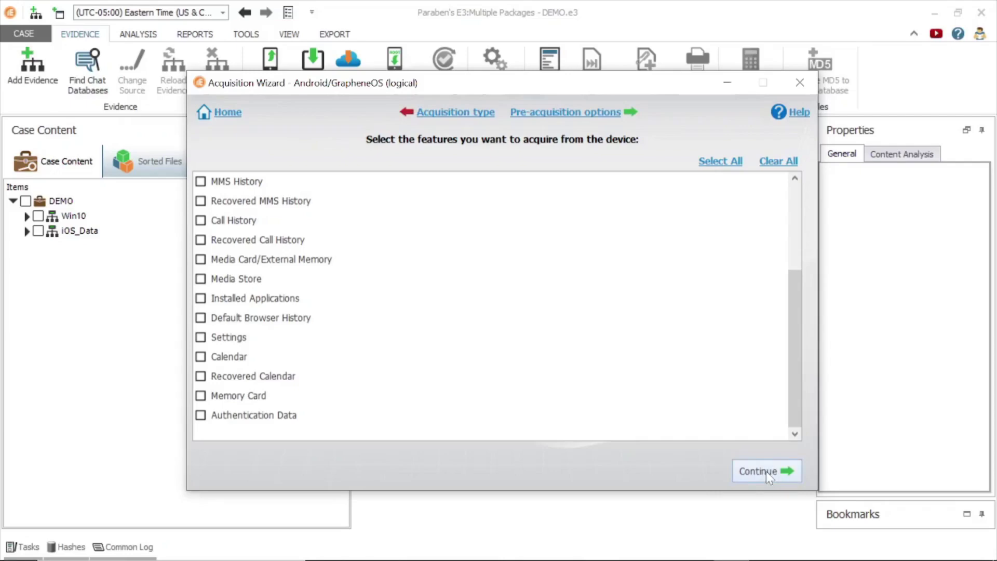
Enable downgrading application versions, using Downloads\WhatsApp.zip as the application packages
left_click(766, 472)
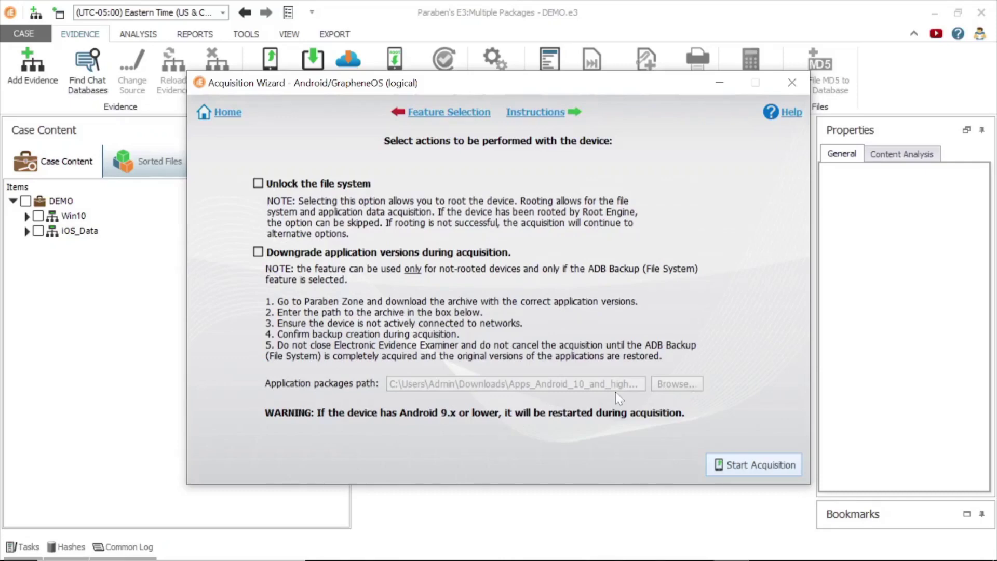
left_click(258, 252)
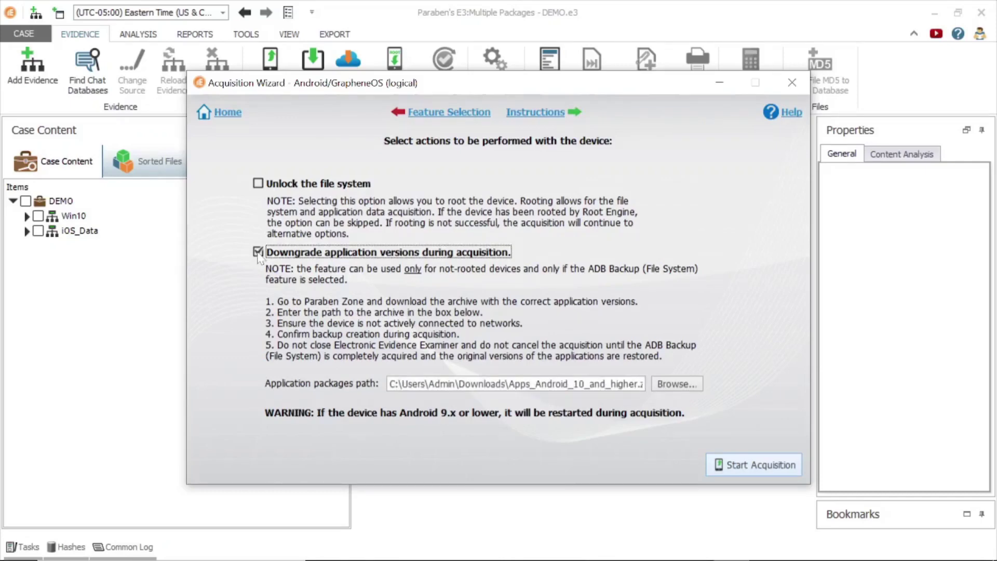
left_click(667, 388)
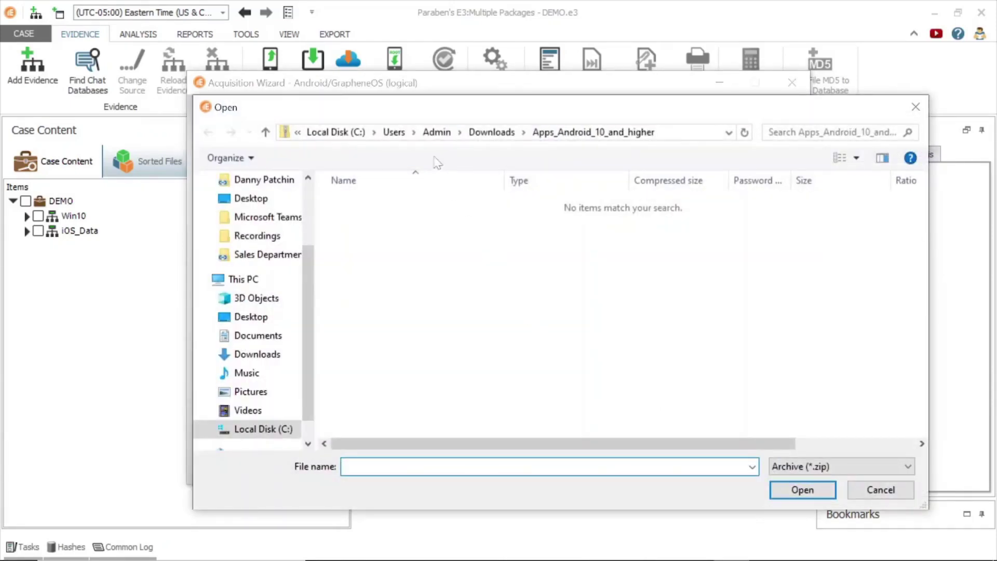
left_click(491, 132)
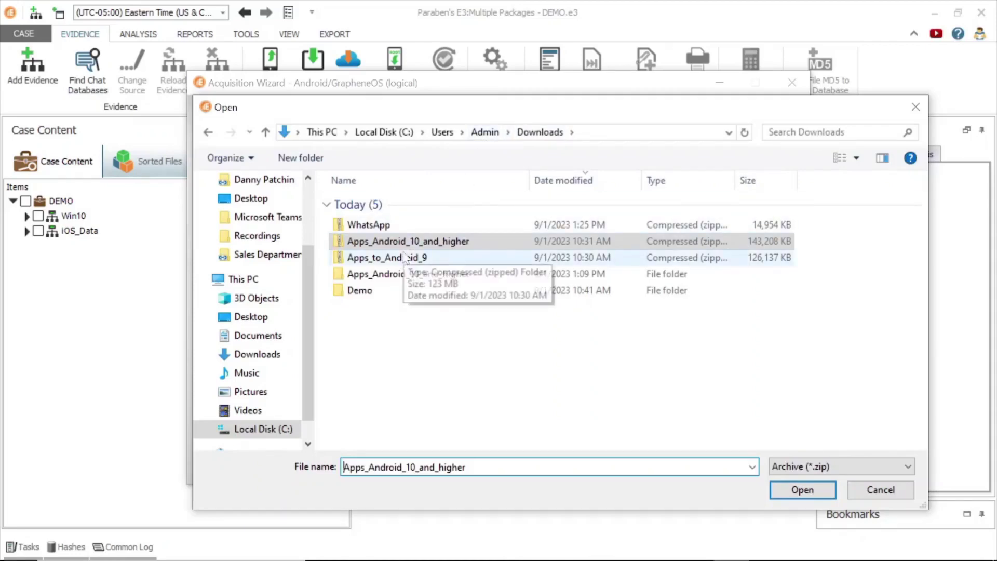
double_click(378, 226)
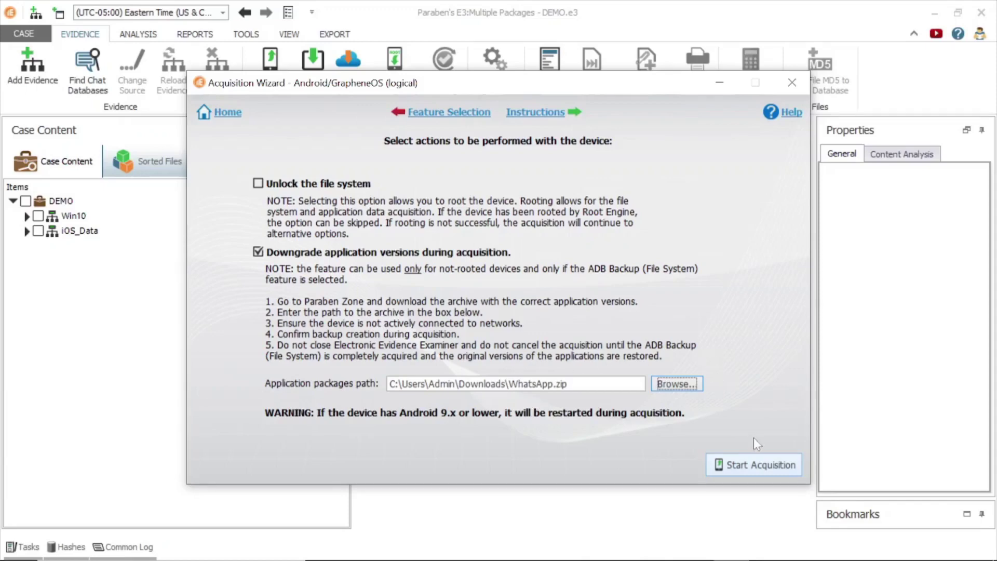
Run the ADB Backup acquisition, accept the usage permission prompt, and close the wizard on success
left_click(740, 464)
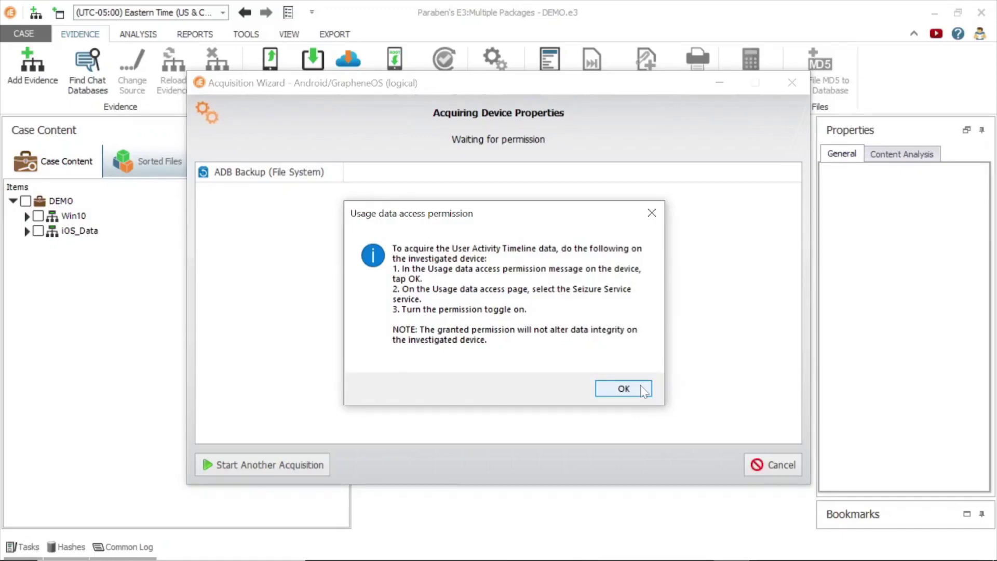
left_click(623, 389)
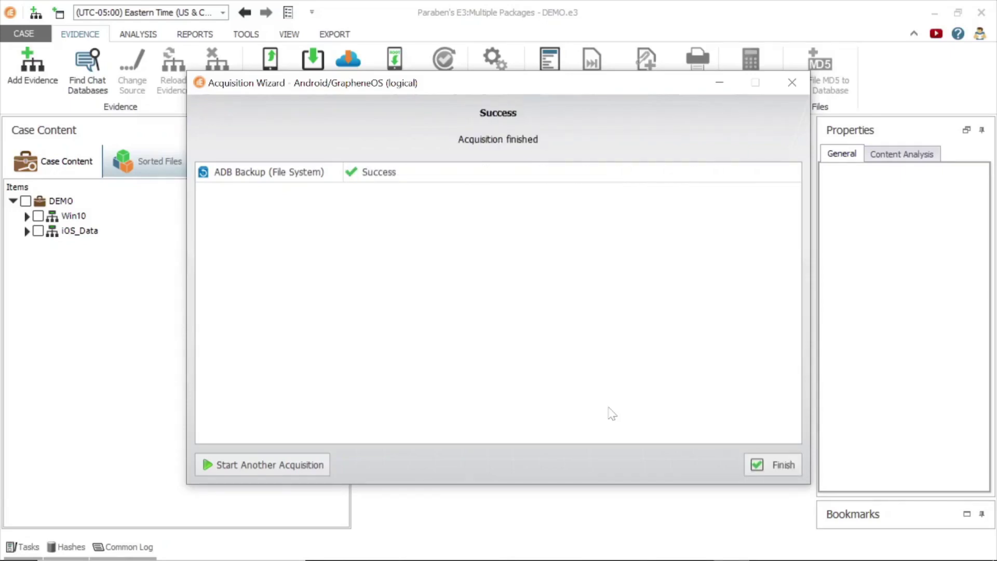
key("Return")
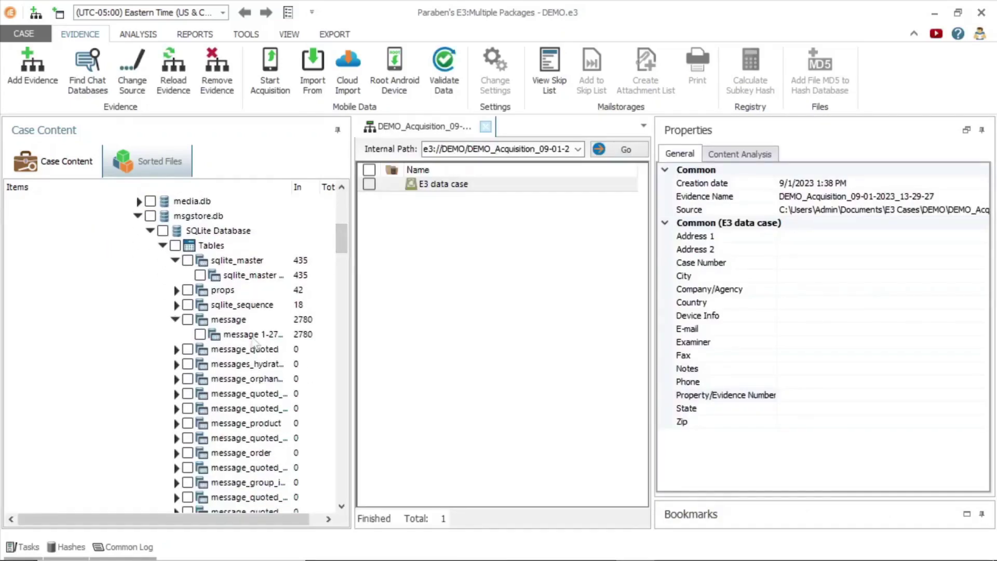
Open the msgstore.db message table rows 1-2780 and scroll across its columns
left_click(240, 334)
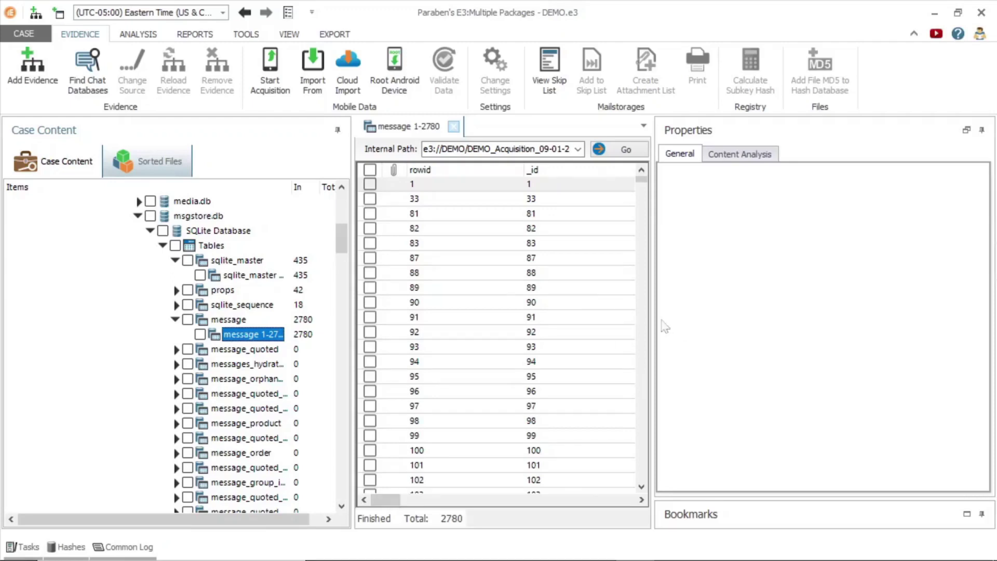
left_click_drag(658, 326, 771, 327)
left_click_drag(422, 500, 684, 459)
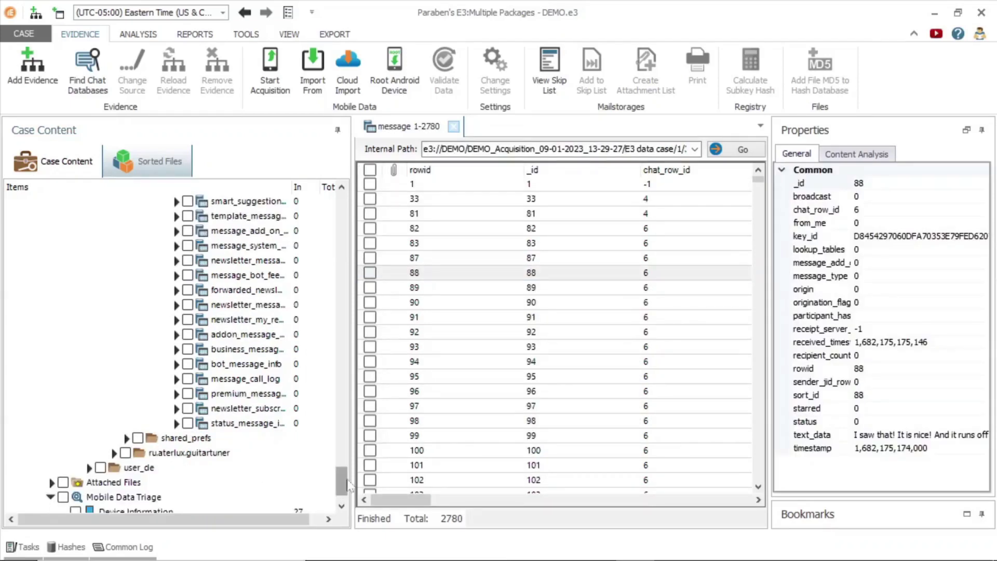
Open the Device Information records and scroll down its table
scroll(347, 486, "down", 1)
left_click(123, 468)
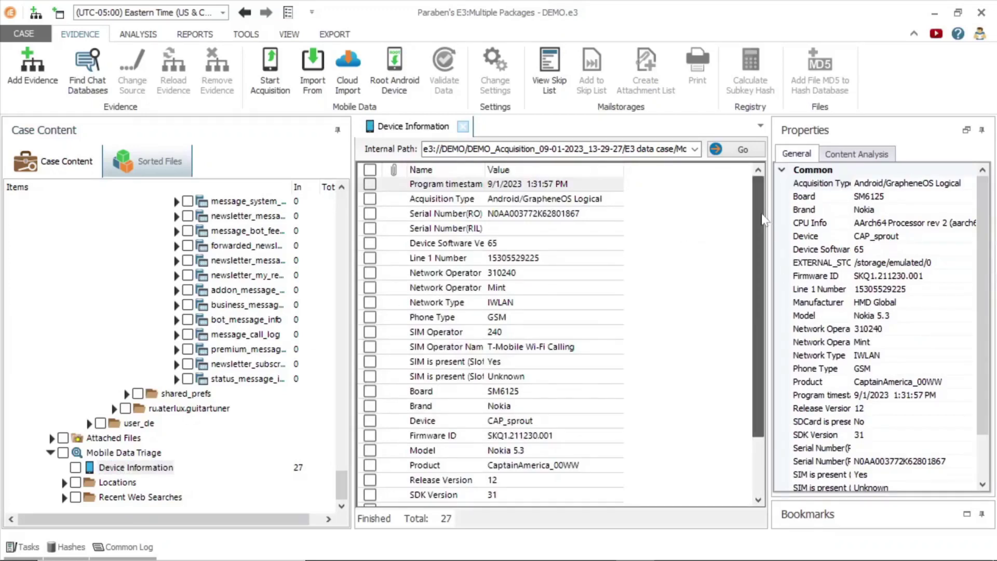
left_click_drag(763, 226, 769, 302)
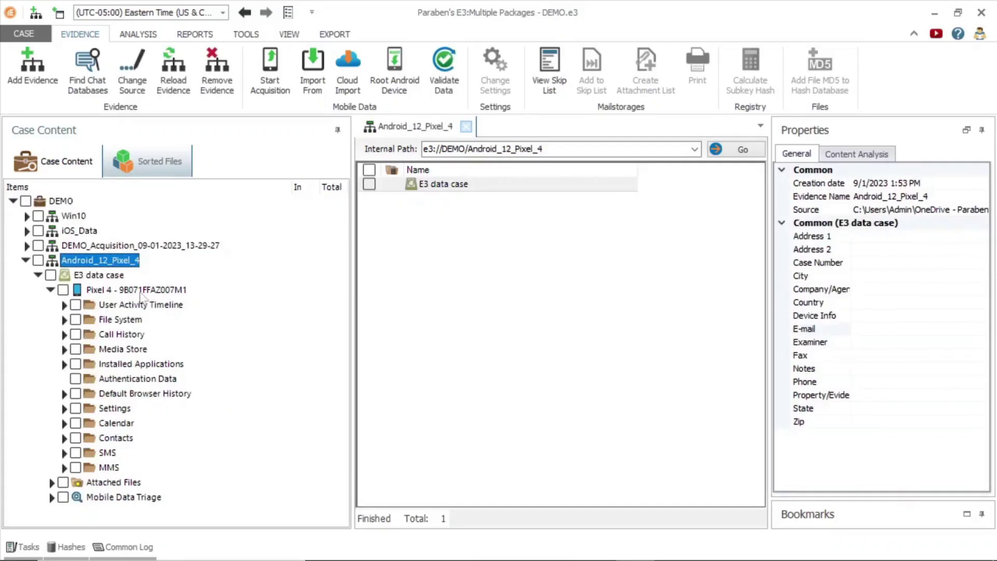
Open the Pixel 4 device and show its properties: Android Logical acquisition, release 12
left_click(136, 290)
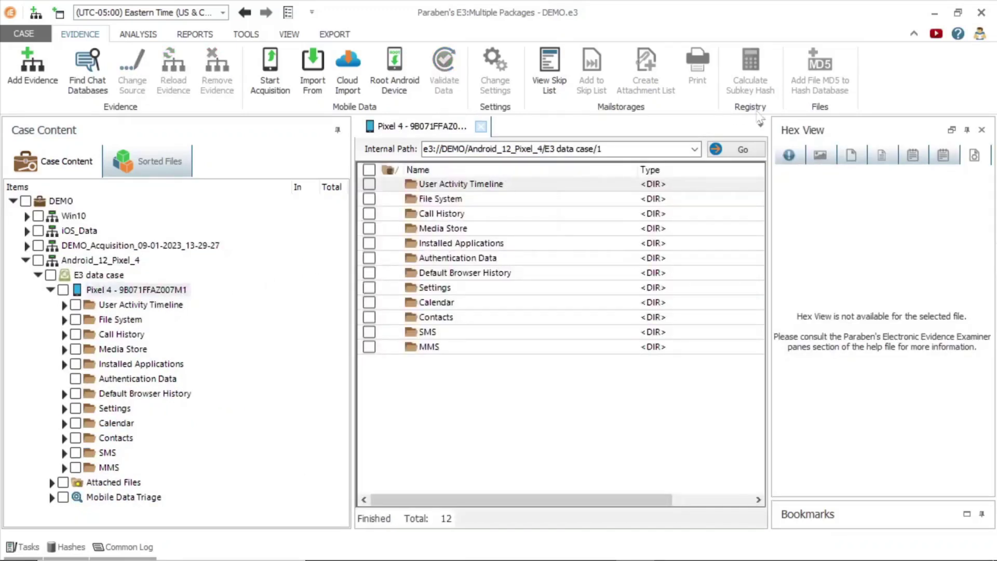
left_click(794, 155)
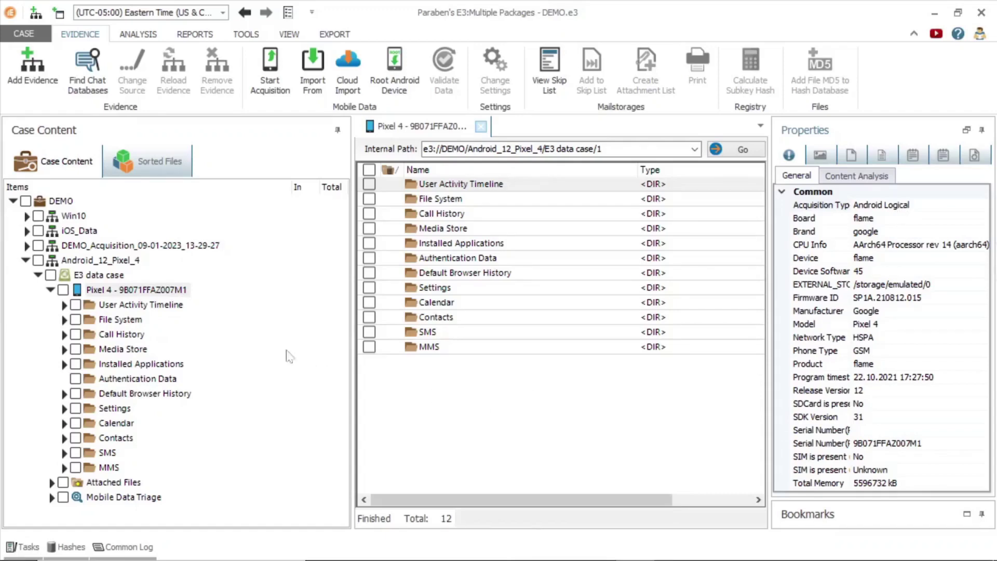
Open the User Activity Timeline and scroll through its 5140 entries
left_click(177, 307)
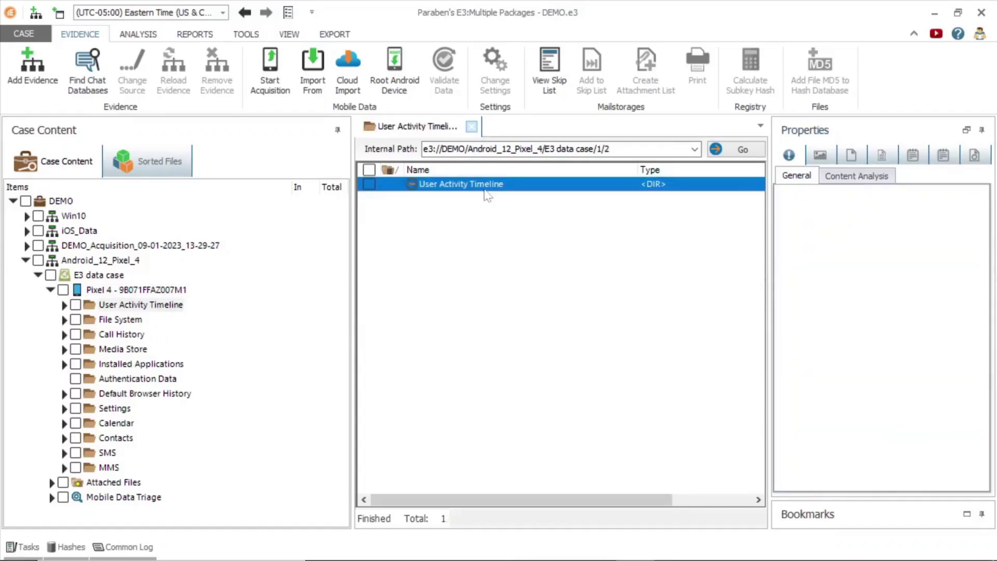
double_click(486, 188)
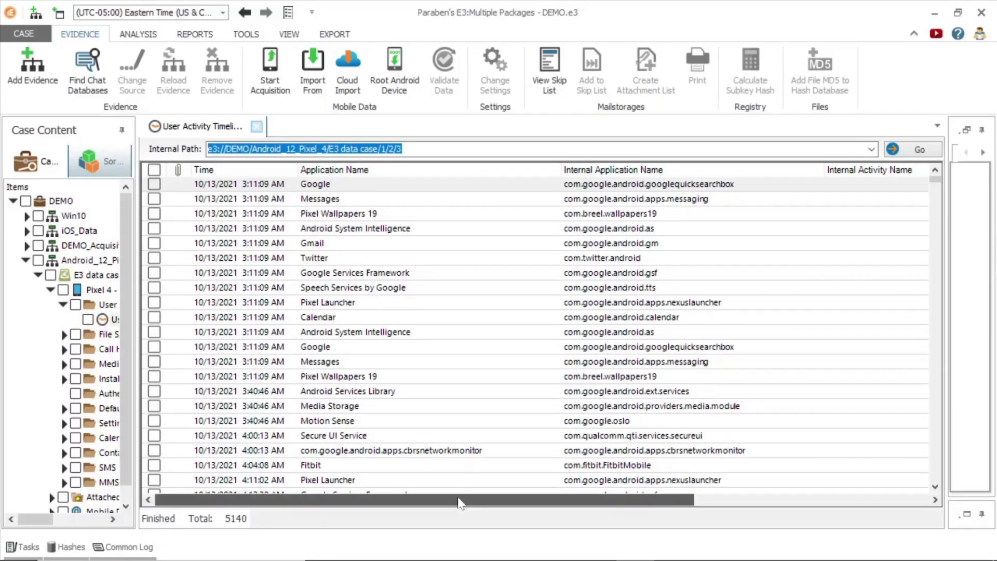
left_click_drag(459, 501, 473, 502)
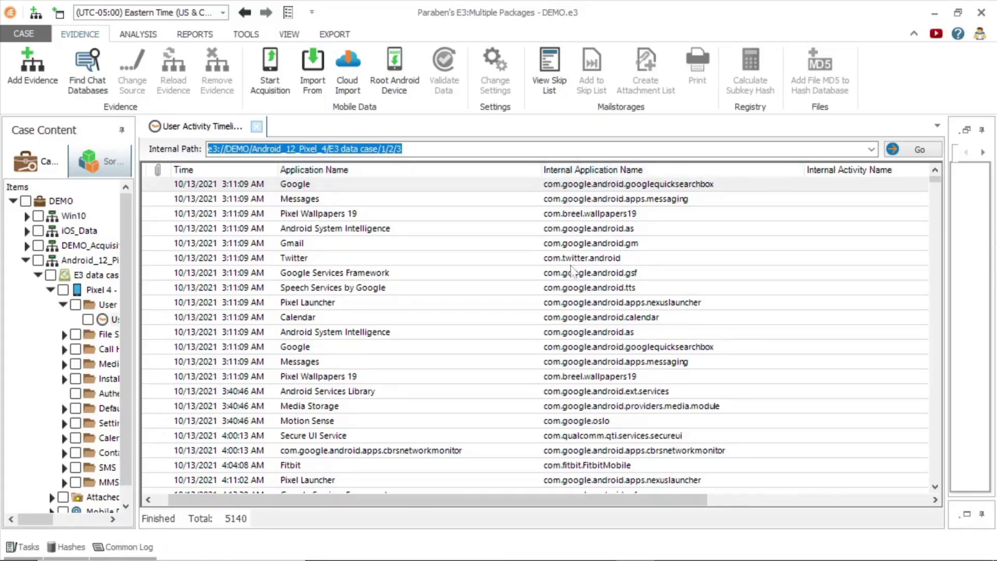
left_click_drag(563, 503, 784, 503)
left_click_drag(935, 179, 935, 273)
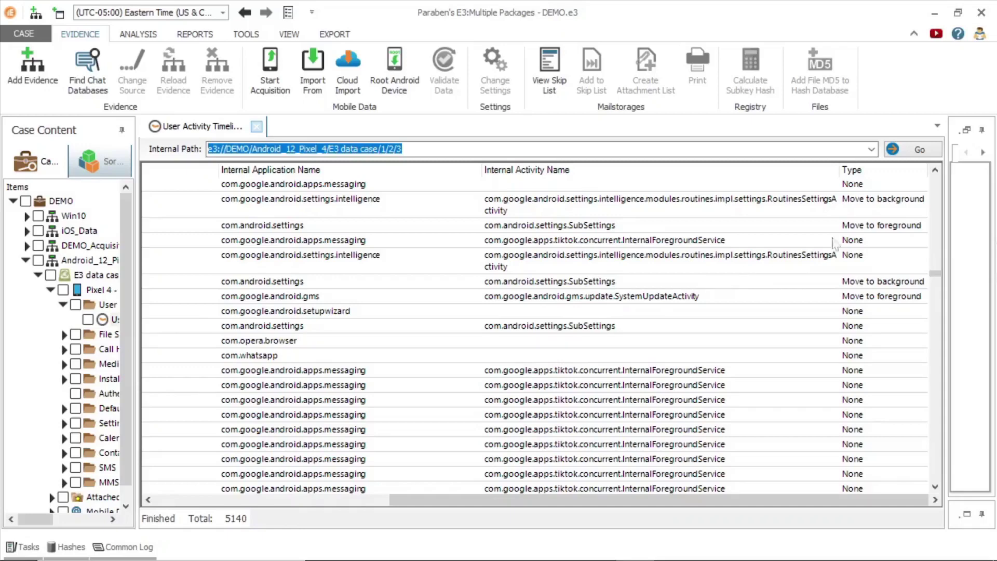
Close the timeline and collapse the tree to the DEMO case's four evidence items
left_click(935, 170)
left_click(935, 170)
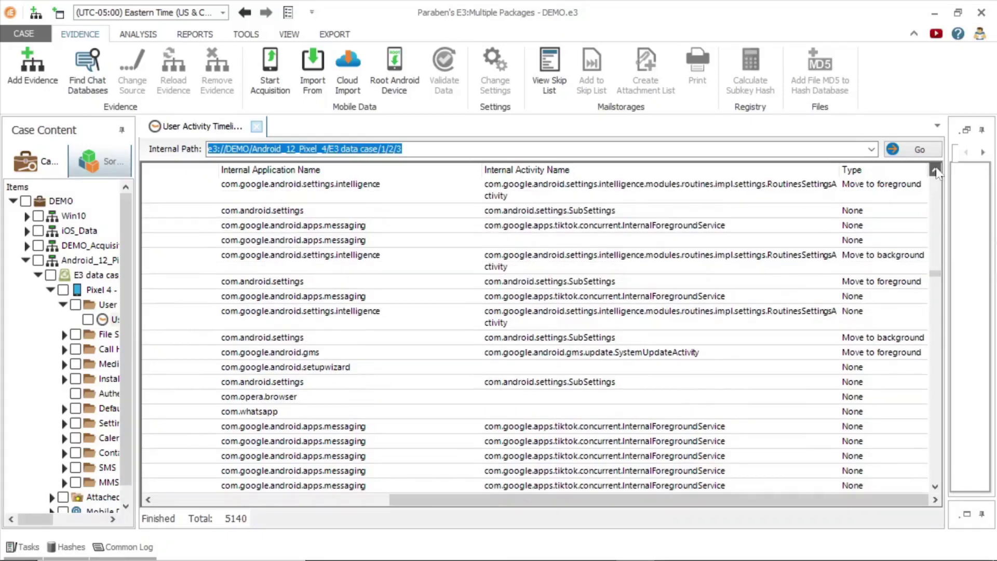
left_click(935, 170)
left_click(935, 170)
left_click(934, 170)
left_click(935, 170)
left_click(935, 170)
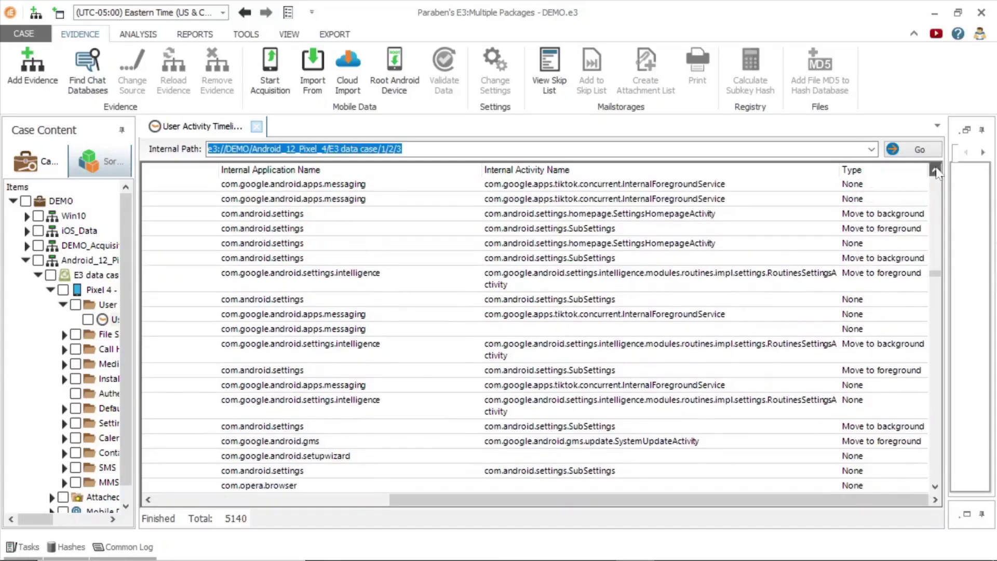
left_click(935, 170)
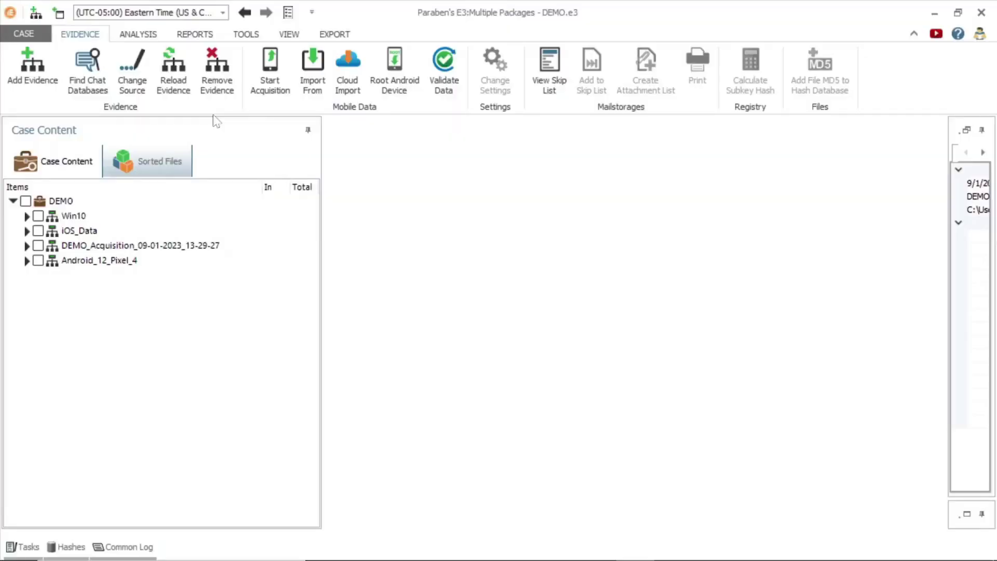
Start a cloud import and add a Facebook Messenger account with its login e-mail and password
left_click(346, 83)
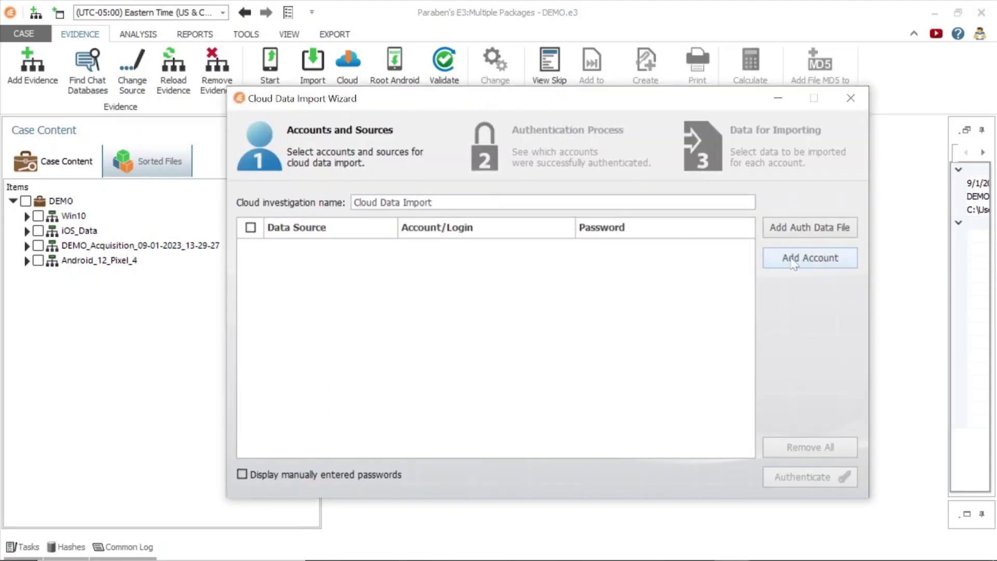
left_click(799, 263)
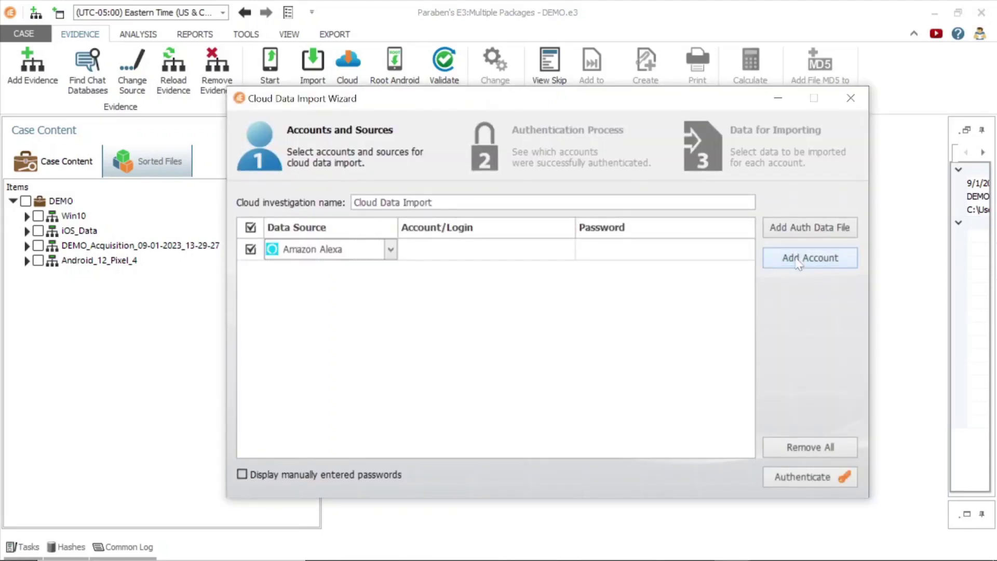
left_click(384, 250)
left_click(328, 336)
left_click(458, 249)
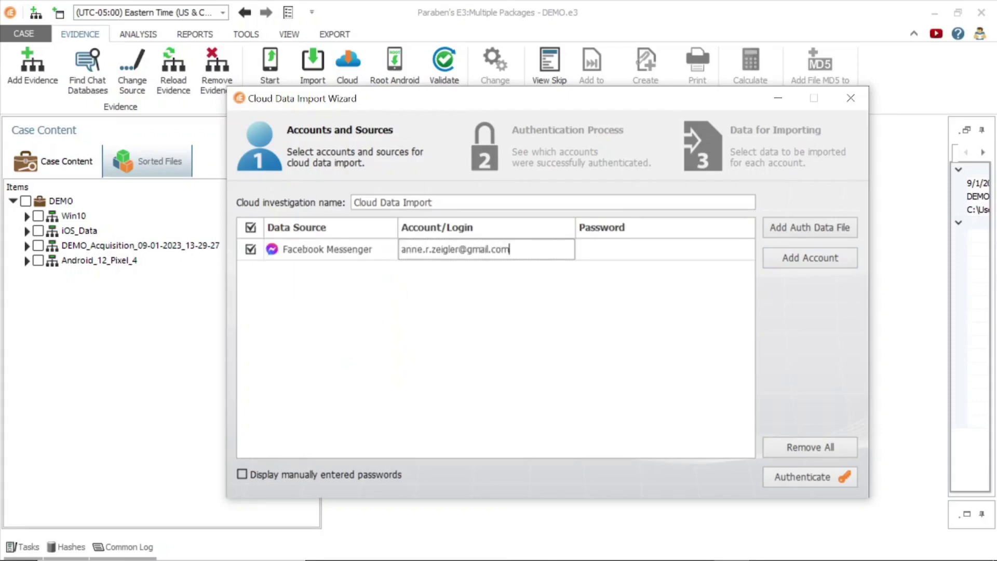
key("Tab")
type("********")
Add a Facebook account with its login e-mail and password, then authenticate both accounts
left_click(810, 258)
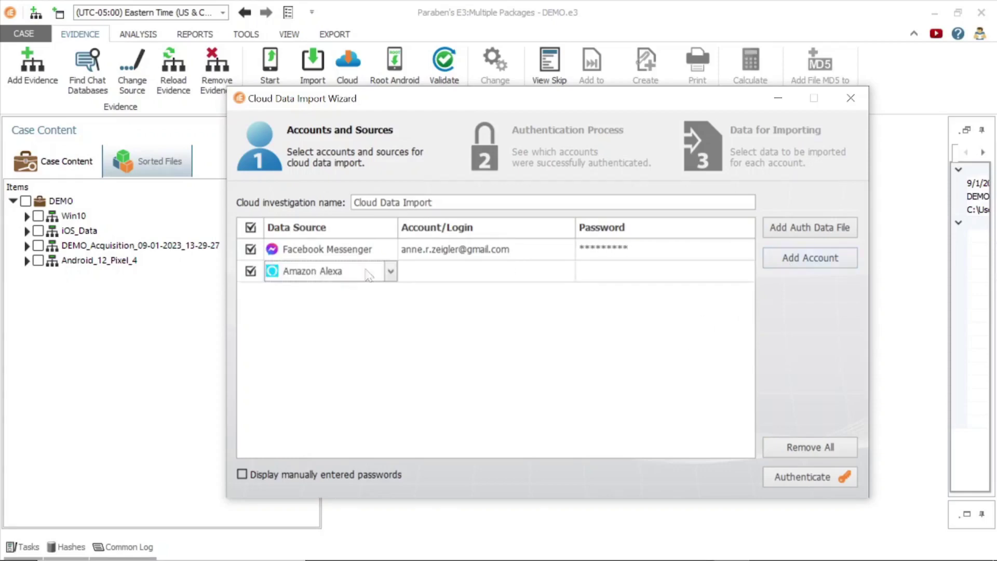
left_click(390, 271)
left_click(311, 347)
left_click(443, 270)
key("Tab")
type("****")
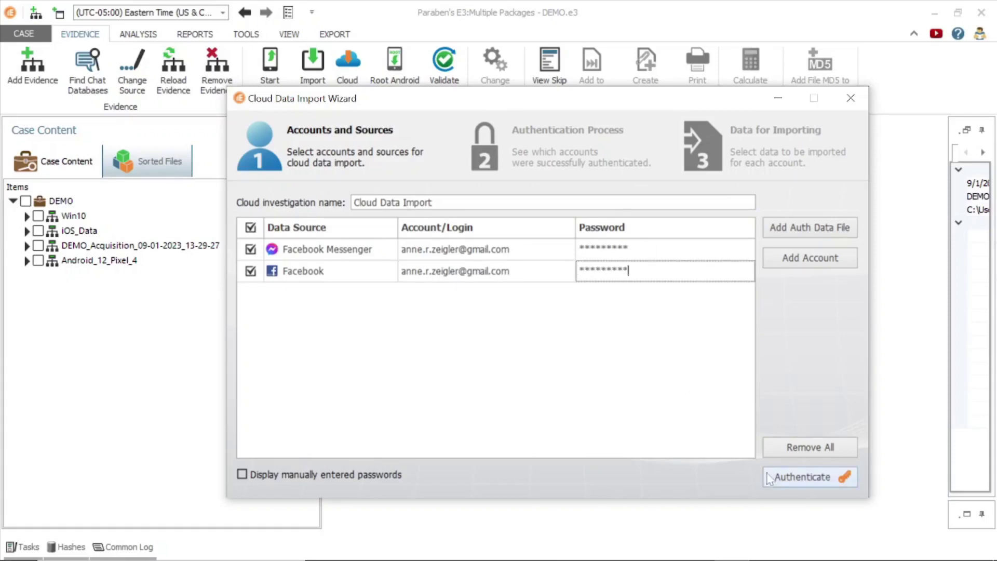
left_click(797, 477)
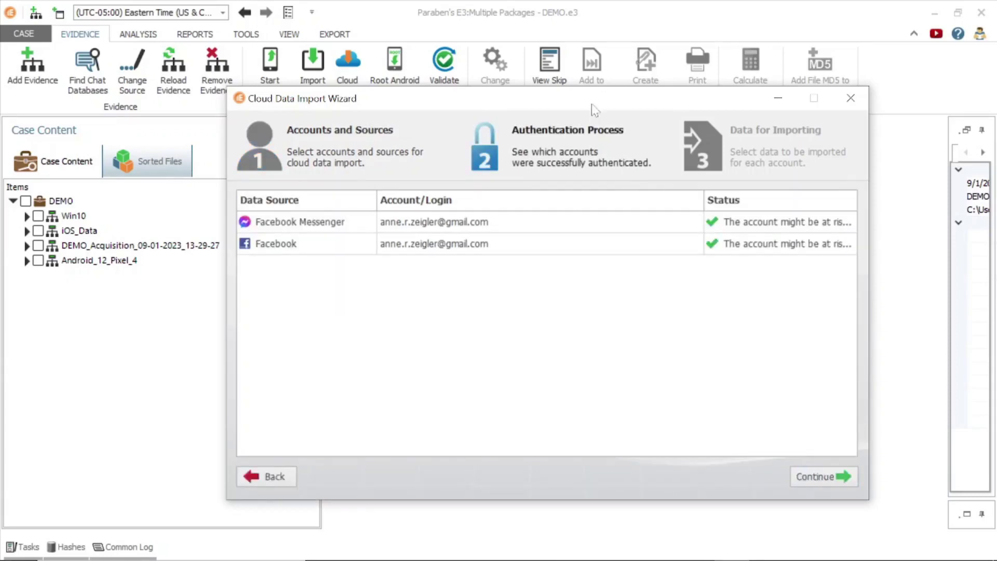
Review the Facebook and Messenger accounts' available data and import all seven data types
left_click(817, 477)
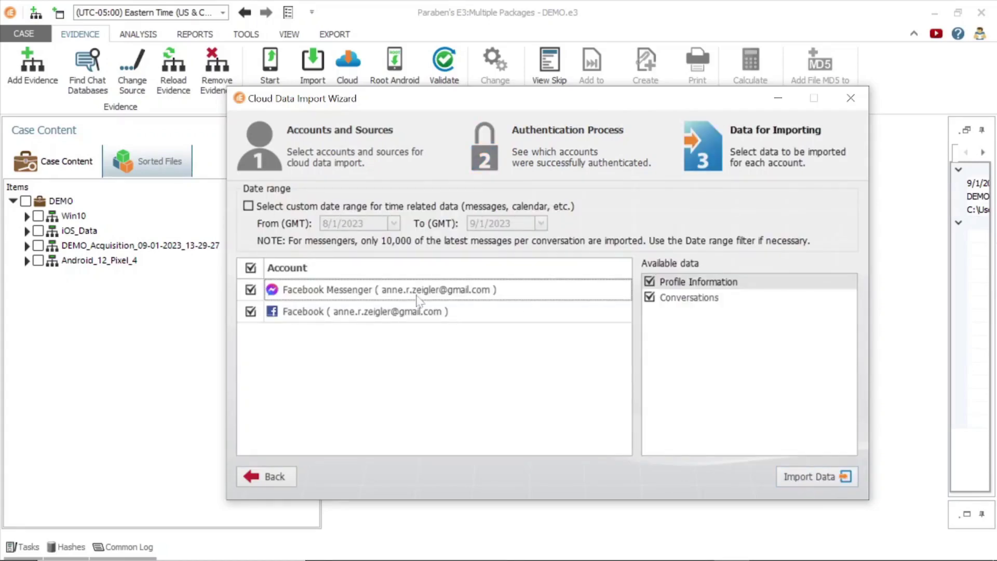
left_click(420, 318)
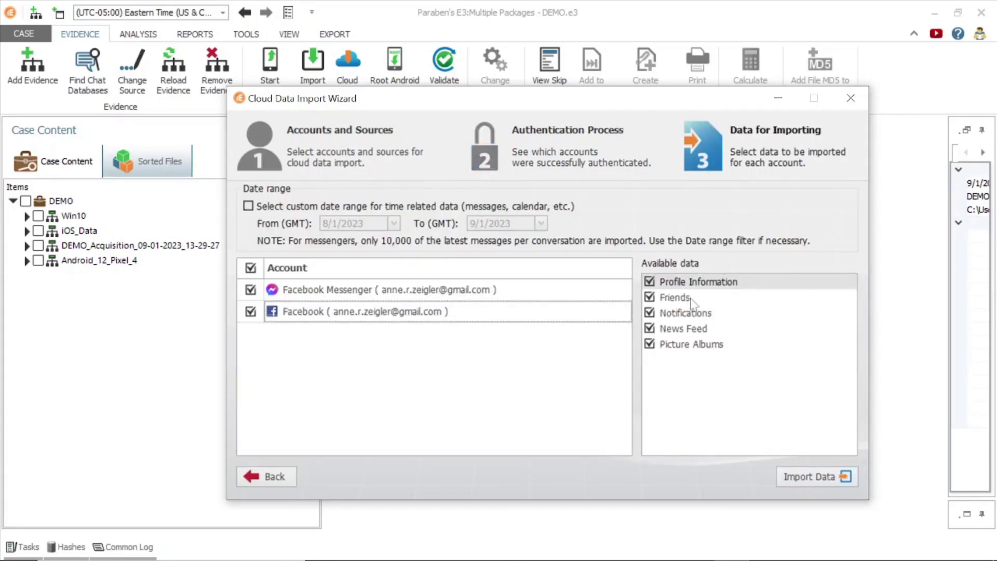
left_click(594, 300)
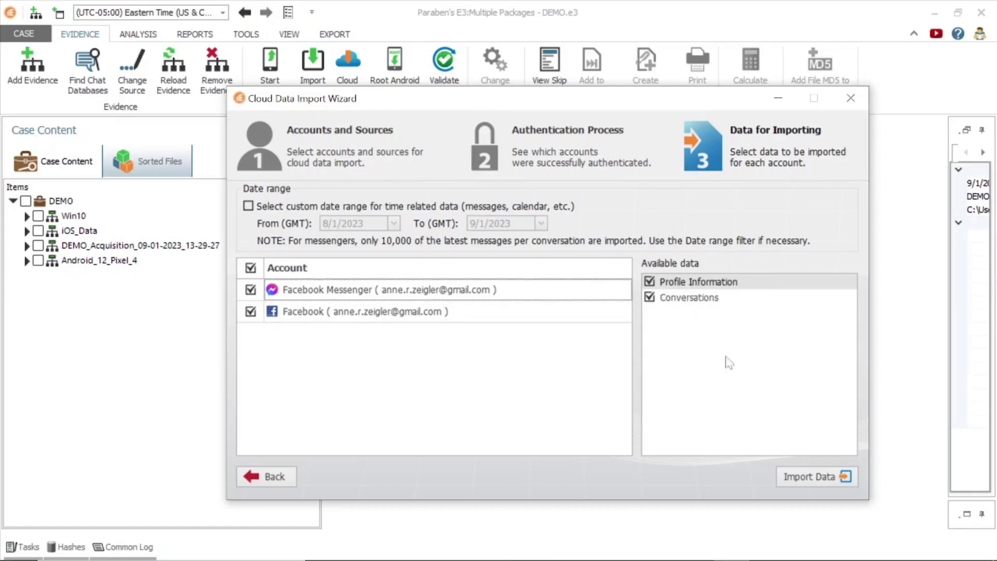
left_click(796, 477)
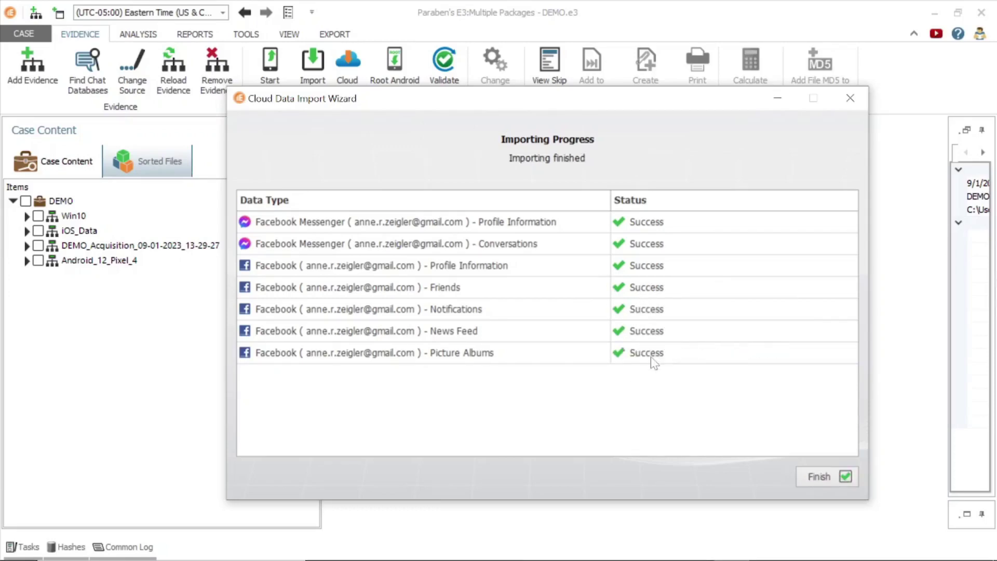
Close the finished wizard and open a Messenger conversation's messages in the DEMO_Cloud import
left_click(826, 477)
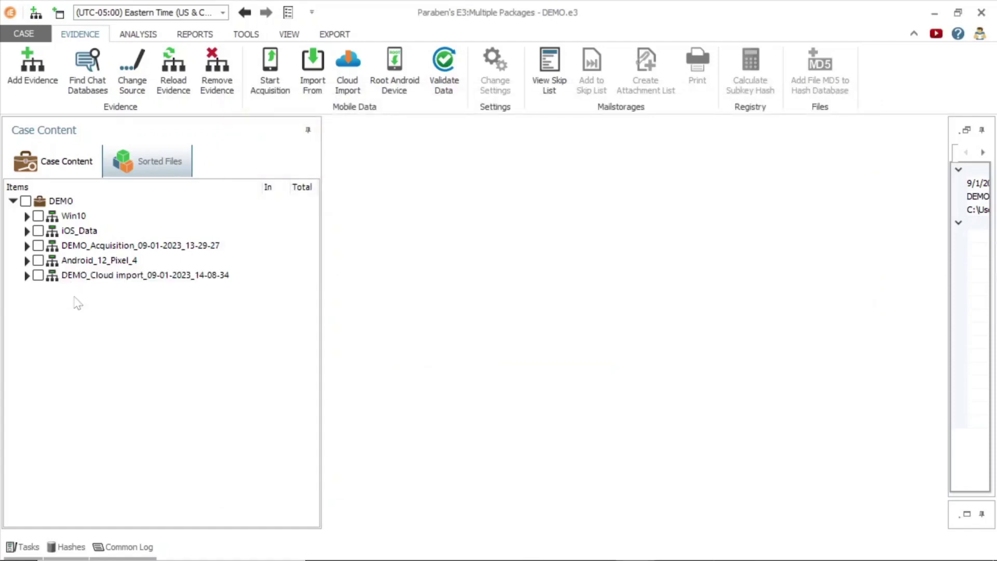
left_click(26, 275)
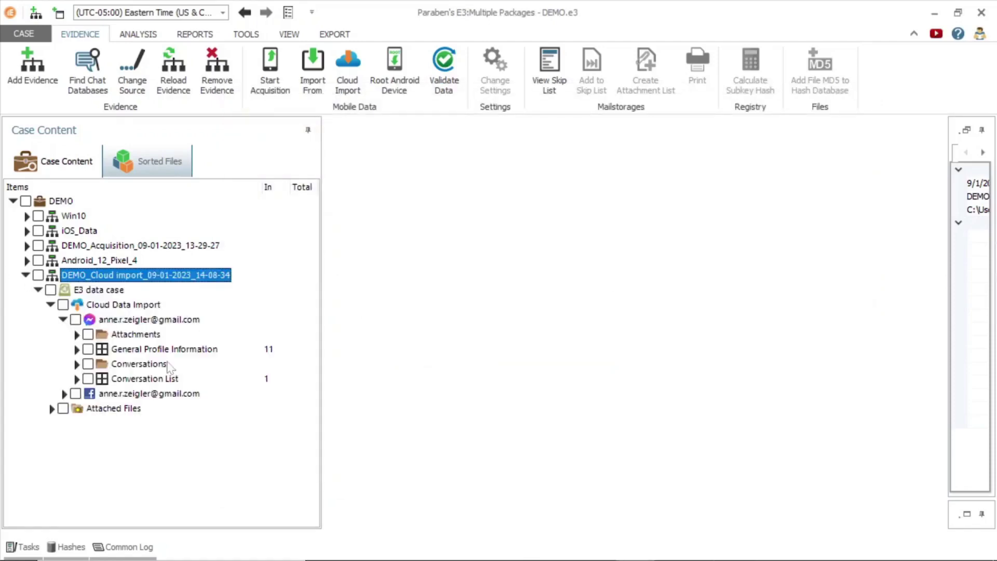
left_click(78, 336)
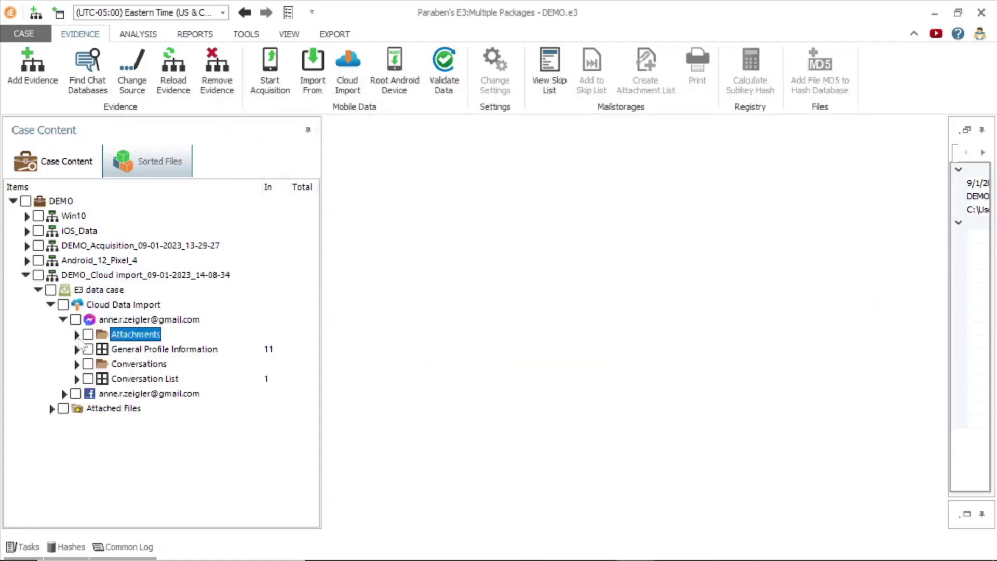
double_click(124, 366)
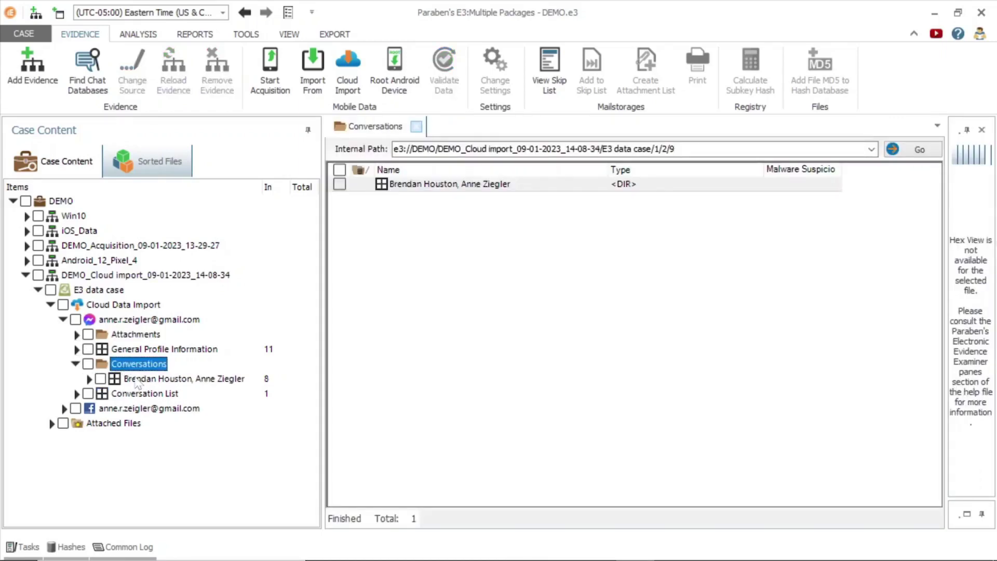
double_click(136, 379)
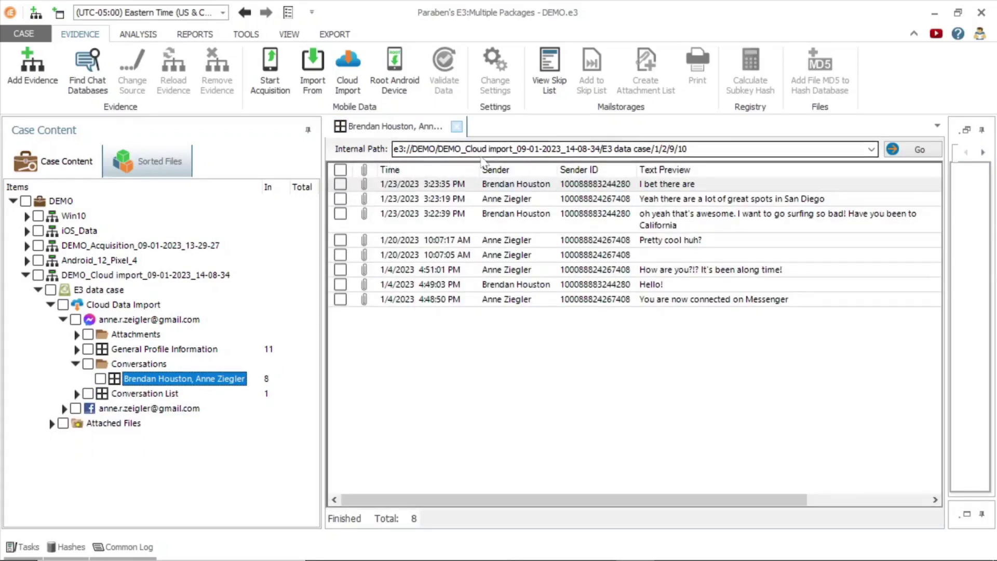
Follow a message's attachment link to its JPEG image, then expand the Facebook account's categories
scroll(769, 412, "right", 3)
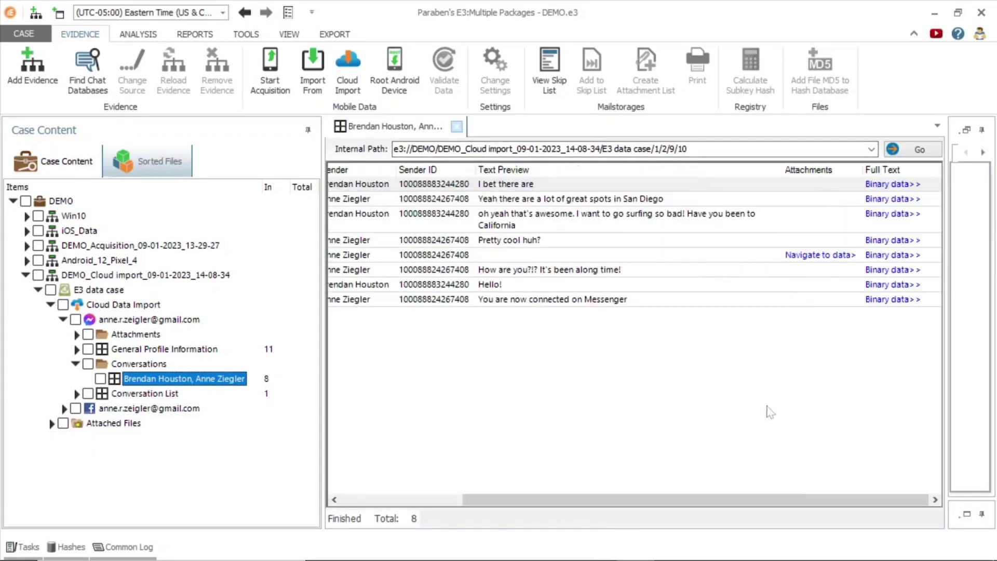
left_click(834, 256)
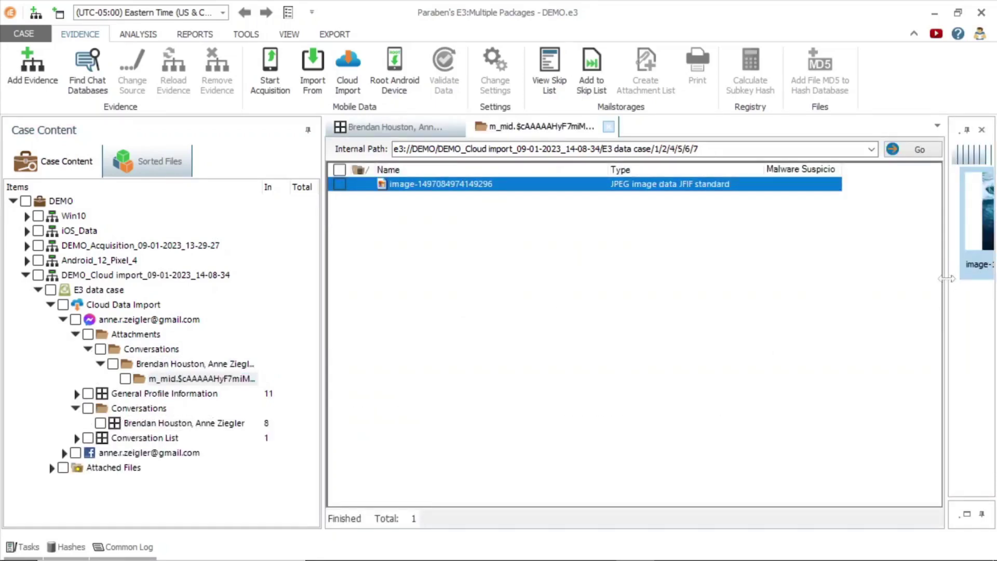
left_click(64, 320)
left_click(64, 334)
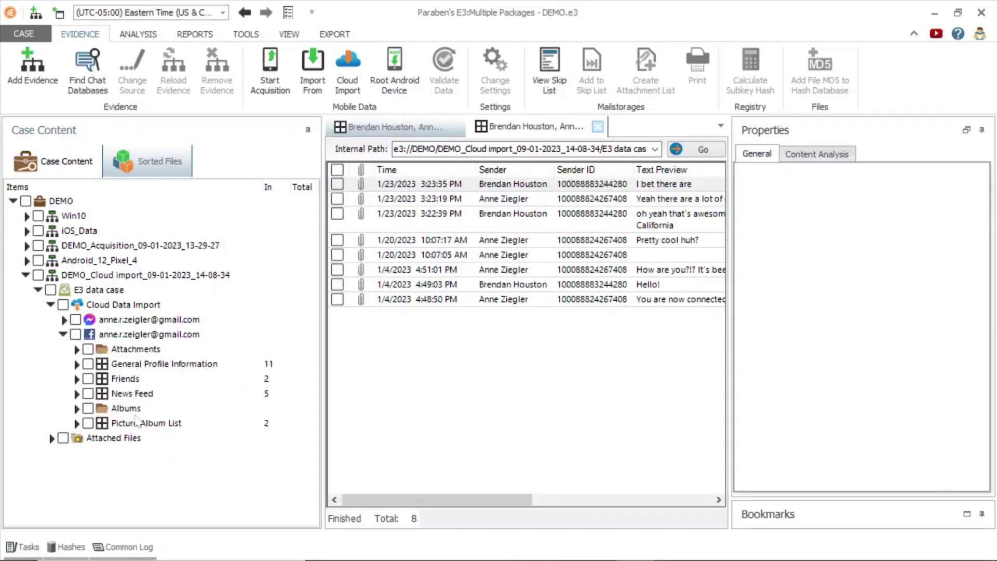
Open the Facebook News Feed and view the second post's properties and attached image
left_click(134, 393)
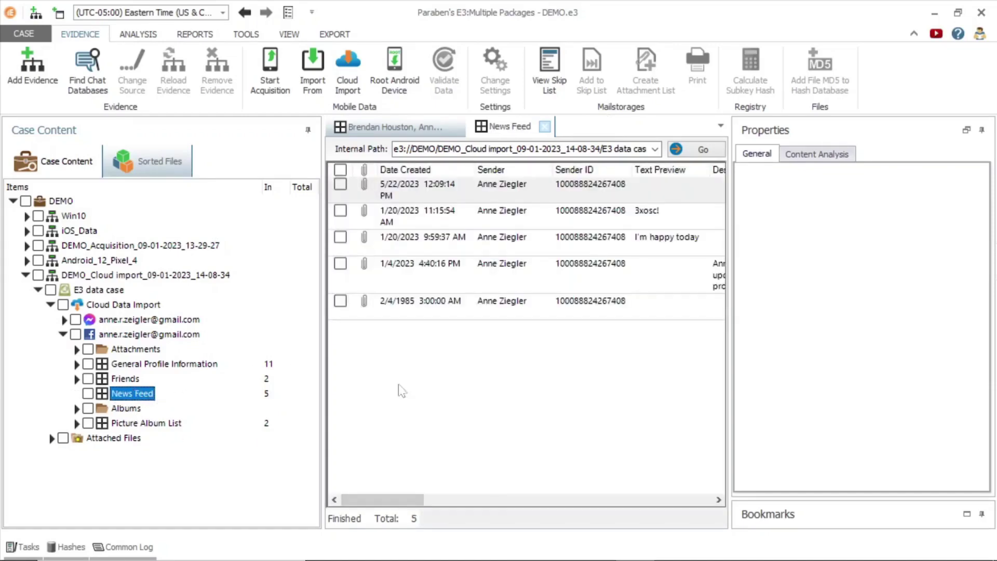
left_click_drag(381, 502, 375, 489)
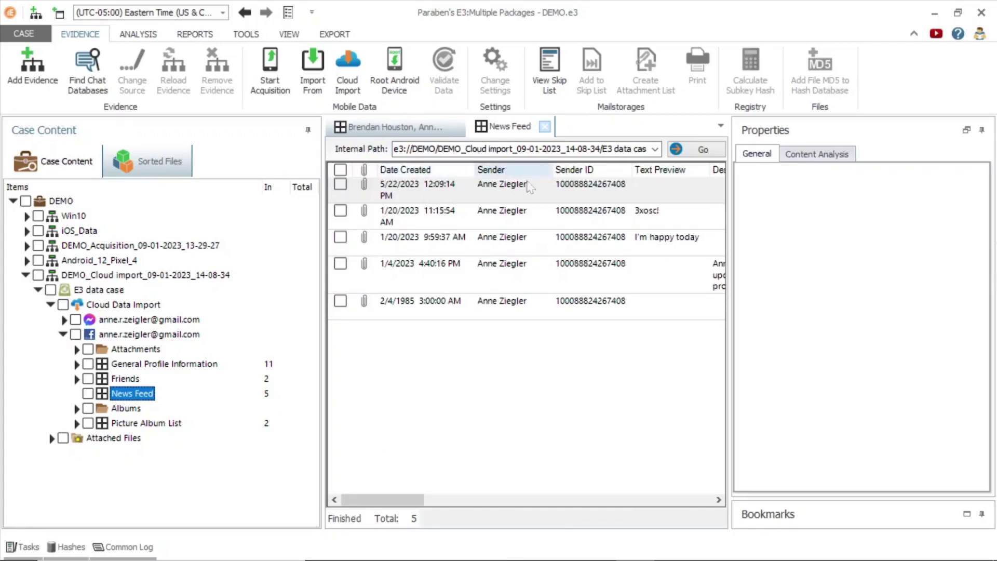
left_click_drag(415, 501, 463, 416)
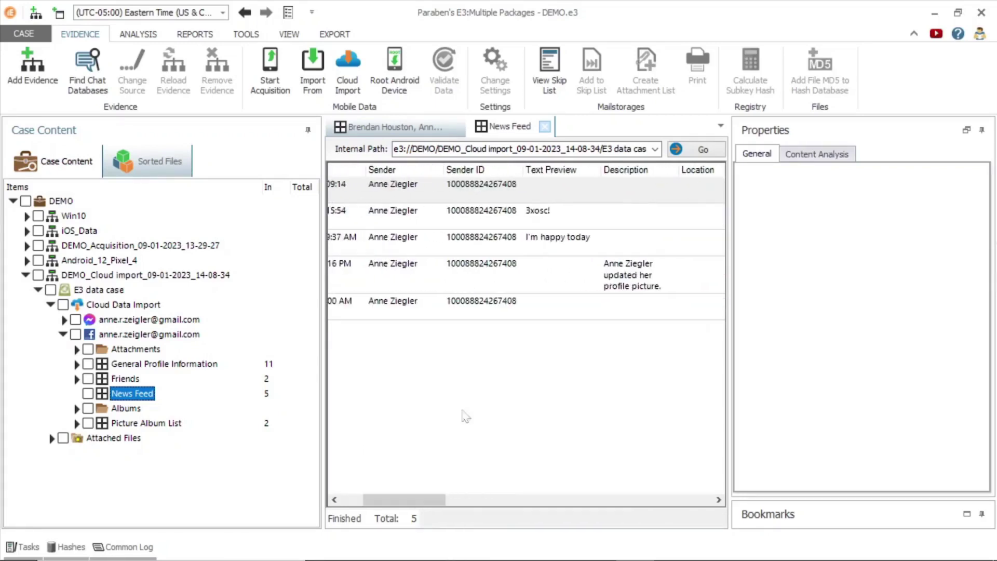
left_click(591, 213)
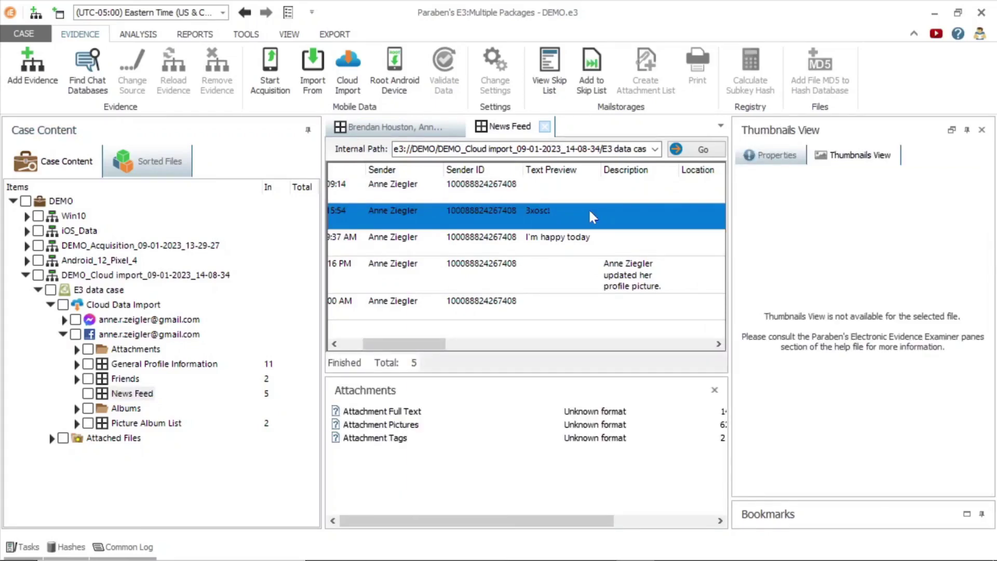
left_click(773, 155)
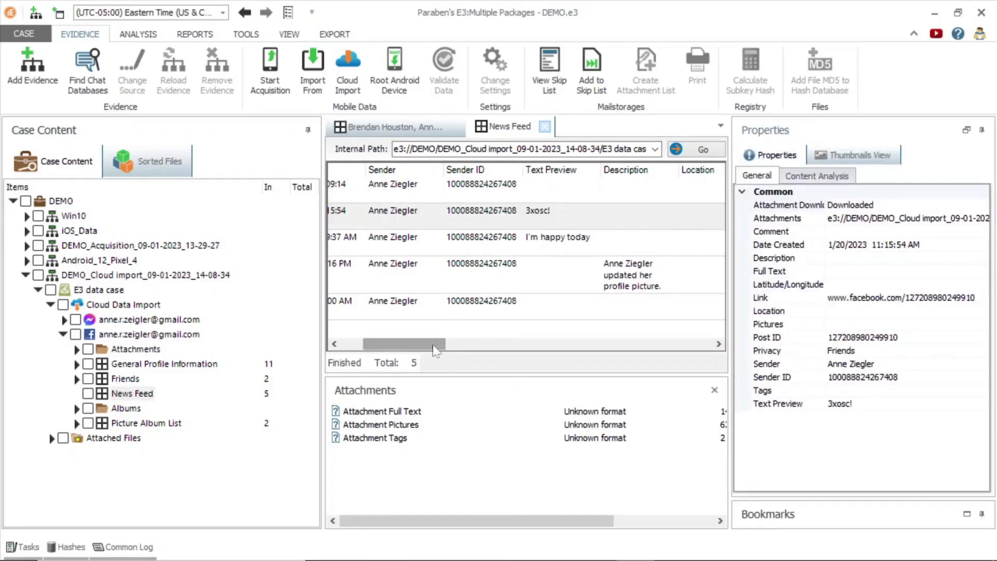
left_click_drag(405, 344, 457, 344)
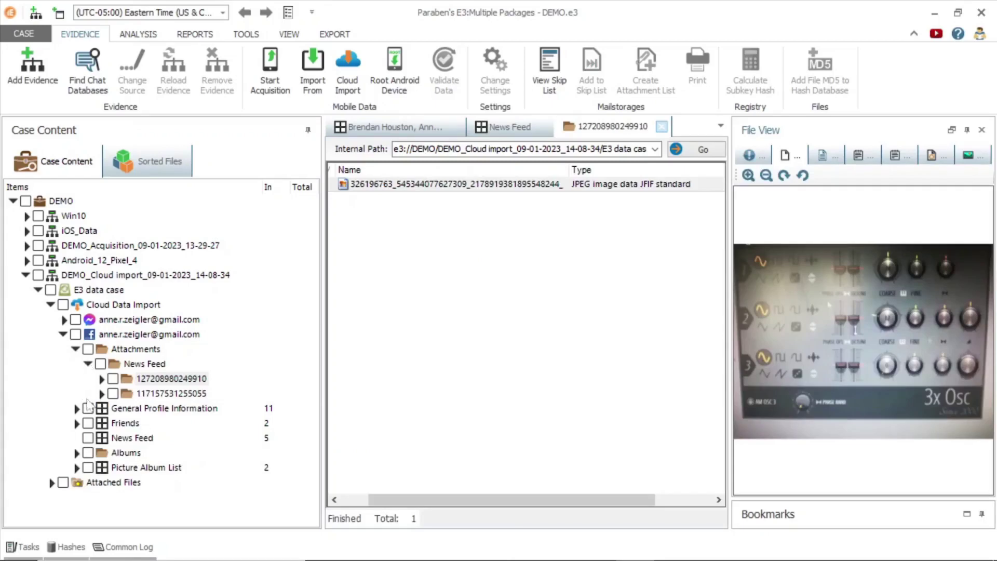
List the two Facebook Friends, then expand iOS_Data's E3 data case and device folders
left_click(125, 424)
left_click(25, 275)
left_click(26, 231)
left_click(38, 245)
left_click(52, 261)
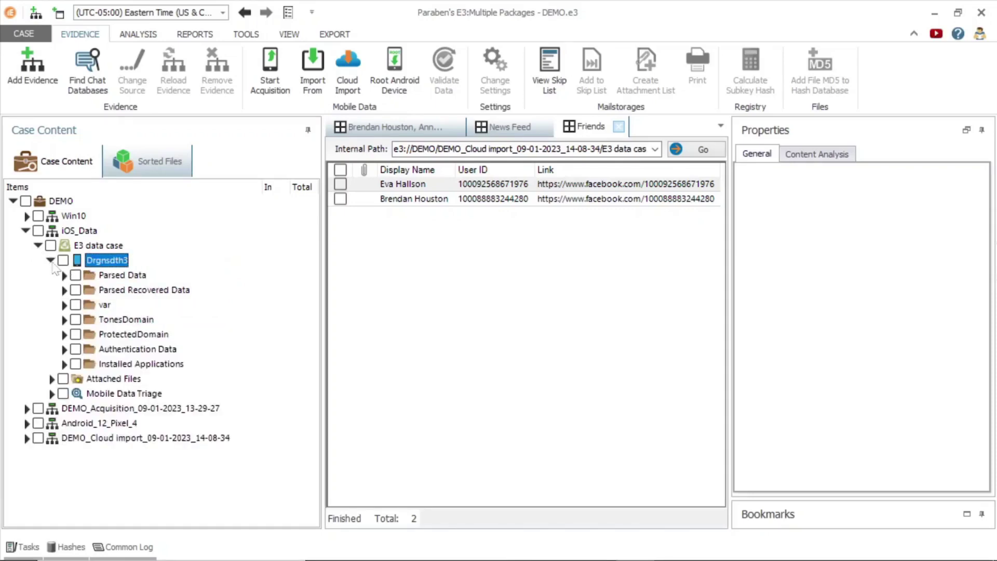
Export Auth_Data_Drgnsdth3.bin from Parsed Data > Authentication Data to the Demo Data folder
left_click(65, 276)
left_click(113, 455)
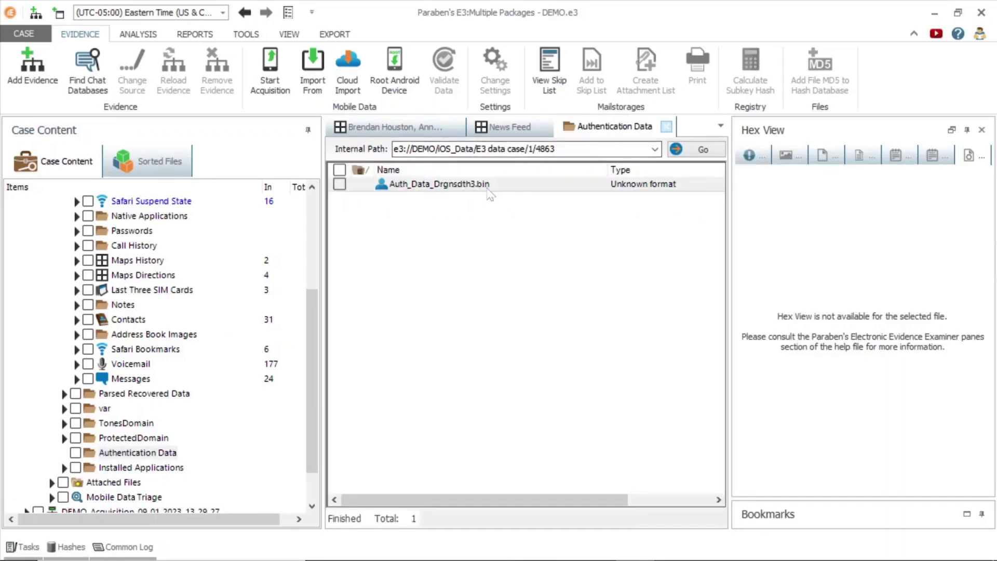
left_click(489, 185)
right_click(488, 186)
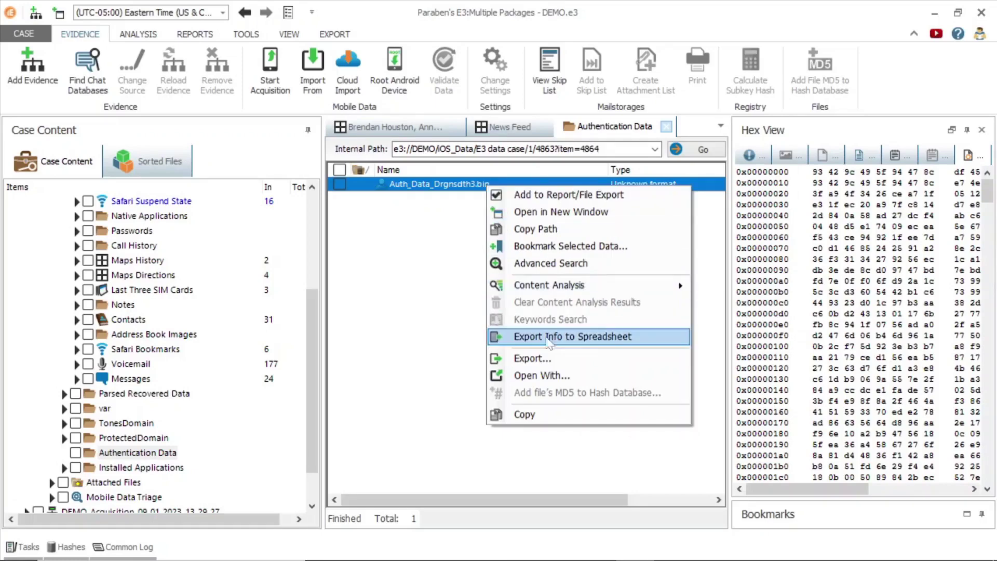
left_click(532, 359)
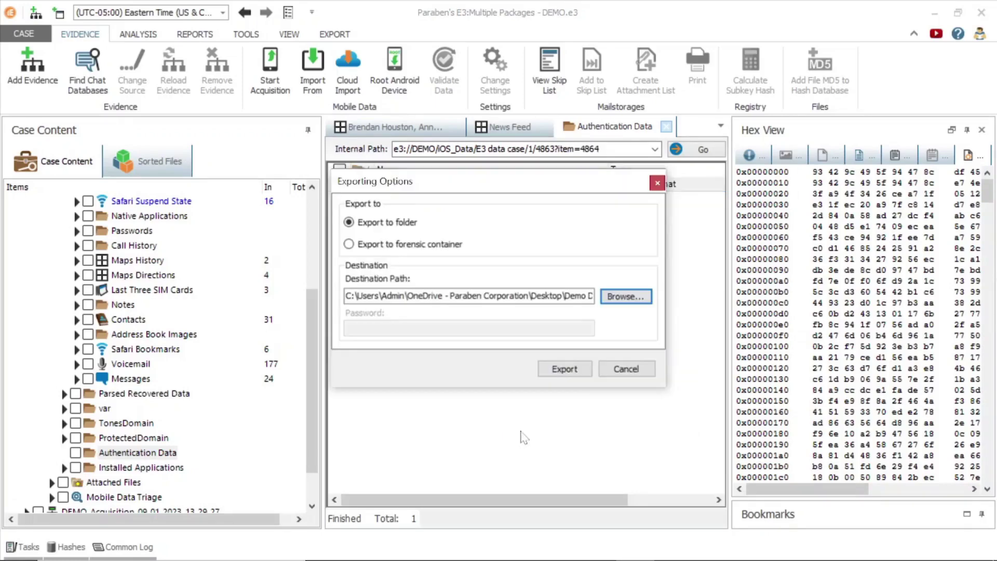
left_click(563, 369)
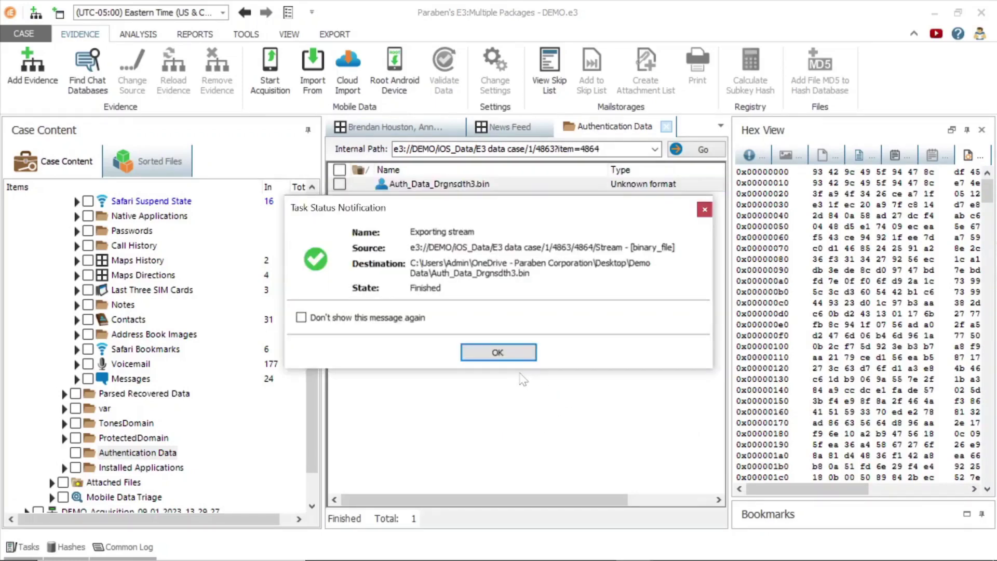
left_click(498, 352)
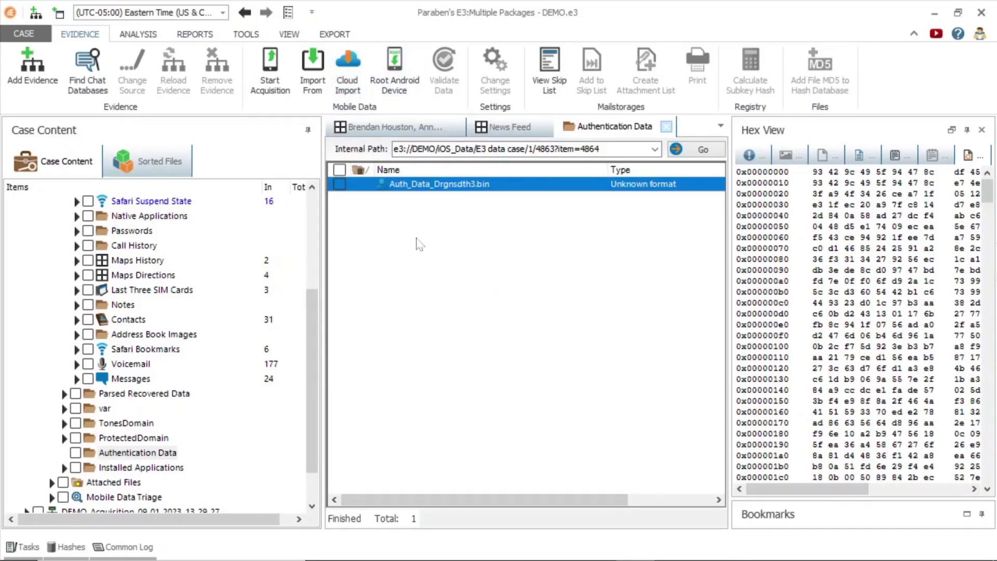
Start a cloud import from the exported .bin auth file and authenticate the Amazon Alexa account
left_click(755, 249)
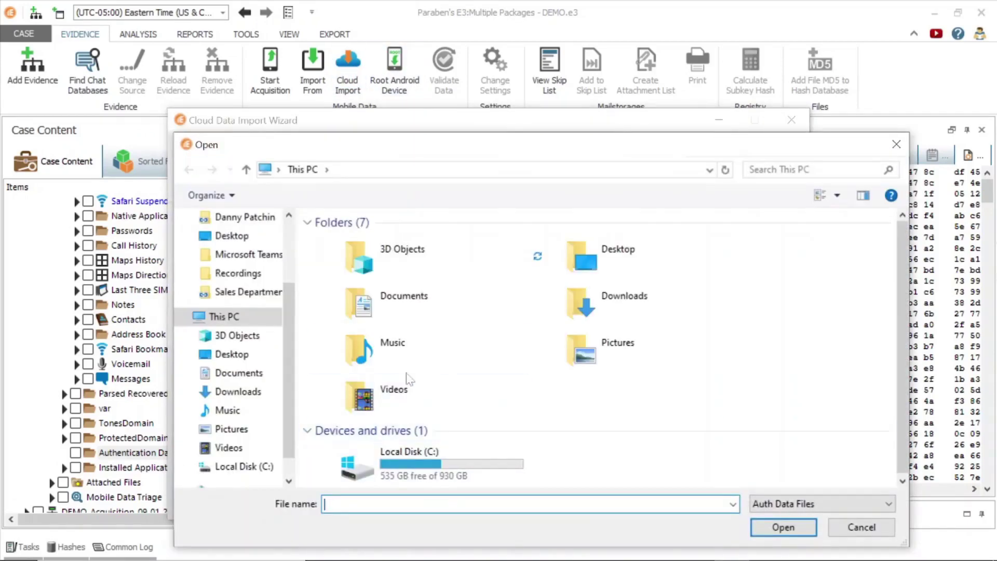
left_click(253, 352)
double_click(345, 240)
double_click(382, 311)
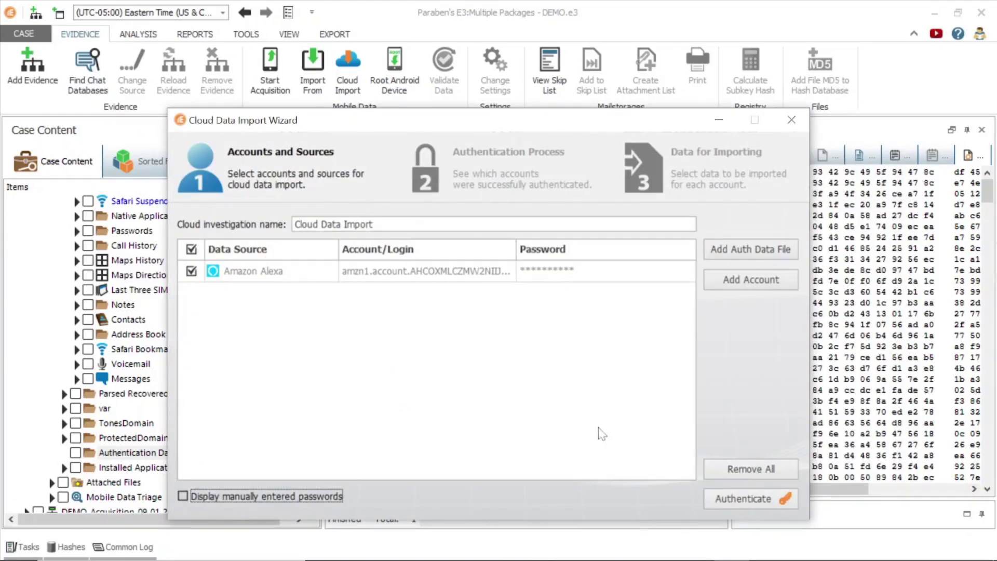
left_click(721, 499)
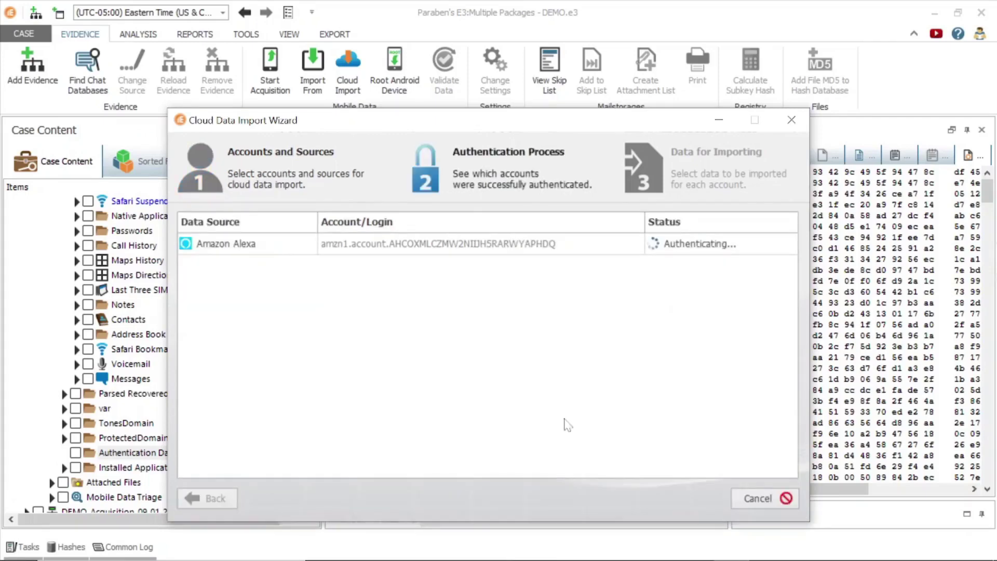
left_click(759, 507)
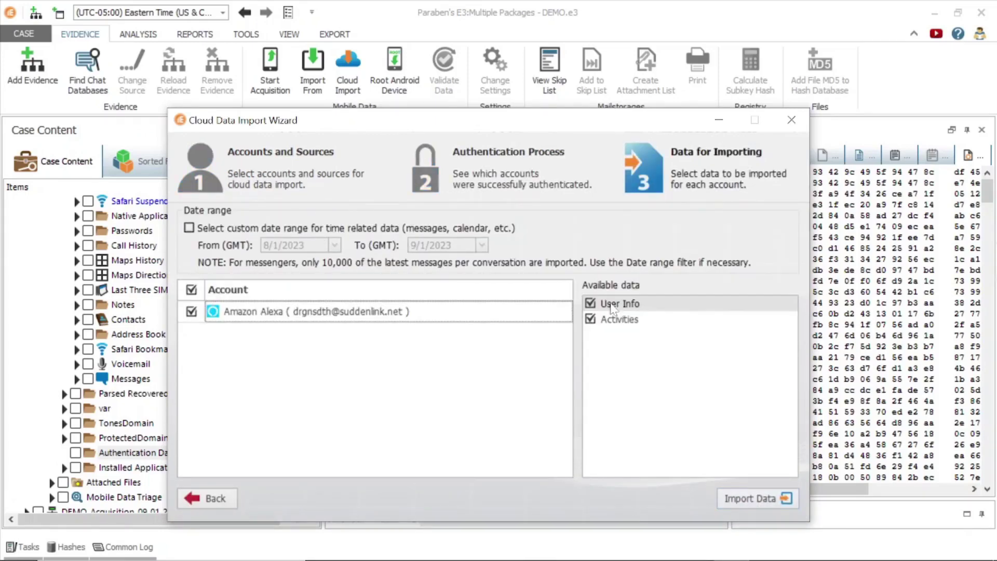
Import the Alexa User Info and Activities, then view the 190 activities up to the Audio column
left_click(748, 500)
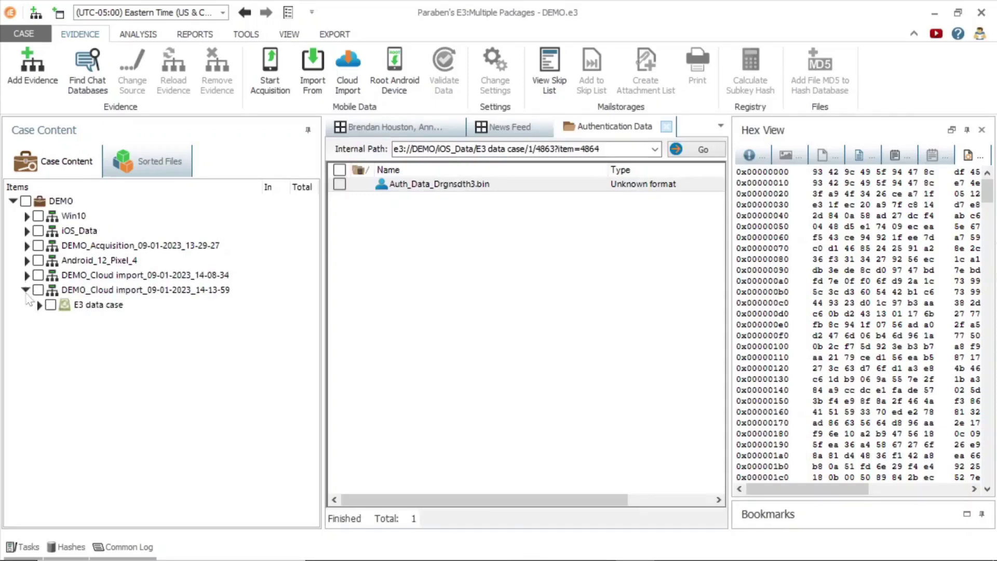
left_click(129, 364)
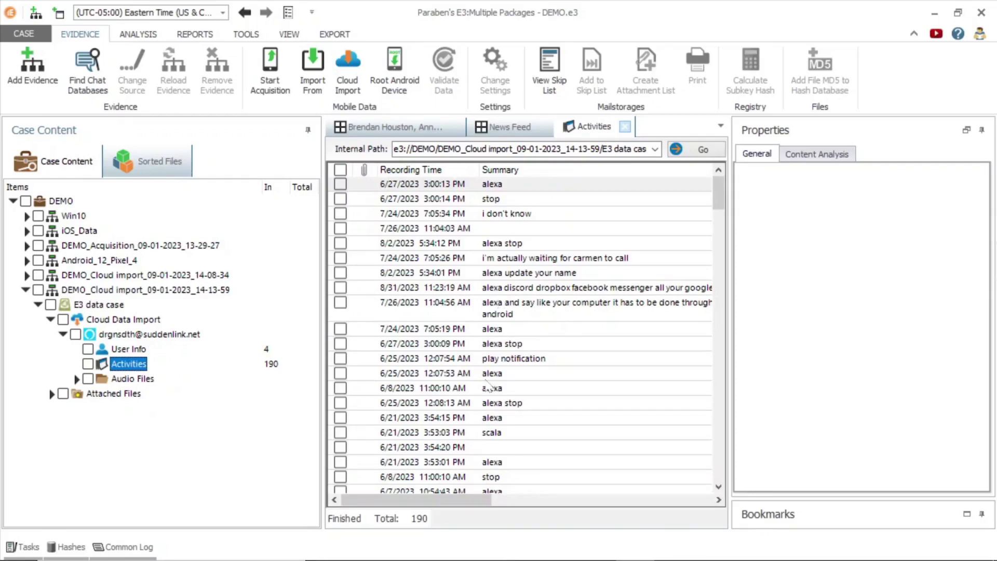
left_click_drag(483, 500, 434, 454)
left_click_drag(423, 501, 543, 501)
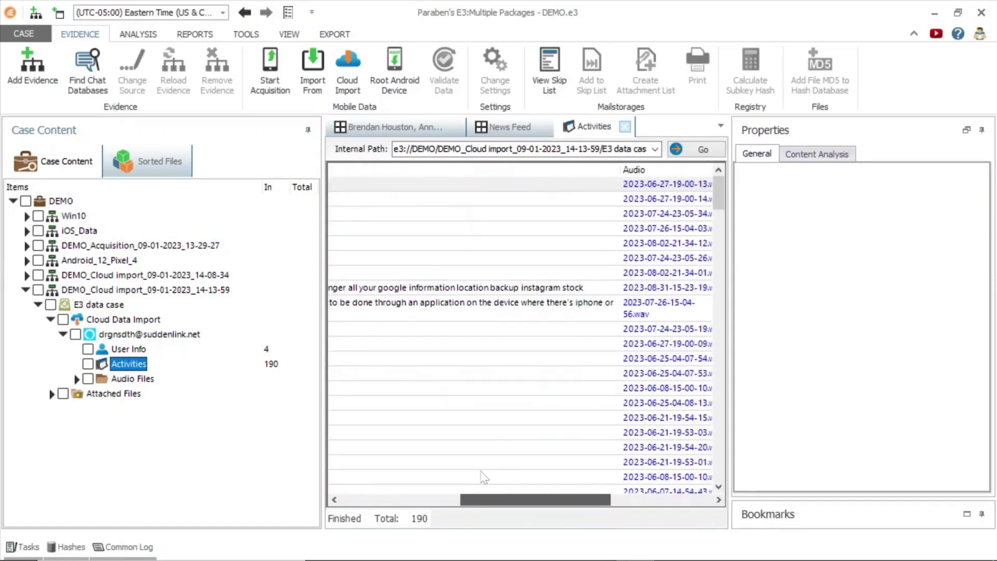
Open the first activity's .wav recording in an external application
left_click(631, 322)
right_click(192, 393)
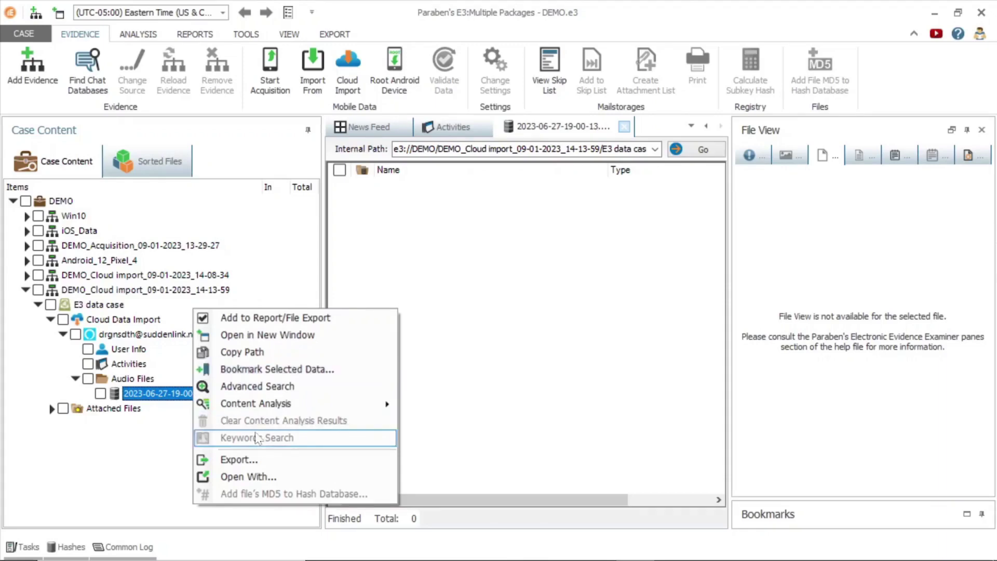
left_click(248, 476)
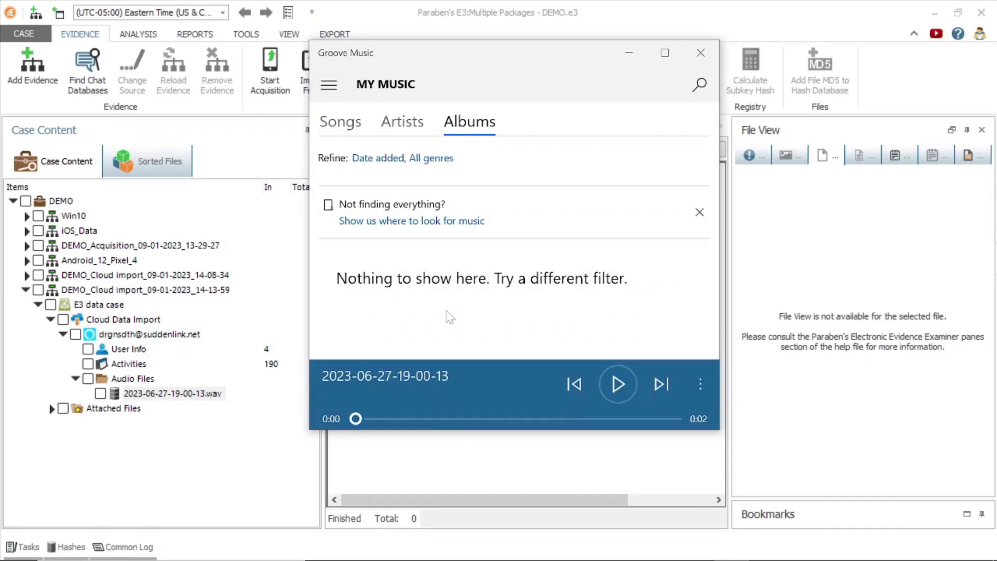
right_click(156, 393)
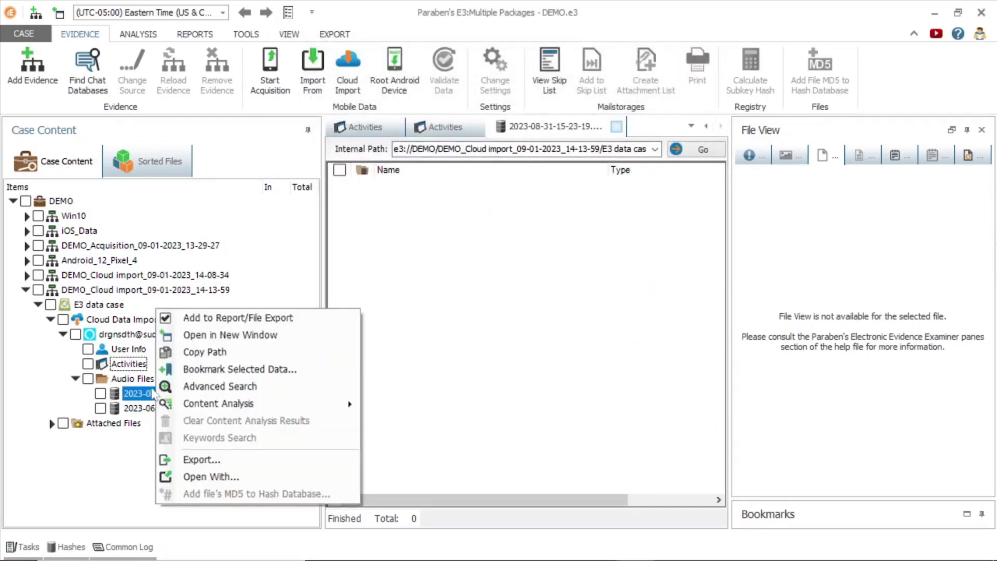
left_click(211, 477)
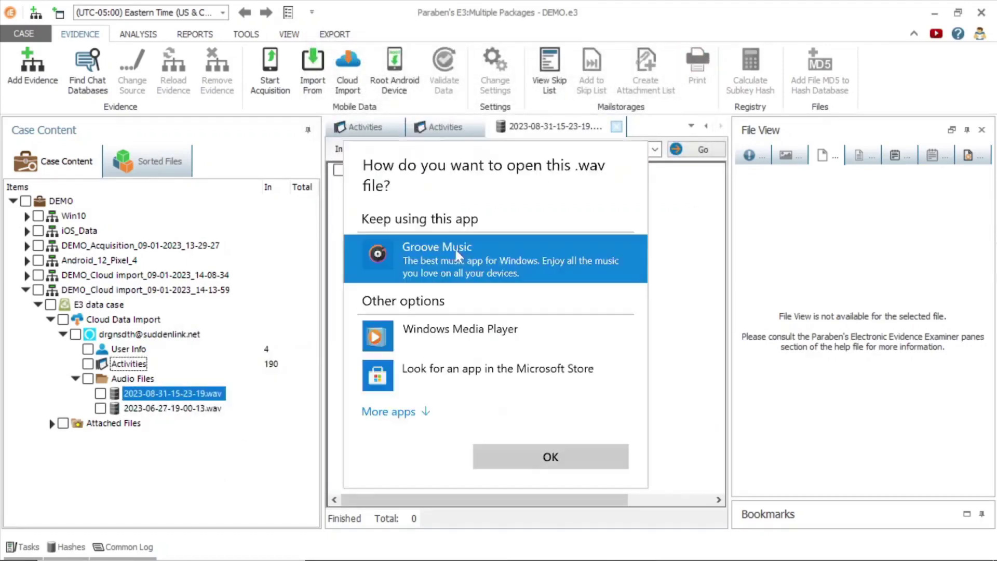
double_click(460, 254)
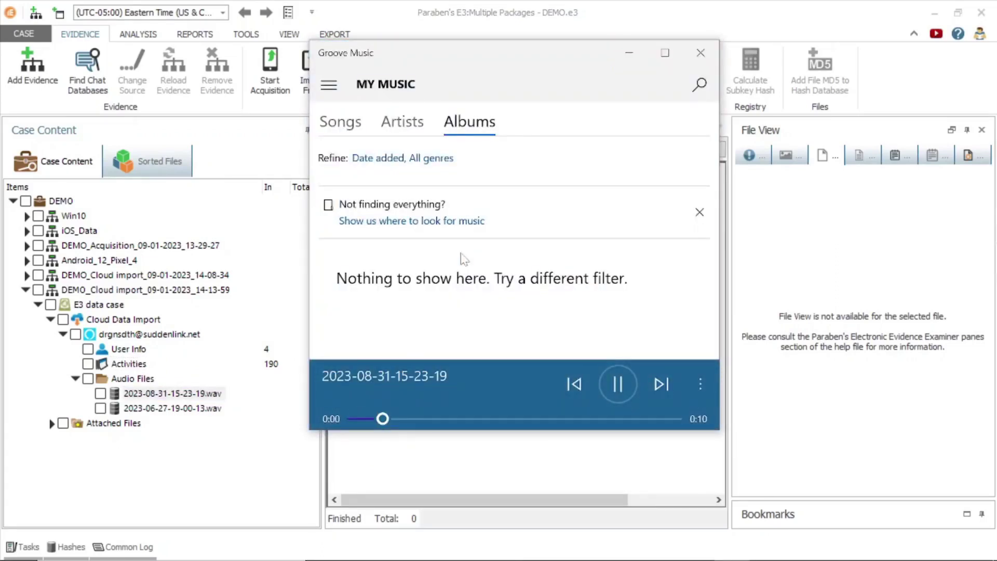
left_click(708, 55)
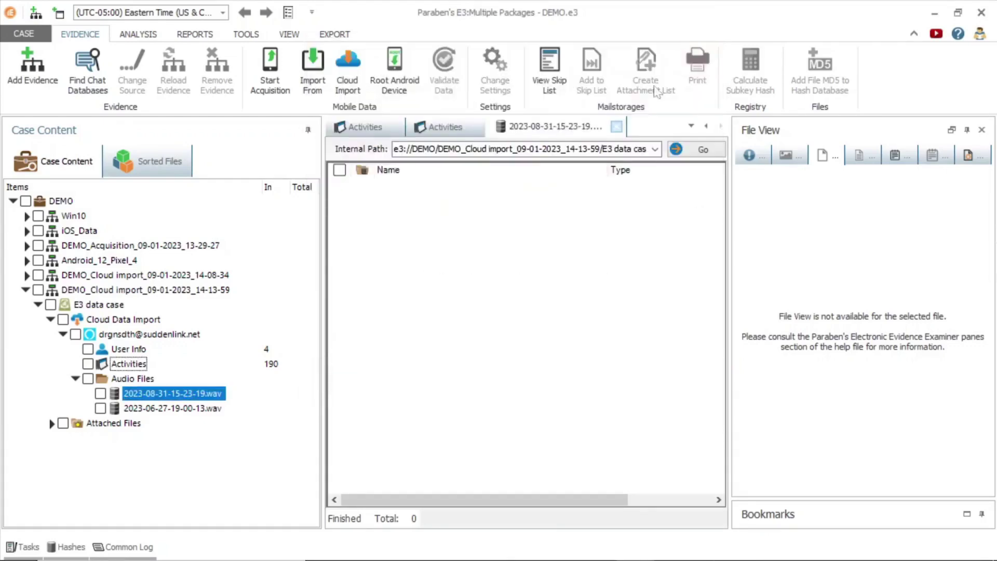
List the 183 audio files, show Win10's Content Analysis options, then switch to the ANALYSIS ribbon
left_click(132, 378)
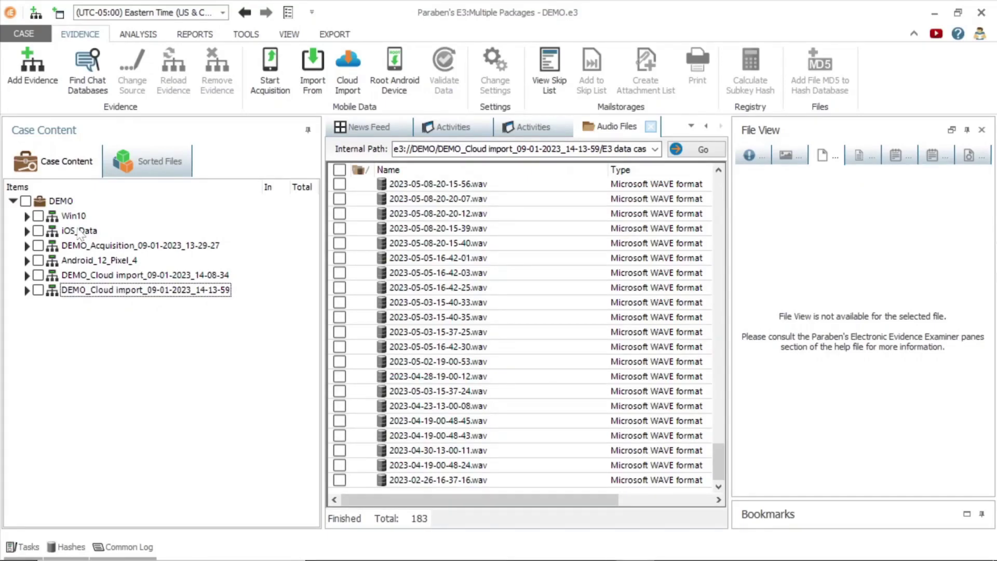
left_click(73, 216)
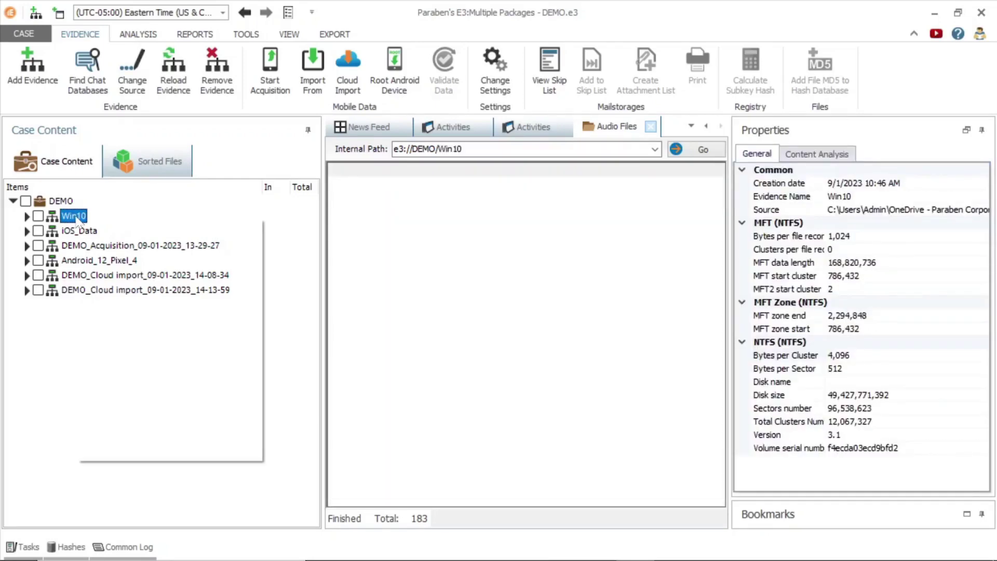
right_click(78, 218)
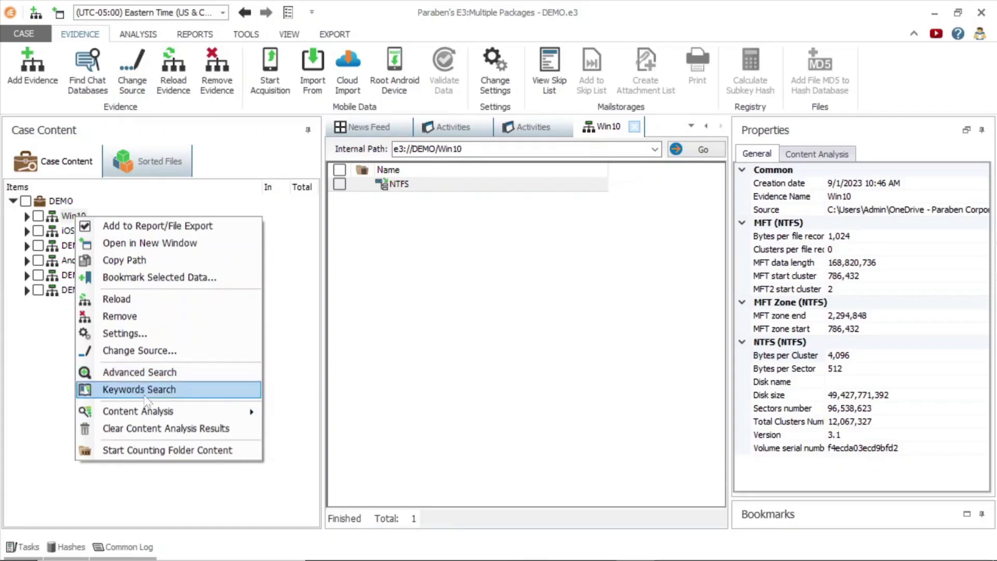
mouse_move(150, 416)
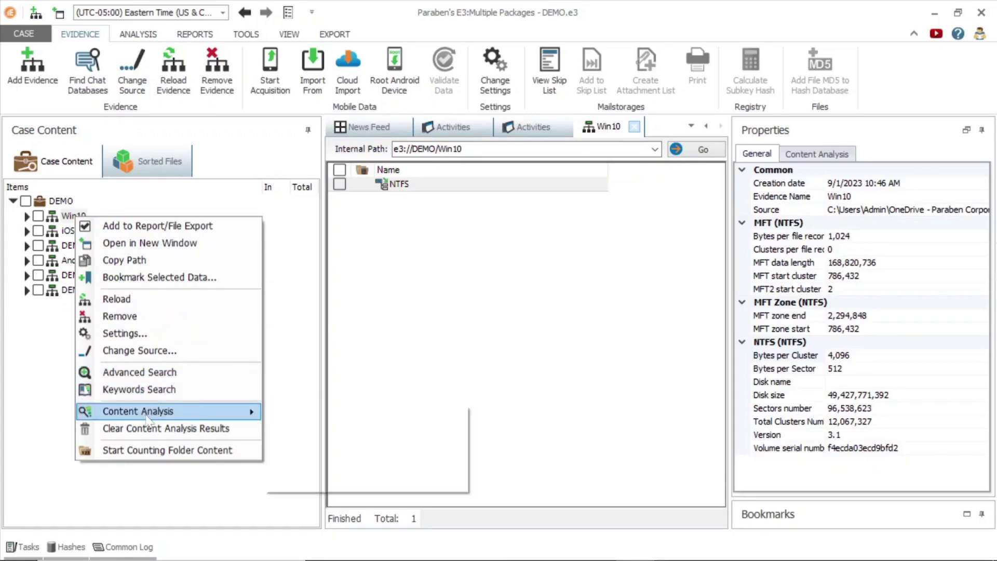
left_click(29, 379)
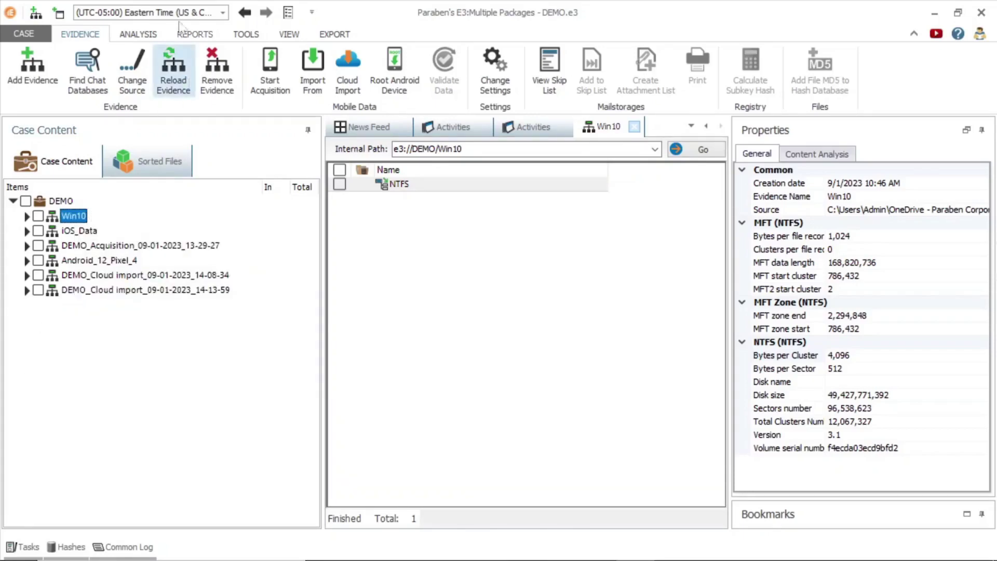
left_click(139, 34)
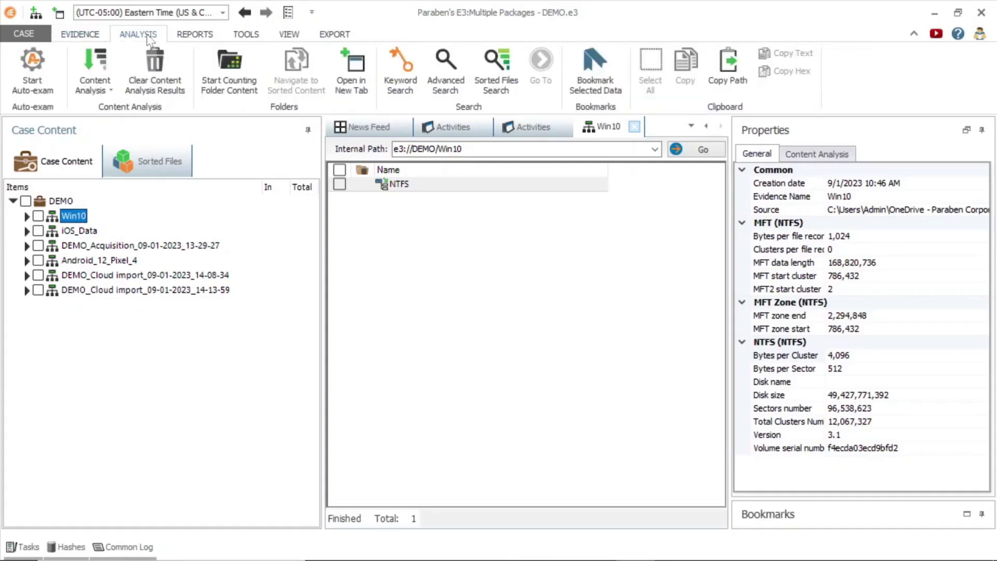
left_click(95, 86)
left_click(148, 119)
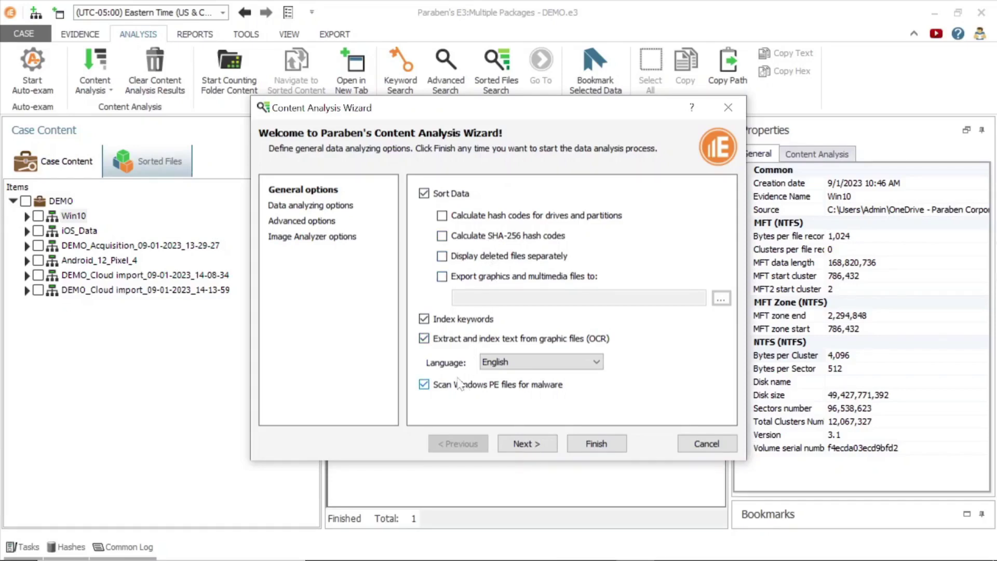
left_click(336, 209)
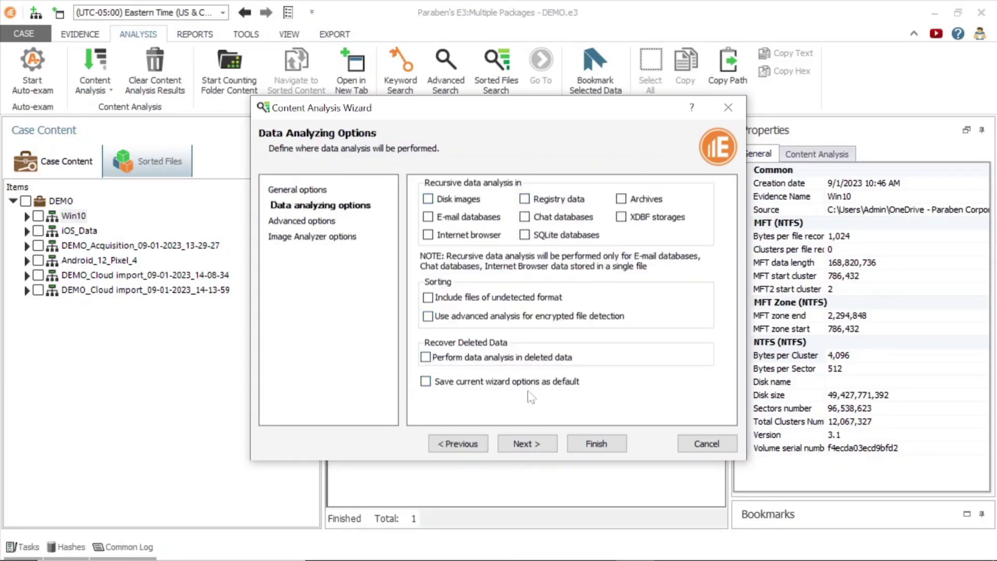
left_click(537, 446)
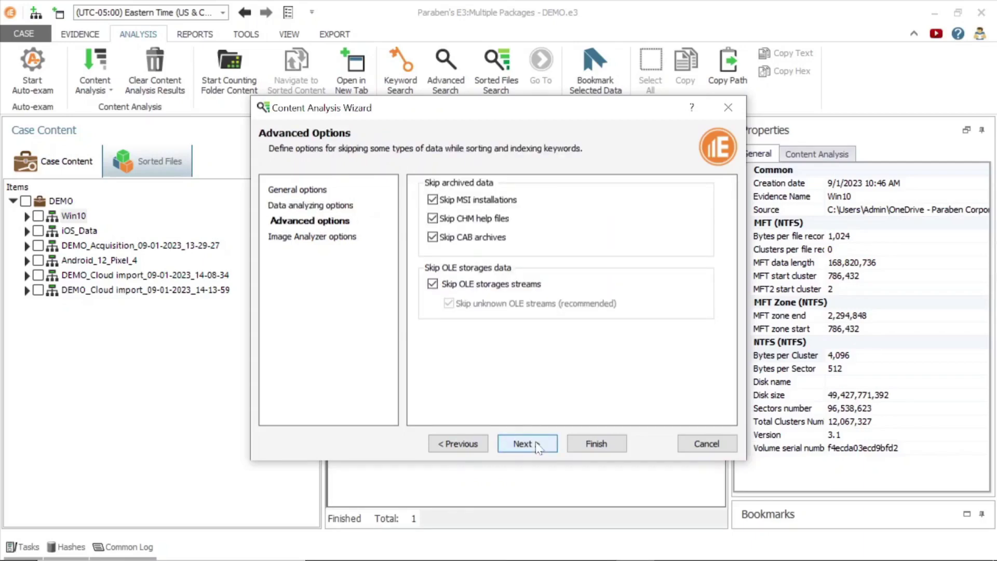
left_click(538, 446)
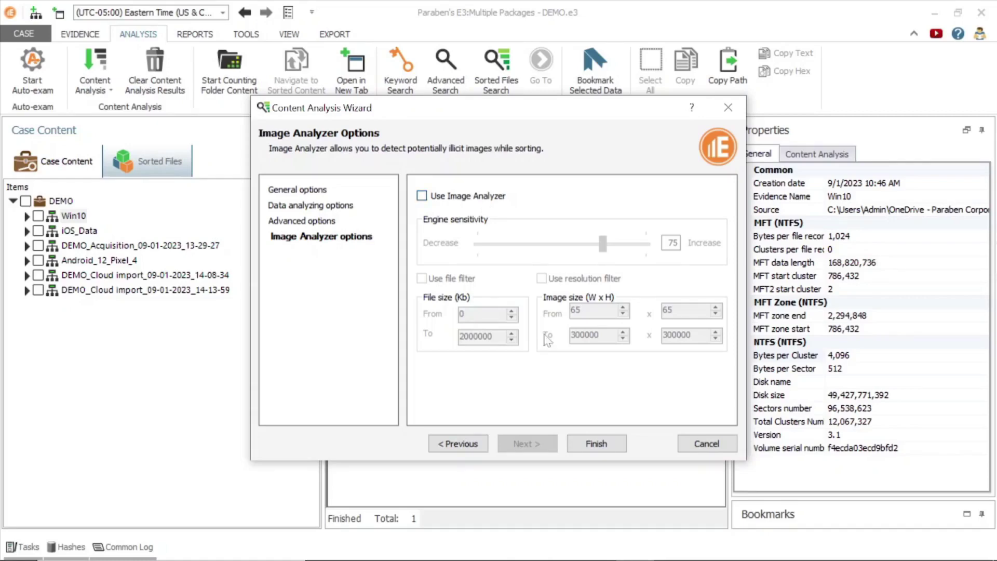
left_click(702, 444)
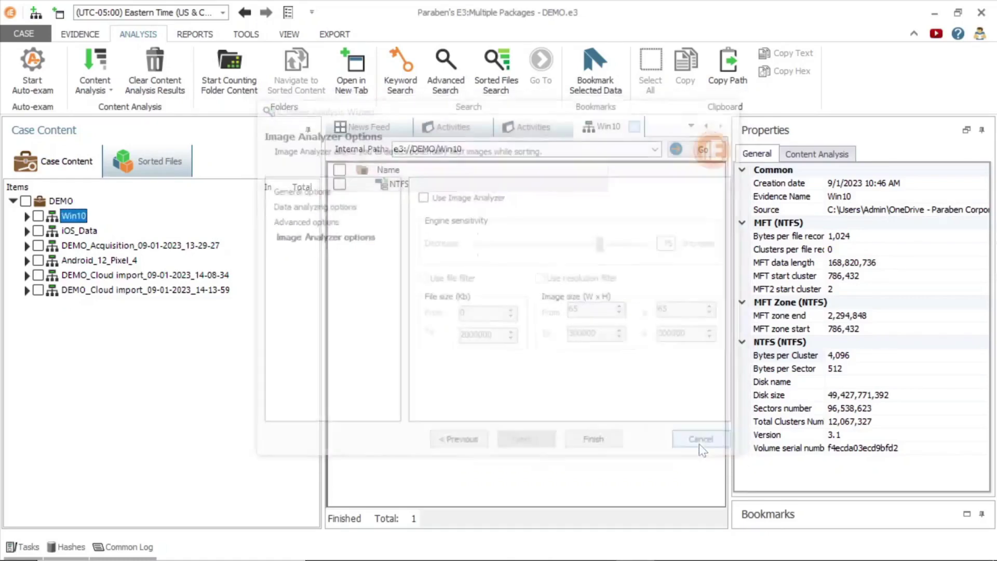
Browse the Sorted Files Graphics, Databases and Multimedia categories, ending on Documents (181)
left_click(154, 163)
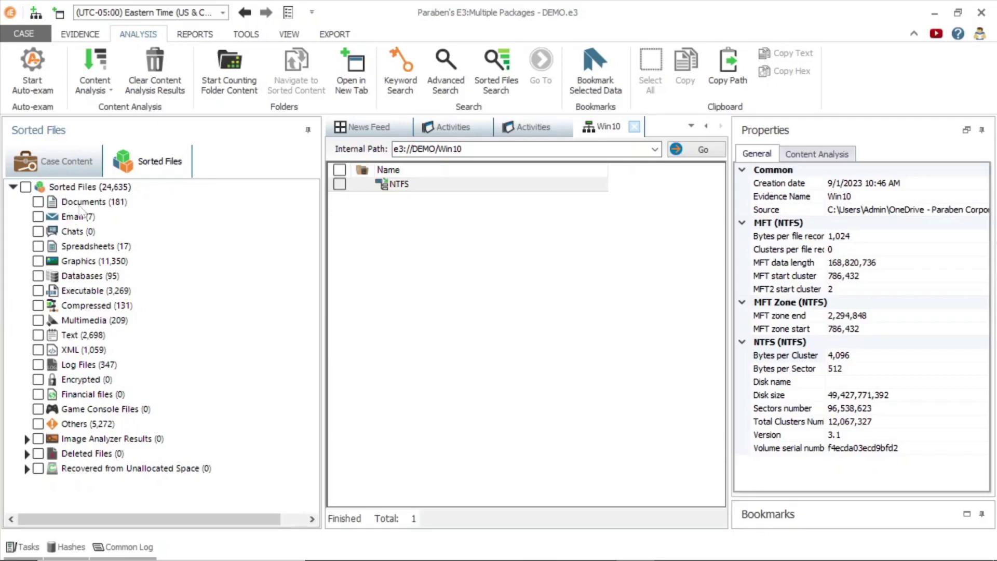
left_click(80, 206)
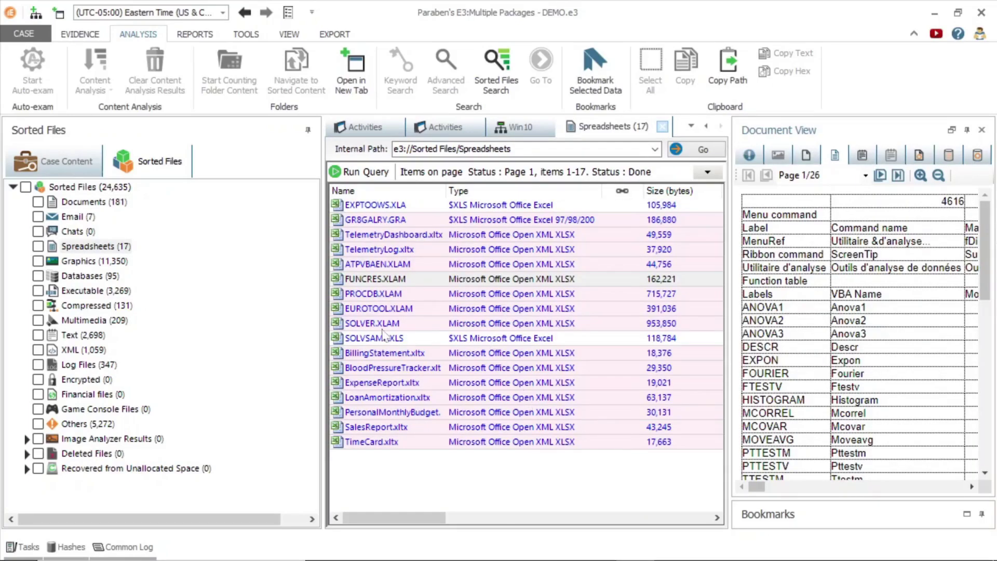
left_click(107, 262)
left_click(779, 157)
left_click(90, 276)
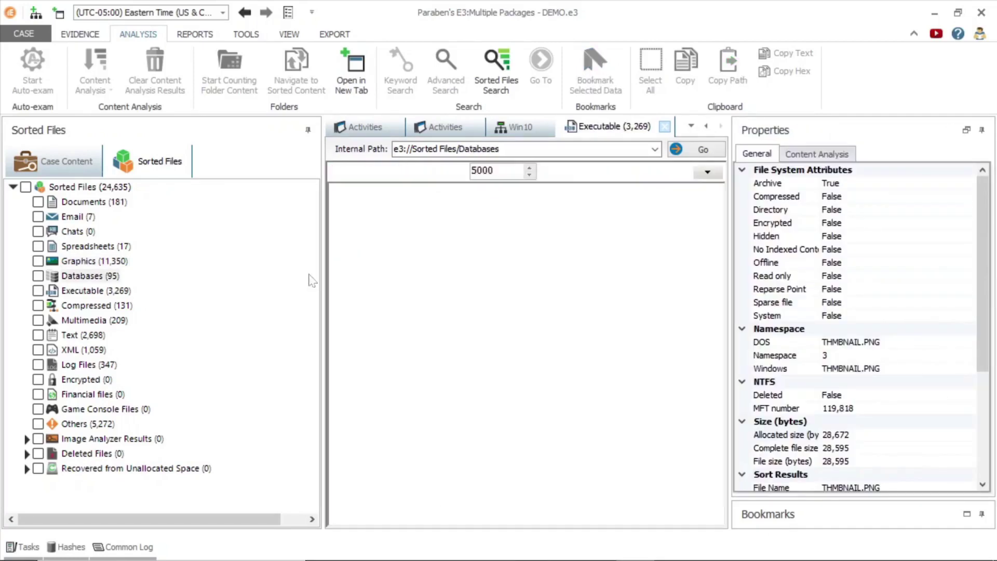
scroll(476, 299, "down", 5)
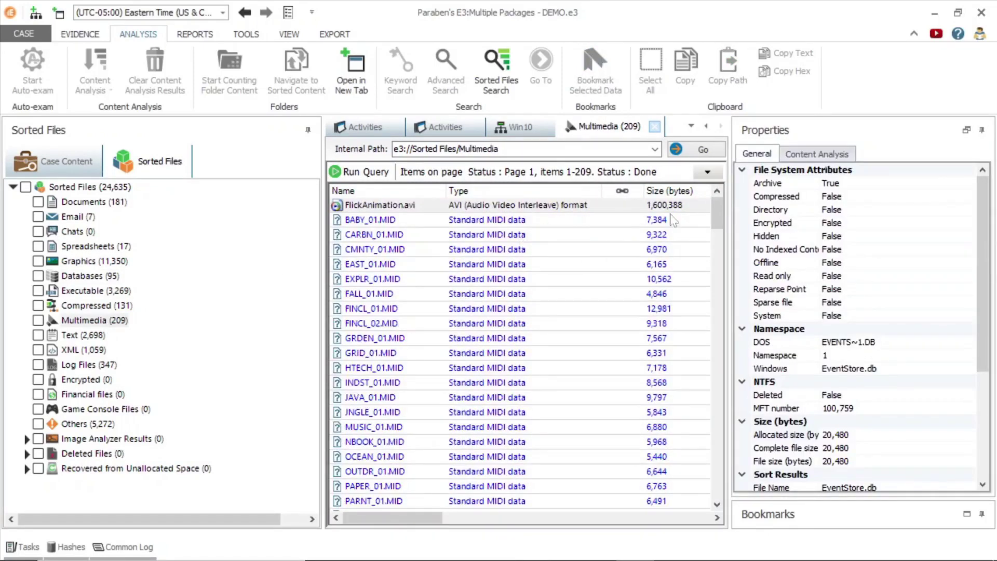
left_click(496, 88)
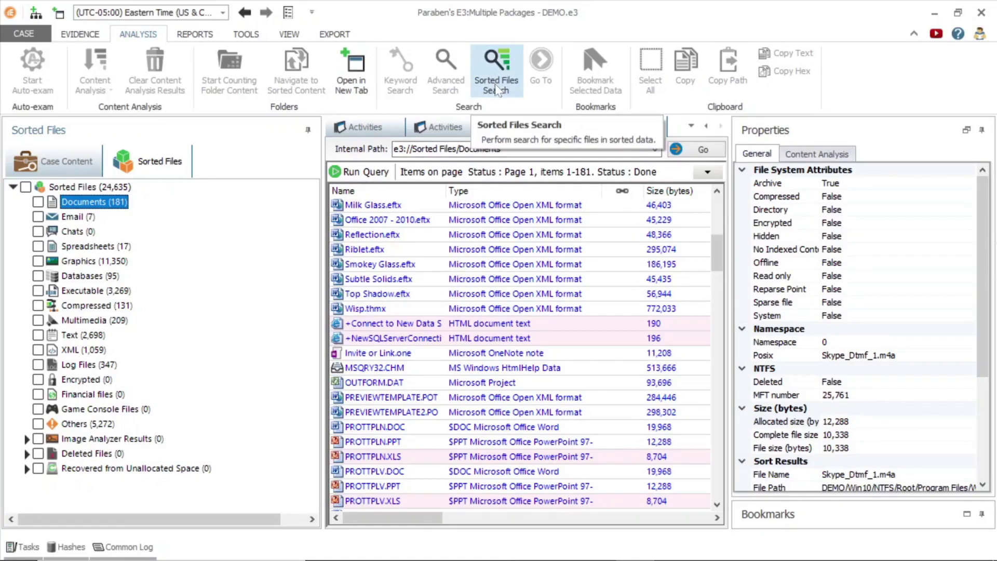
Review the Sorted Files Search Common, Attributes, Dates and Hash Databases criteria, then close it
left_click(496, 89)
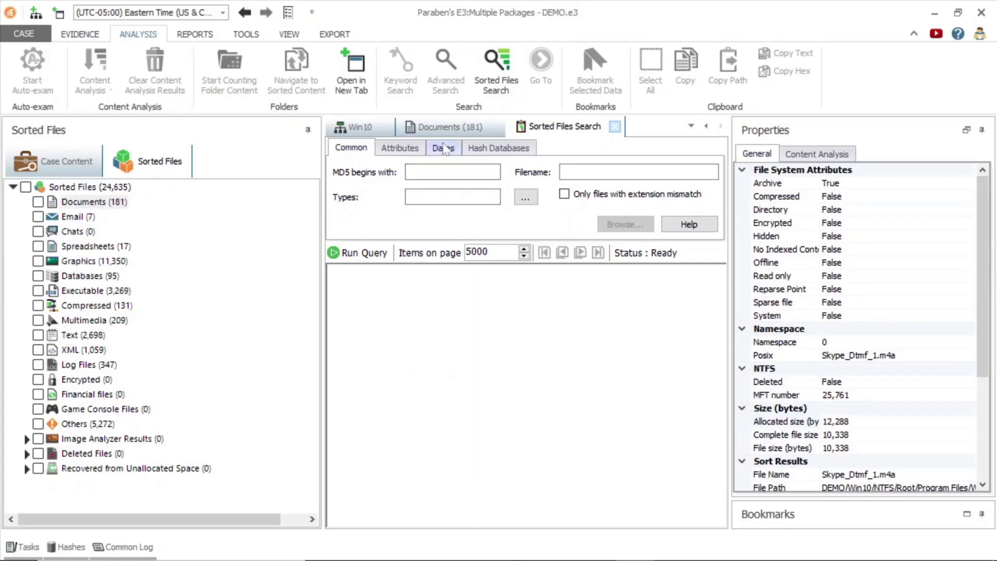
left_click(639, 172)
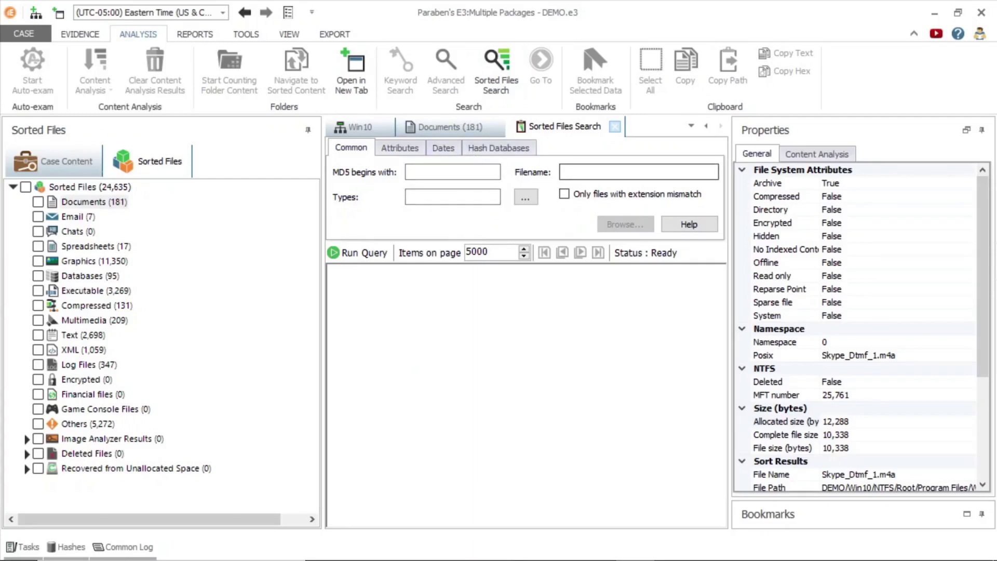
left_click(398, 156)
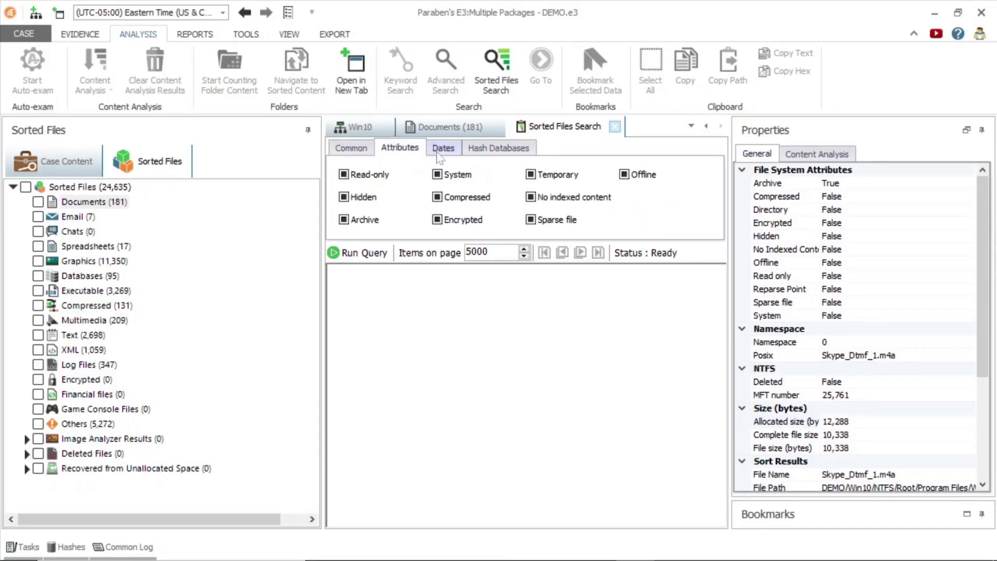
left_click(442, 153)
left_click(487, 154)
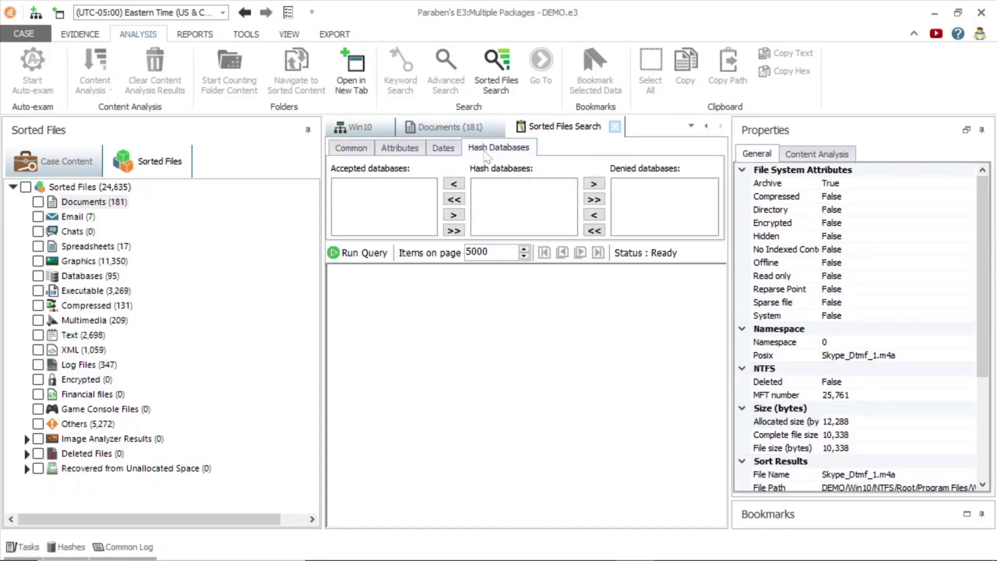
left_click(356, 151)
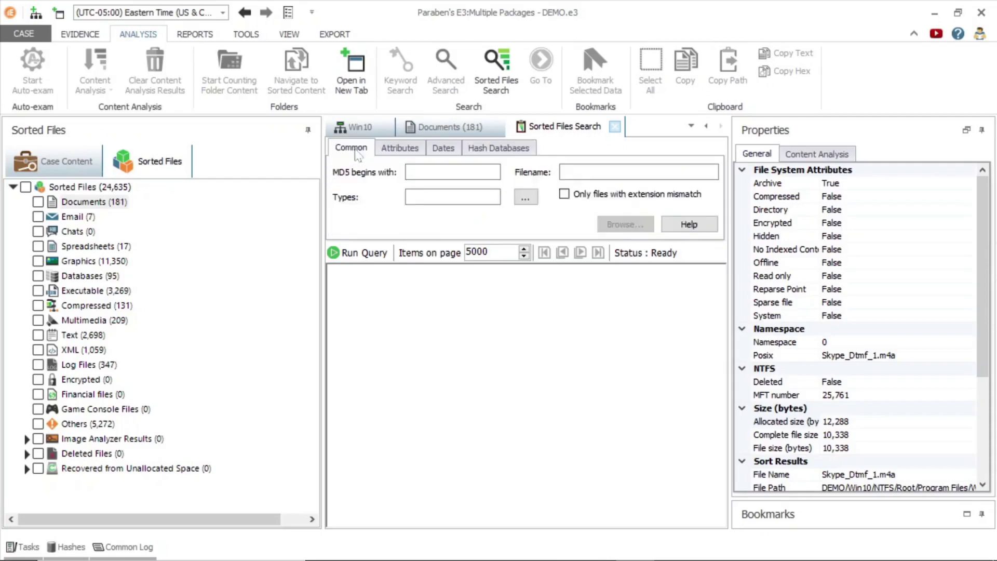
left_click(617, 129)
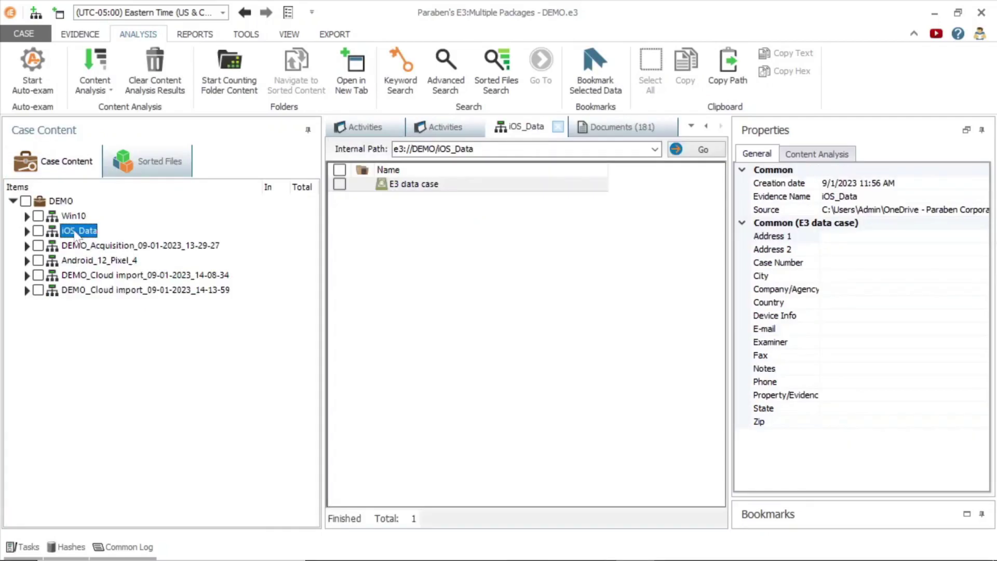
In Advanced Search, review the Boolean, Regular expressions and Simple search modes, keeping Boolean search
left_click(452, 61)
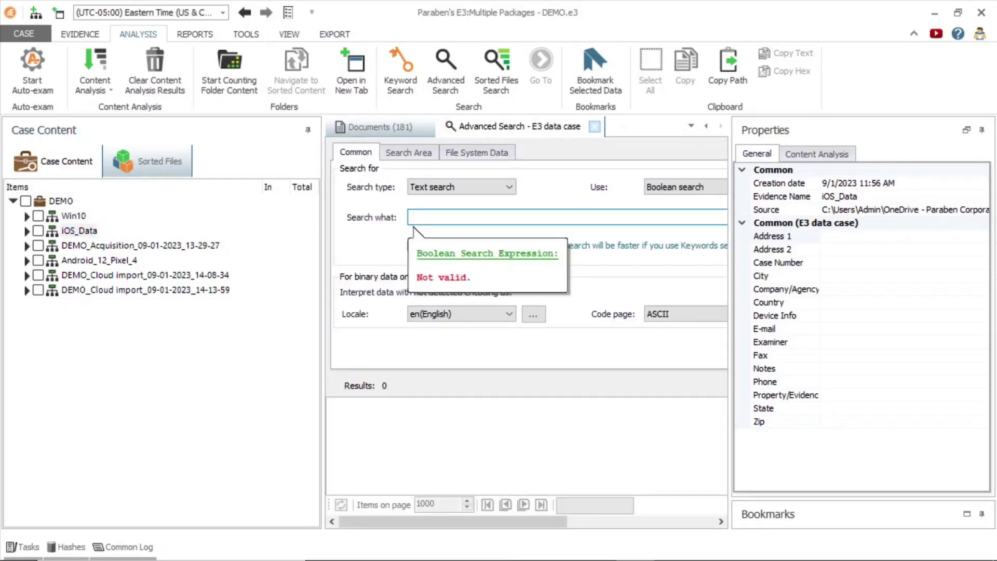
left_click(685, 190)
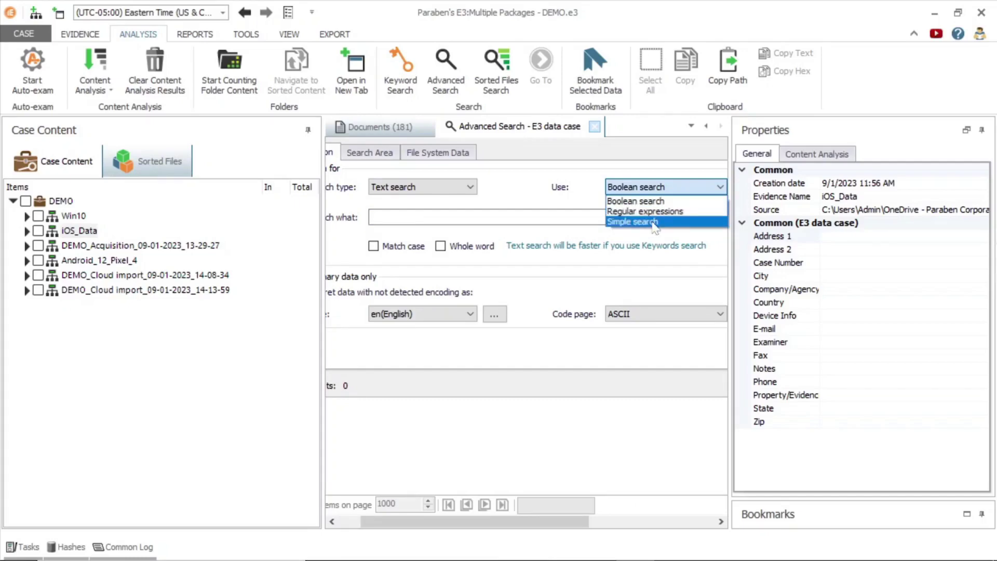
left_click(403, 81)
left_click(426, 193)
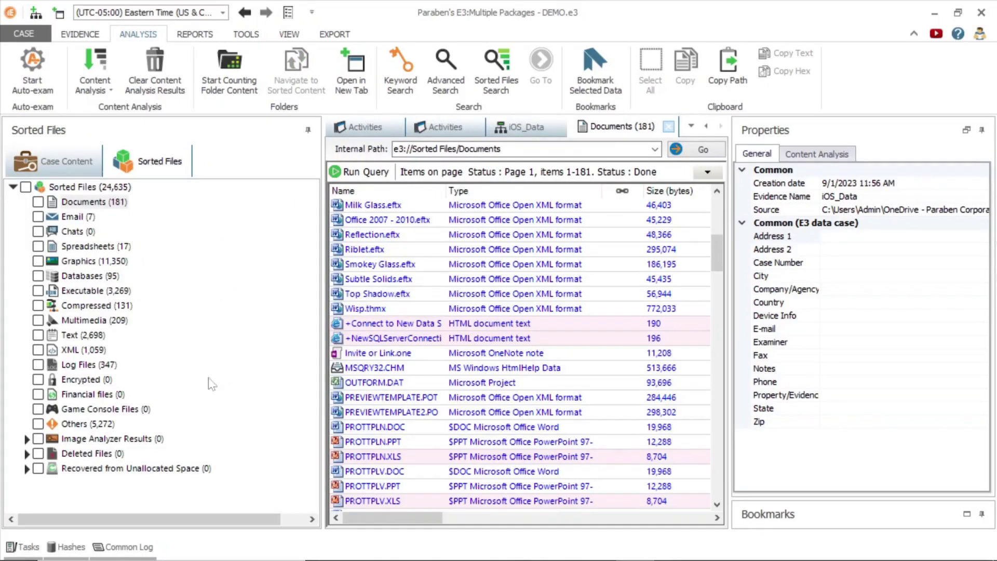
Expand Image Analyzer Results and scroll through its categories, from Clean and Alcohol to Weapons, Suspicious and Skipped
left_click(27, 439)
scroll(299, 440, "down", 4)
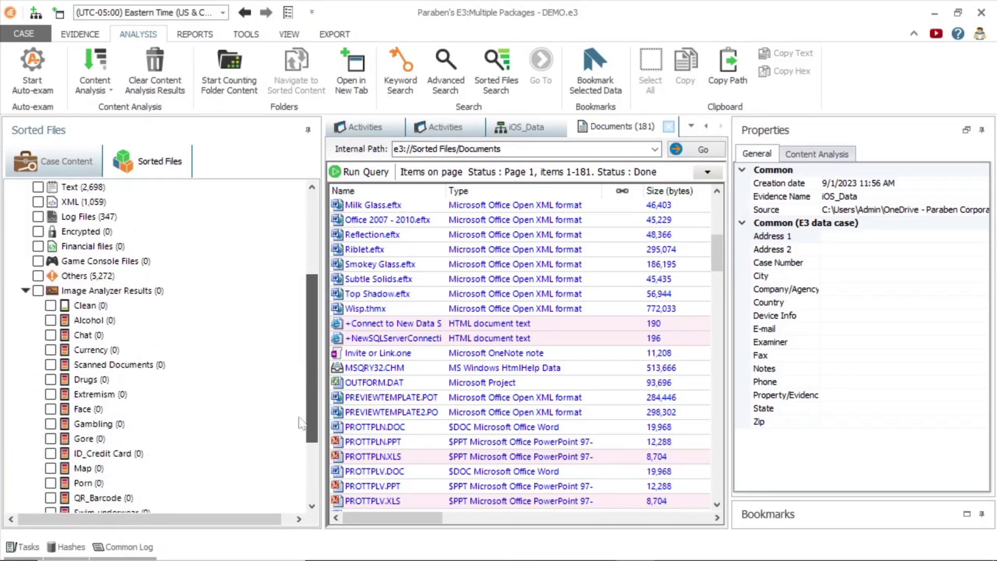
scroll(300, 440, "down", 3)
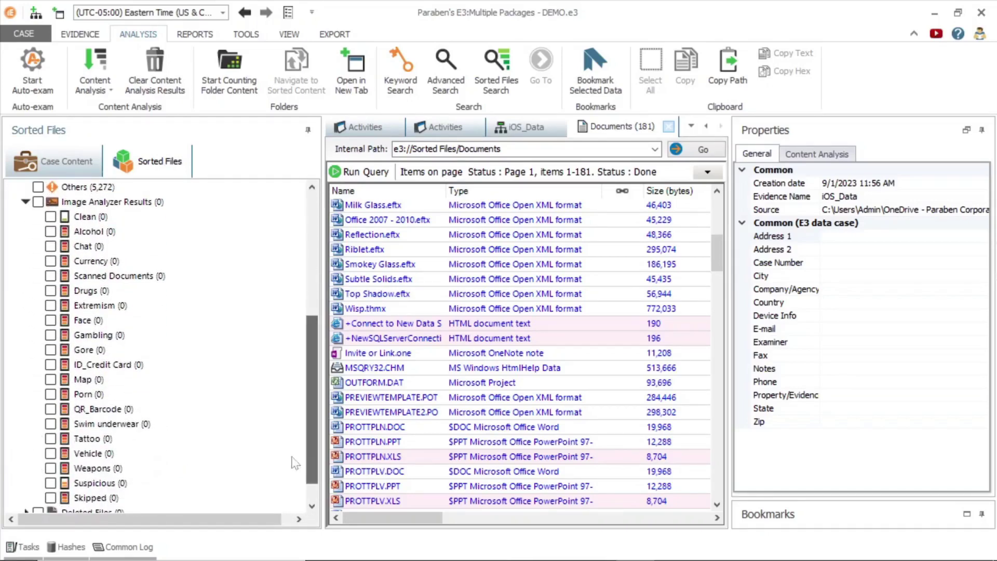